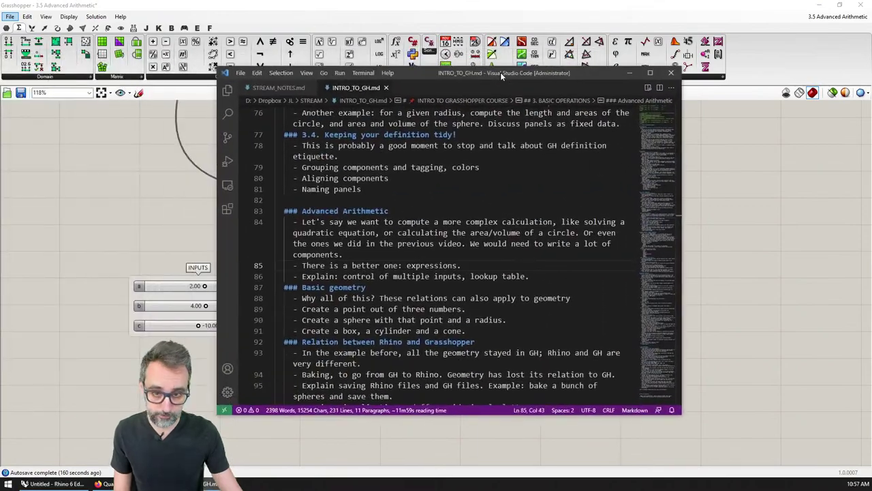
Step: Number the Advanced Arithmetic heading "3.5" in the notes and move its section up one line, directly below section 3.4
{"action": "left_click", "coordinate": [337, 229]}
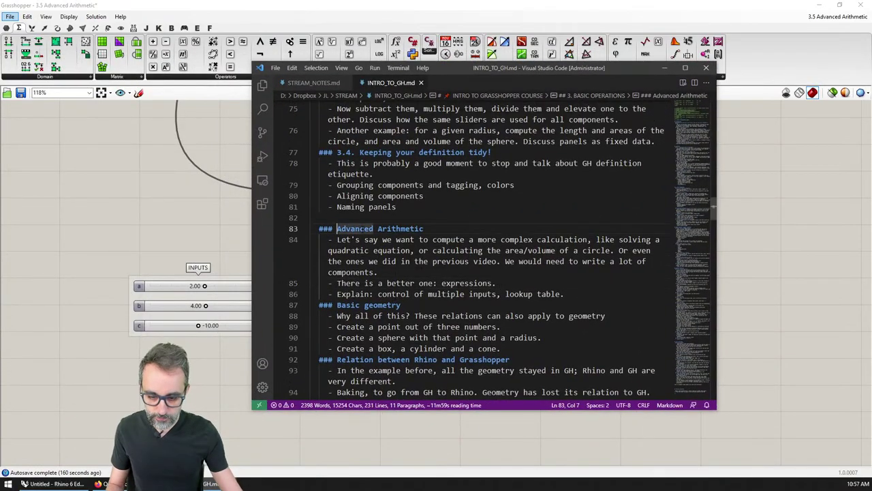
{"action": "type", "text": "3.5"}
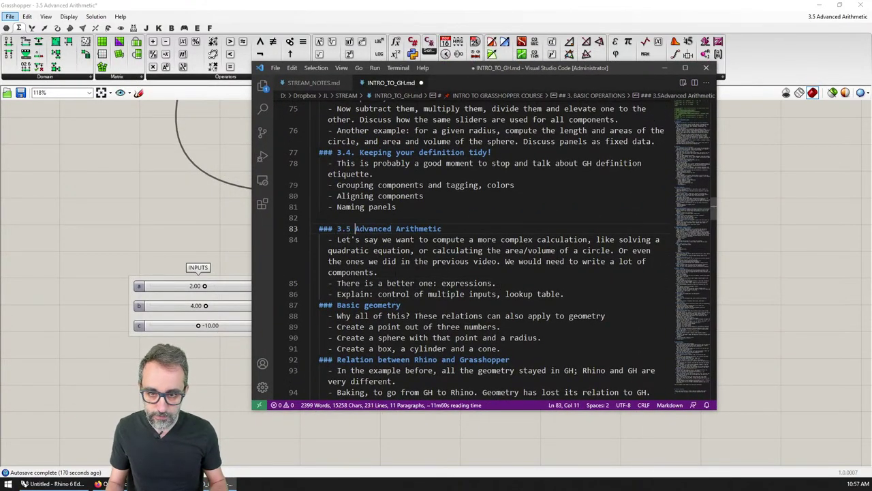
{"action": "left_click_drag", "start_coordinate": [355, 228], "coordinate": [355, 294]}
{"action": "key", "text": "alt+Up"}
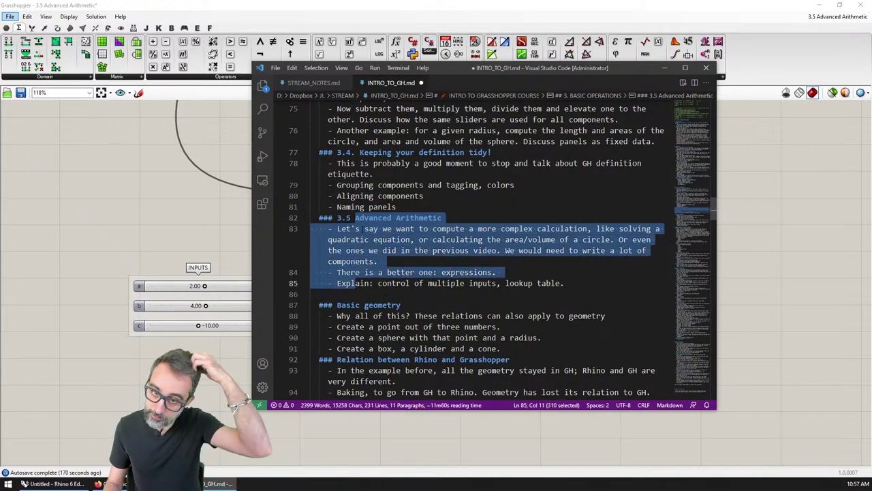
{"action": "left_click", "coordinate": [355, 282]}
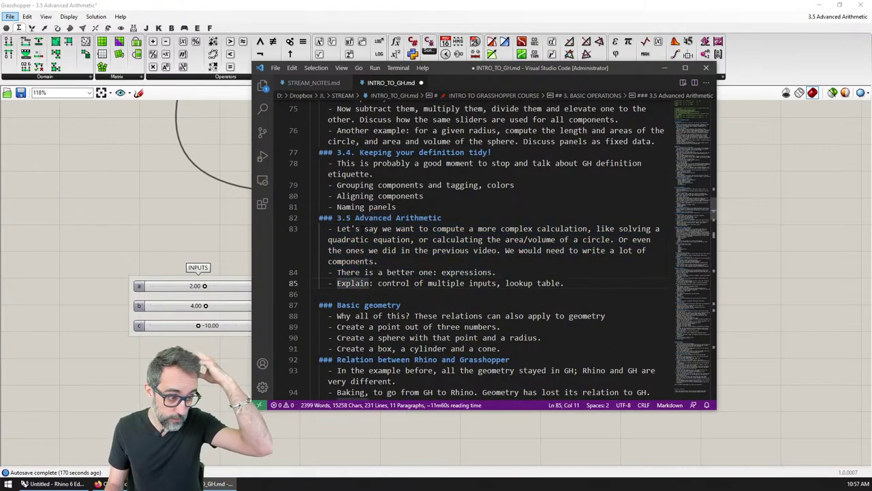
Step: Review the notes on Basic geometry and the Relation between Rhino and Grasshopper, including the start of the NURBS section
{"action": "scroll", "coordinate": [281, 261], "scroll_direction": "down", "scroll_amount": 2}
{"action": "left_click_drag", "start_coordinate": [501, 280], "coordinate": [296, 239]}
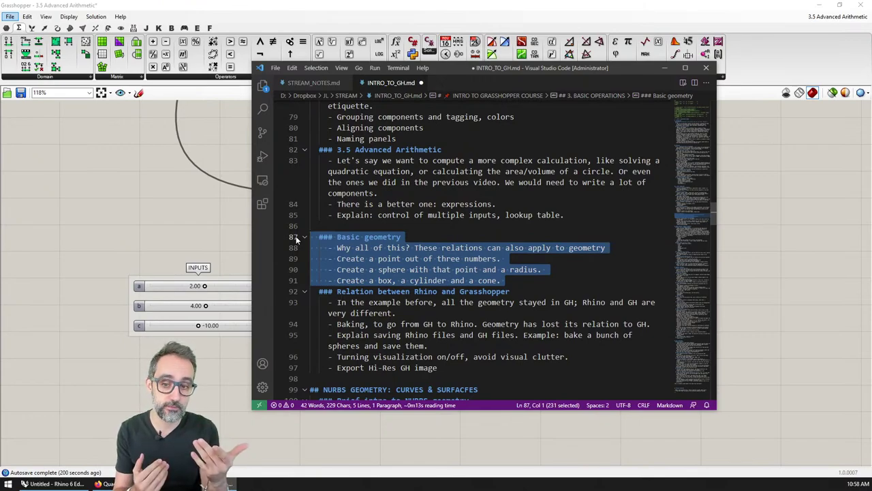
{"action": "scroll", "coordinate": [296, 236], "scroll_direction": "down", "scroll_amount": 1}
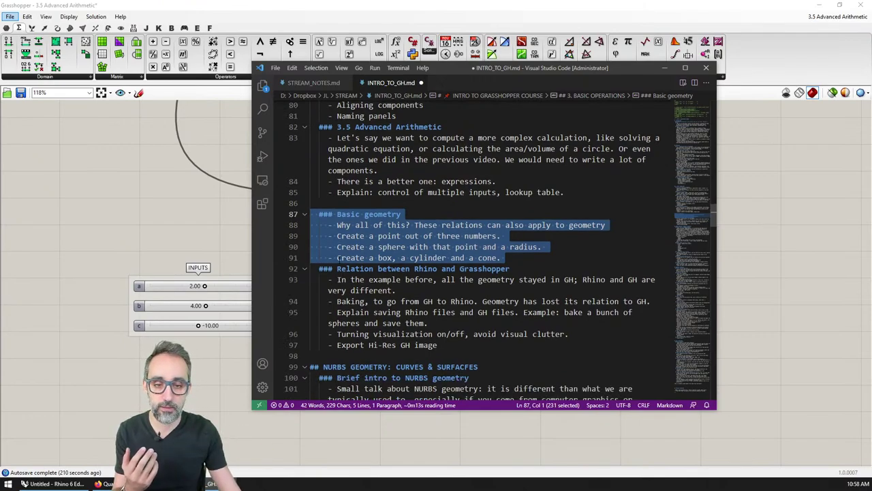
{"action": "left_click_drag", "start_coordinate": [442, 345], "coordinate": [295, 271]}
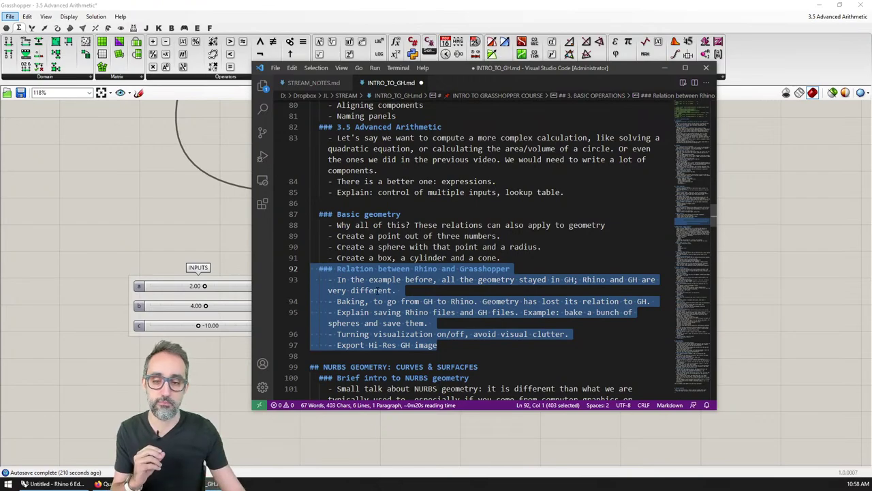
{"action": "left_click", "coordinate": [396, 323]}
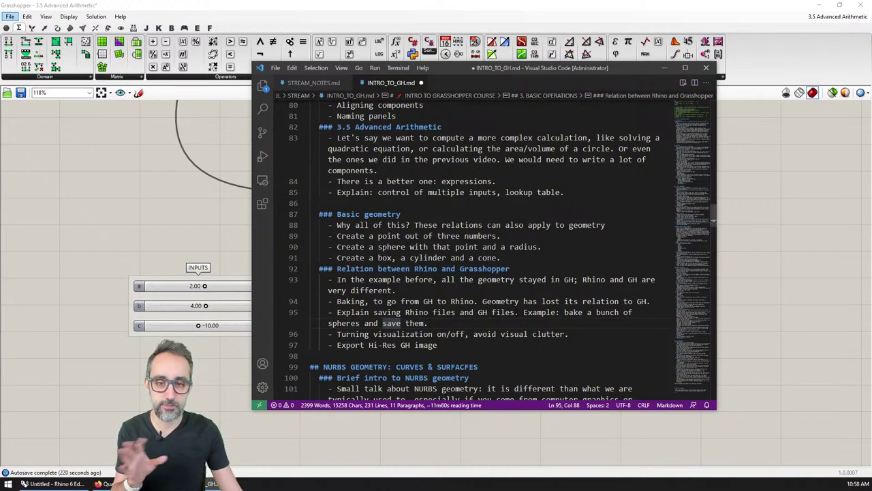
{"action": "left_click", "coordinate": [438, 345]}
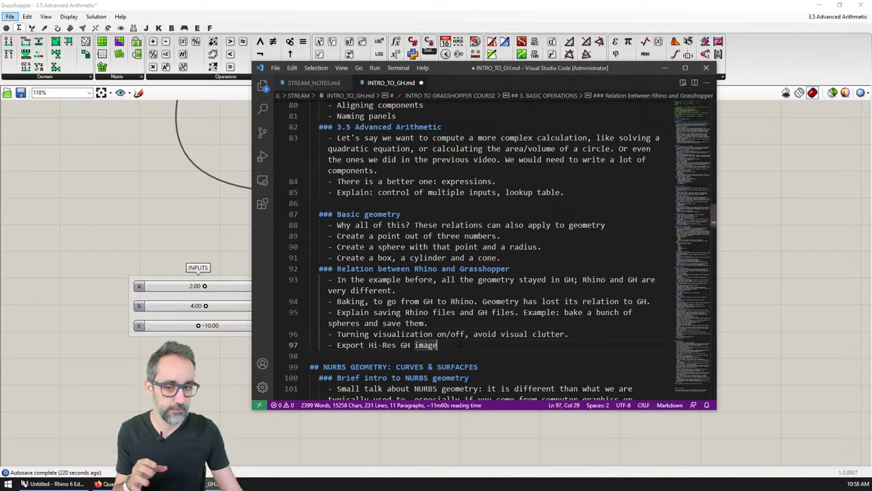
{"action": "scroll", "coordinate": [477, 252], "scroll_direction": "down", "scroll_amount": 6}
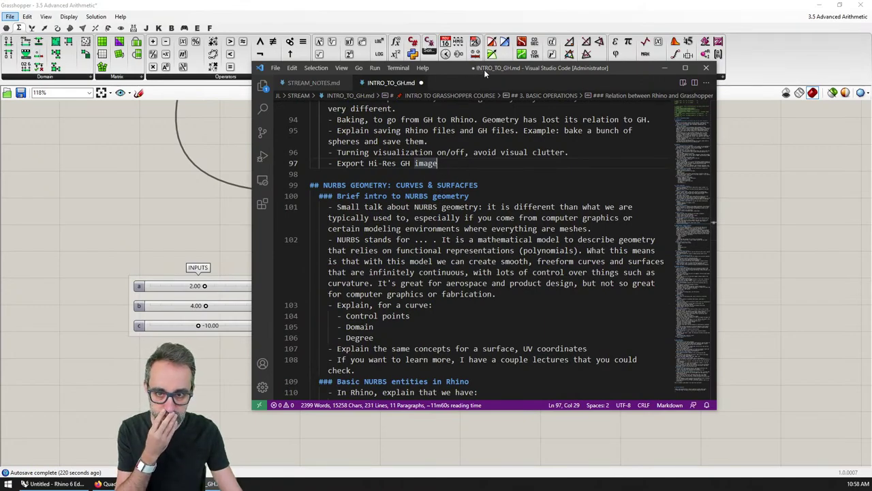
Step: Switch back to Grasshopper, save the 3.5 Advanced Arithmetic definition and dock its window side by side with Rhino
{"action": "key", "text": "super+Down"}
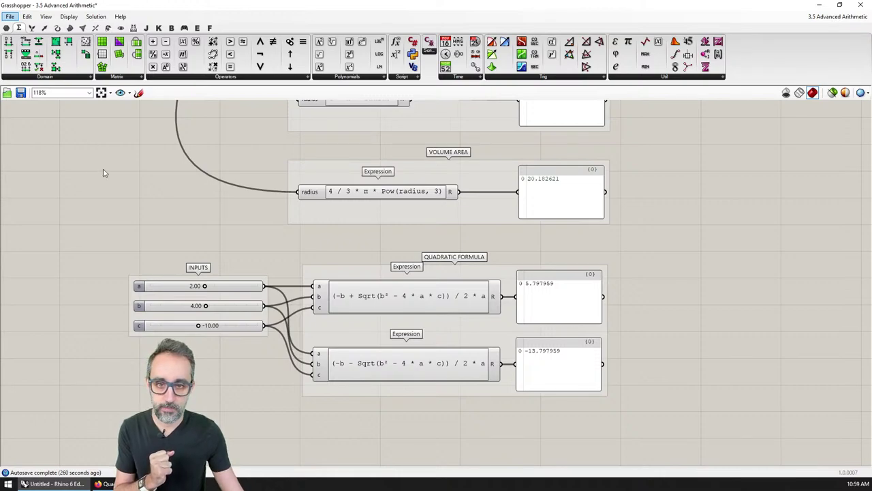
{"action": "key", "text": "ctrl+s"}
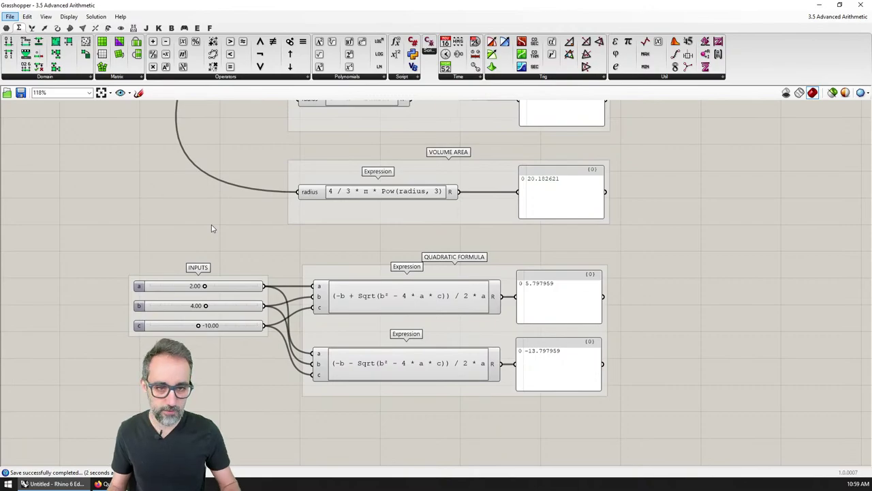
{"action": "key", "text": "super+Right"}
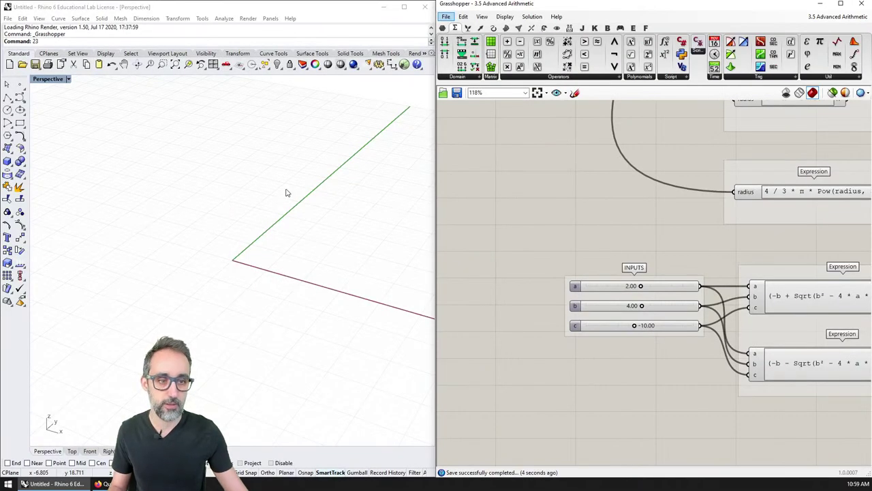
Step: Delete the basic arithmetic example above the radius slider: its two input sliders, five operators and result panels
{"action": "right_click_drag", "start_coordinate": [470, 228], "coordinate": [469, 264]}
{"action": "scroll", "coordinate": [469, 264], "scroll_direction": "down", "scroll_amount": 6}
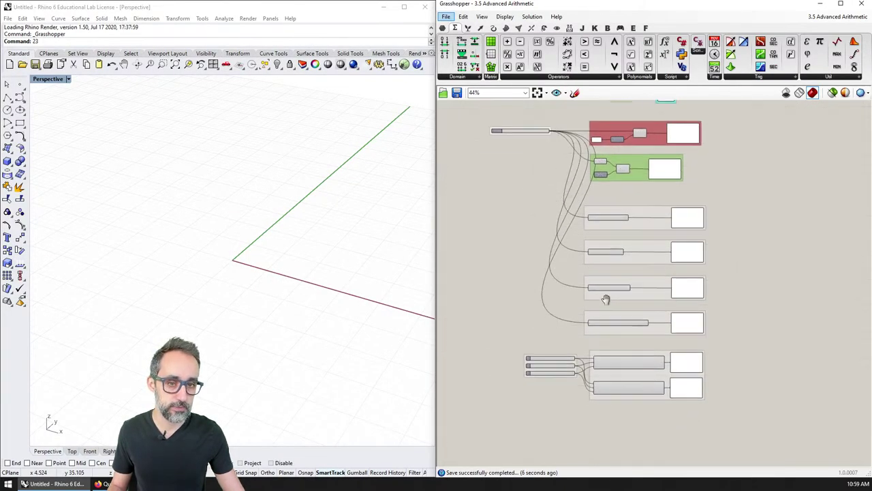
{"action": "right_click_drag", "start_coordinate": [612, 357], "coordinate": [613, 302]}
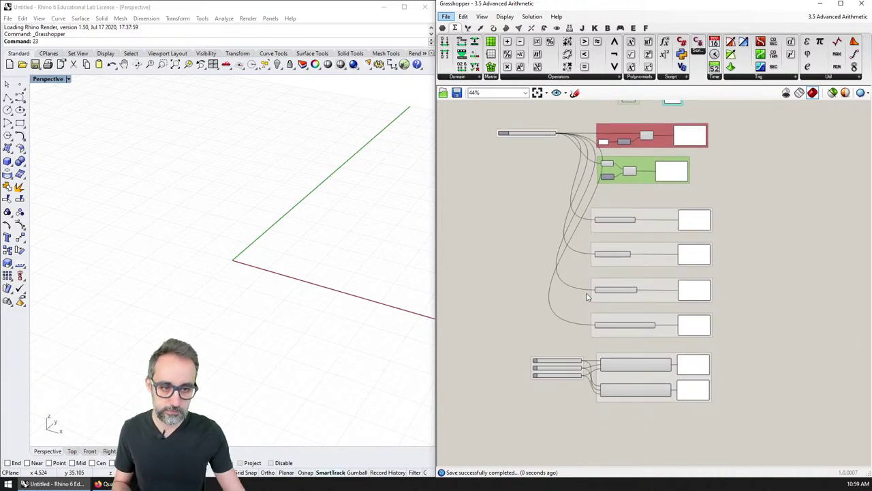
{"action": "right_click_drag", "start_coordinate": [607, 186], "coordinate": [615, 329]}
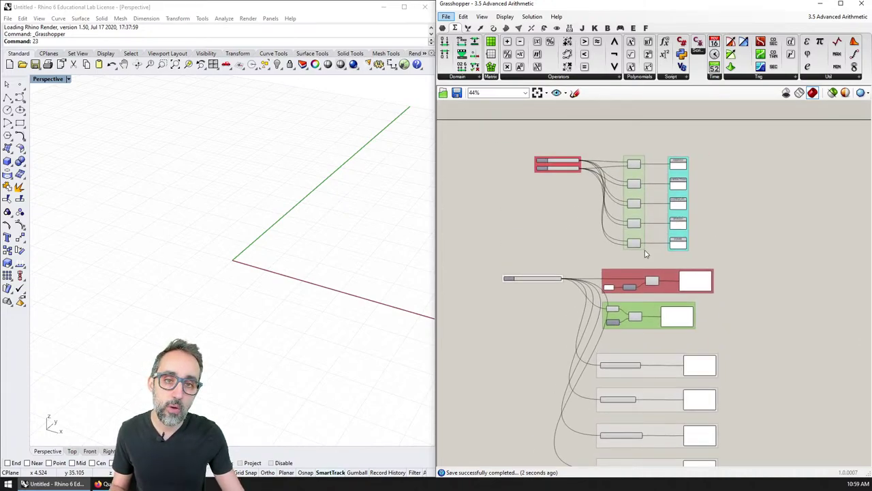
{"action": "left_click_drag", "start_coordinate": [746, 139], "coordinate": [553, 258]}
{"action": "key", "text": "Delete"}
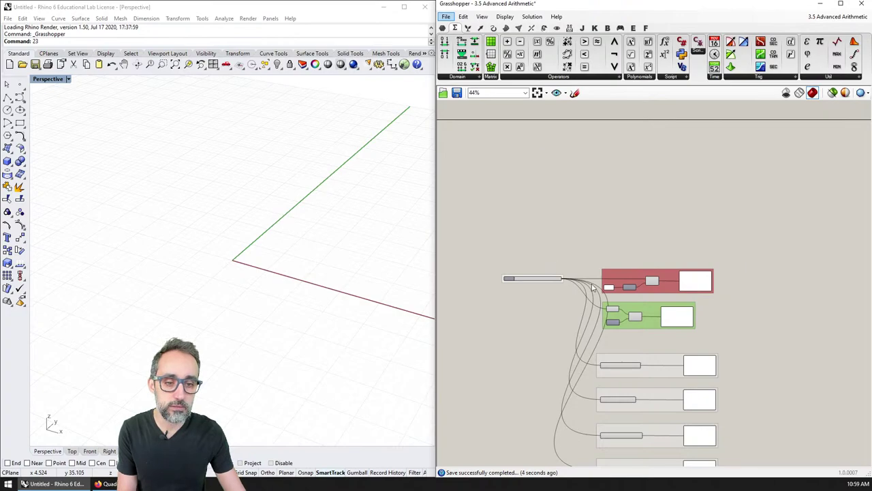
Step: Move all remaining component groups up near the top edge of the canvas sheet and save the definition
{"action": "right_click_drag", "start_coordinate": [613, 354], "coordinate": [636, 198]}
{"action": "scroll", "coordinate": [637, 204], "scroll_direction": "down", "scroll_amount": 3}
{"action": "scroll", "coordinate": [640, 218], "scroll_direction": "down", "scroll_amount": 1}
{"action": "left_click_drag", "start_coordinate": [674, 189], "coordinate": [545, 361]}
{"action": "left_click_drag", "start_coordinate": [631, 219], "coordinate": [645, 166]}
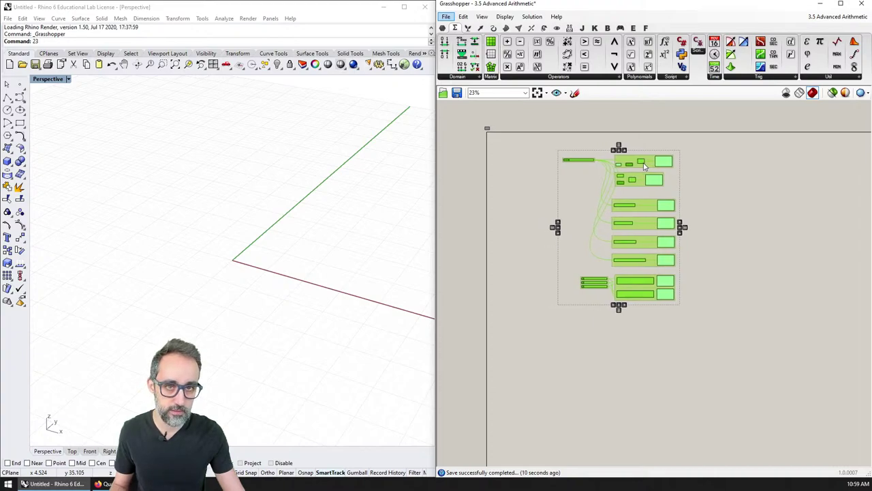
{"action": "left_click", "coordinate": [505, 124]}
{"action": "scroll", "coordinate": [566, 154], "scroll_direction": "up", "scroll_amount": 5}
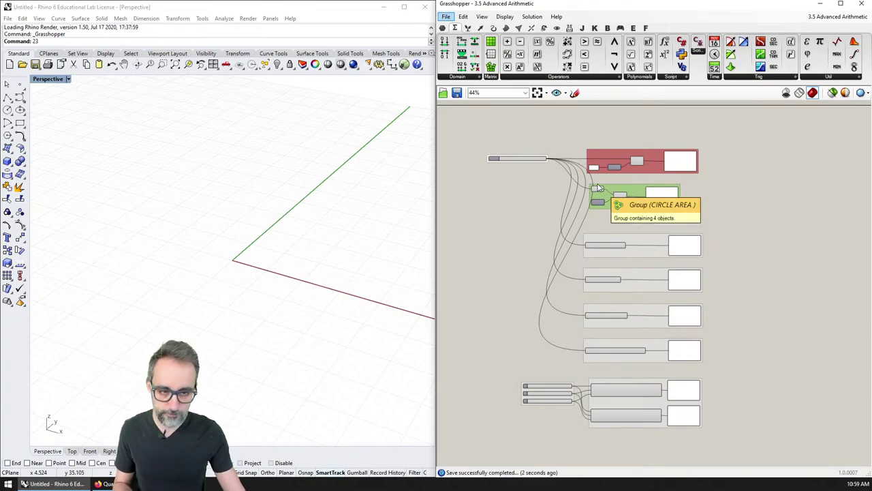
Step: Close the Advanced Arithmetic definition and start a new unnamed document with an empty canvas
{"action": "key", "text": "ctrl+w"}
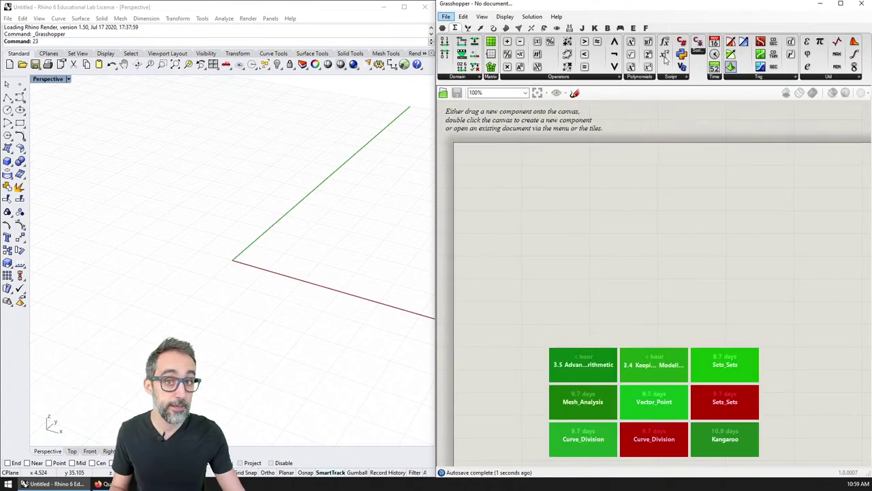
{"action": "left_click", "coordinate": [442, 28]}
{"action": "left_click_drag", "start_coordinate": [785, 42], "coordinate": [472, 193]}
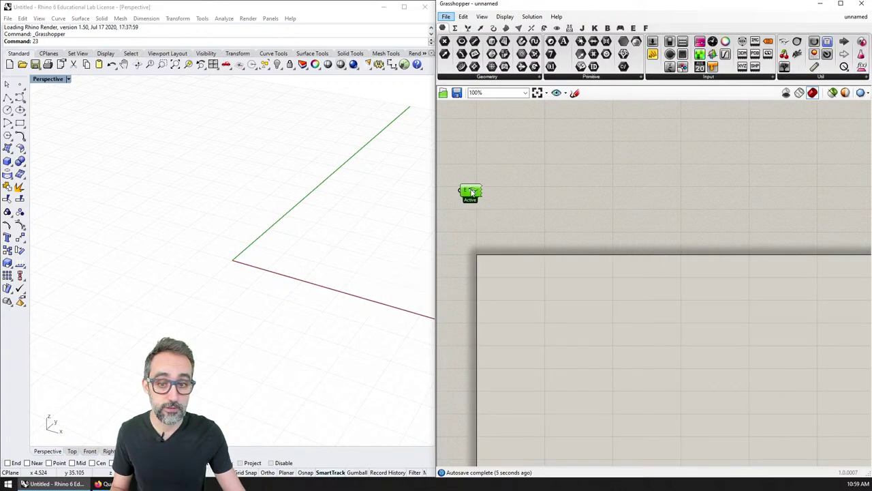
{"action": "key", "text": "Delete"}
{"action": "scroll", "coordinate": [582, 204], "scroll_direction": "down", "scroll_amount": 1}
{"action": "mouse_move", "coordinate": [576, 195]}
{"action": "right_mouse_down"}
{"action": "mouse_move", "coordinate": [558, 212]}
{"action": "mouse_move", "coordinate": [562, 202]}
{"action": "right_mouse_up"}
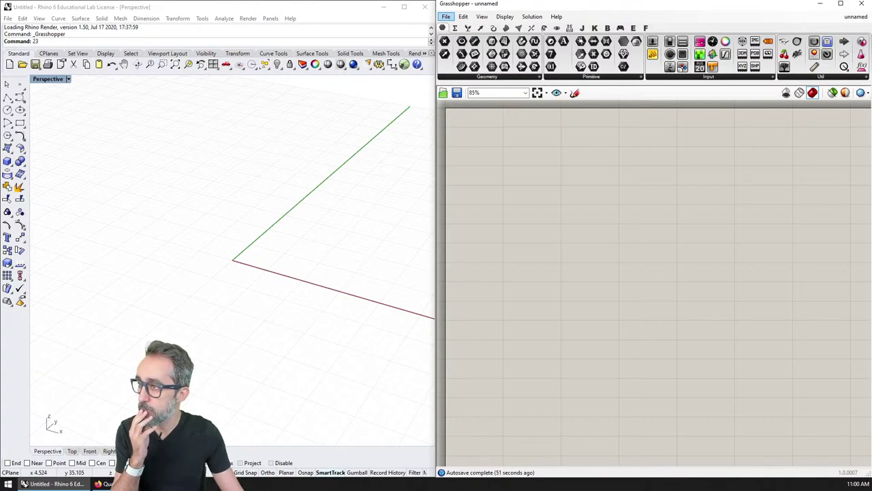
Step: Switch to Visual Studio Code, check the course outline from section 2.3 to Basic geometry, and return to the modelling windows
{"action": "key", "text": "alt+Tab"}
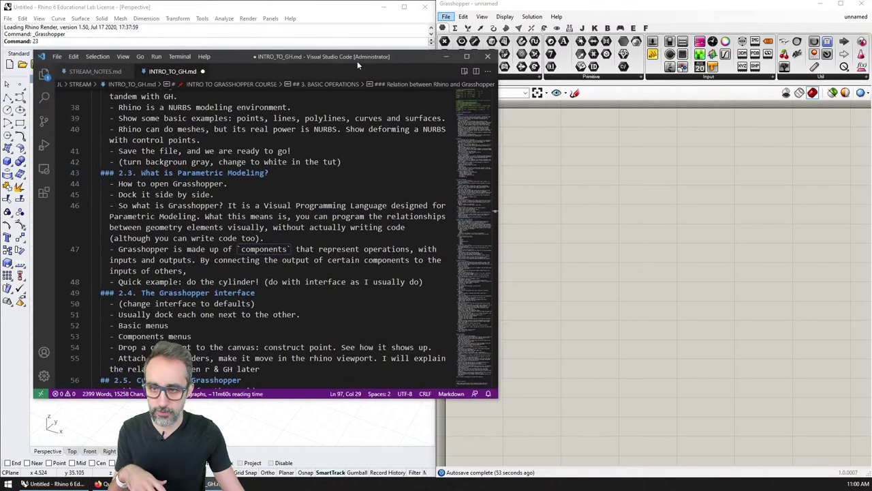
{"action": "scroll", "coordinate": [258, 232], "scroll_direction": "down", "scroll_amount": 4}
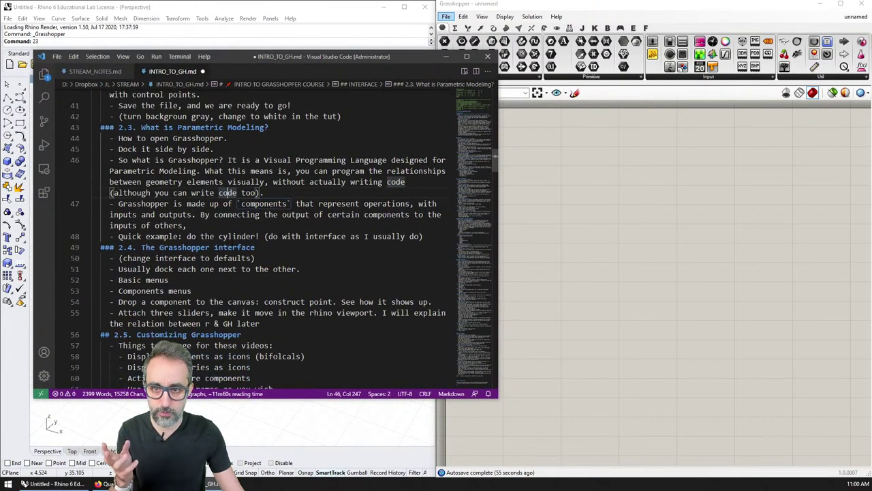
{"action": "scroll", "coordinate": [258, 232], "scroll_direction": "down", "scroll_amount": 8}
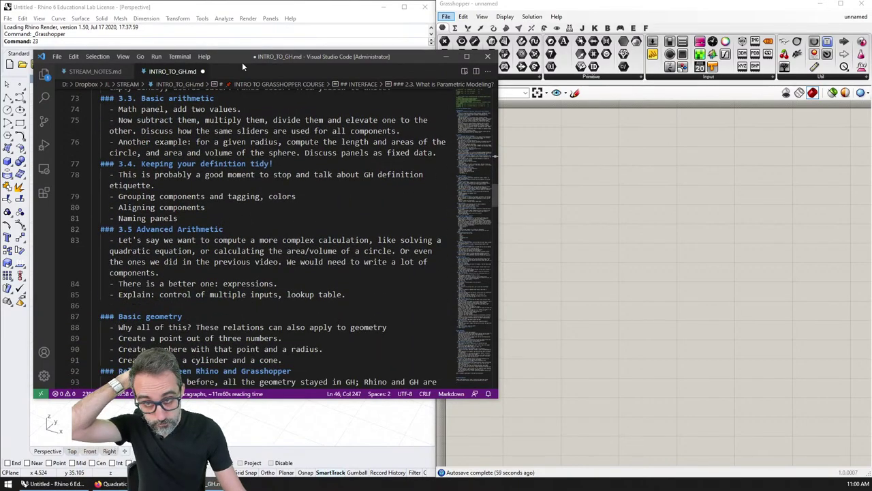
{"action": "left_click", "coordinate": [213, 483]}
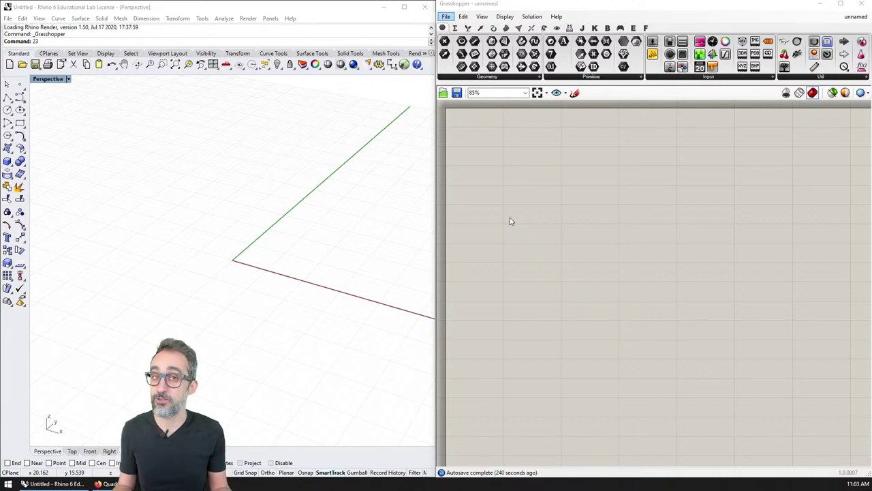
Step: Search for "slider" and add a Number Slider to the empty canvas
{"action": "right_click", "coordinate": [530, 174]}
{"action": "left_click", "coordinate": [534, 165]}
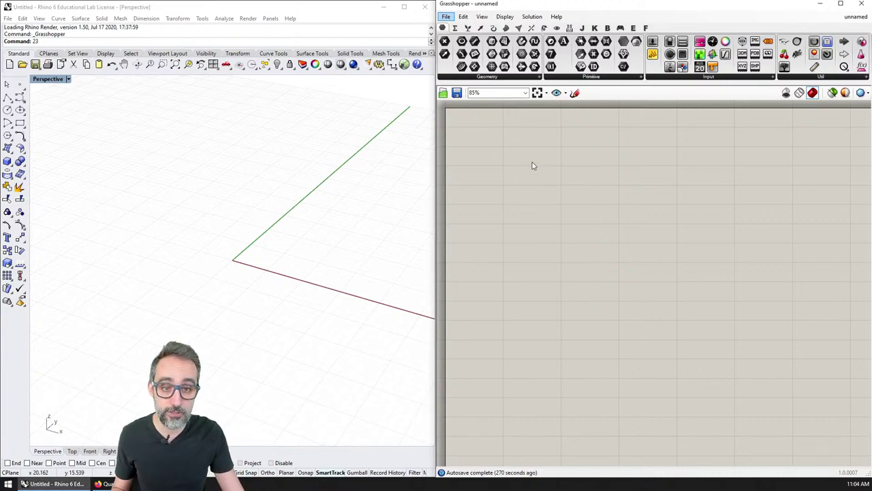
{"action": "double_click", "coordinate": [534, 166]}
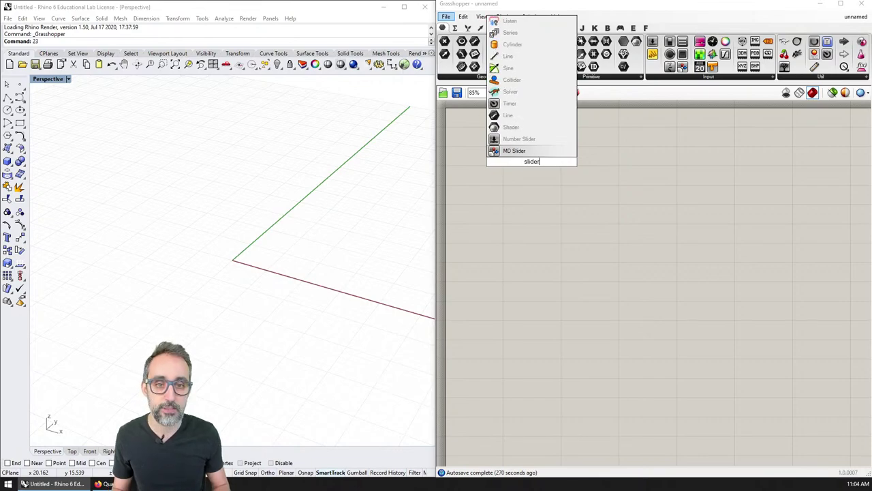
{"action": "key", "text": "Up"}
{"action": "key", "text": "Return"}
{"action": "scroll", "coordinate": [564, 183], "scroll_direction": "up", "scroll_amount": 2}
{"action": "right_click_drag", "start_coordinate": [563, 182], "coordinate": [564, 228]}
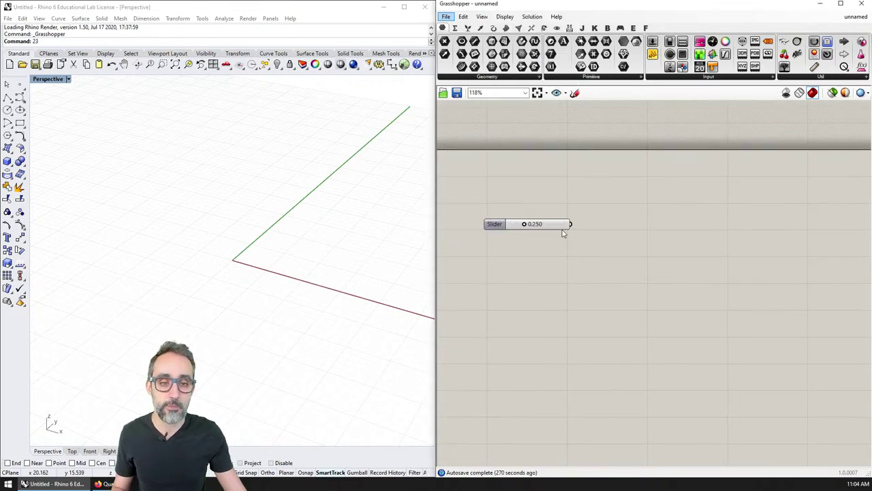
Step: Edit the number slider's numeric domain, setting the minimum to -10 and the maximum to 10
{"action": "right_click", "coordinate": [556, 226]}
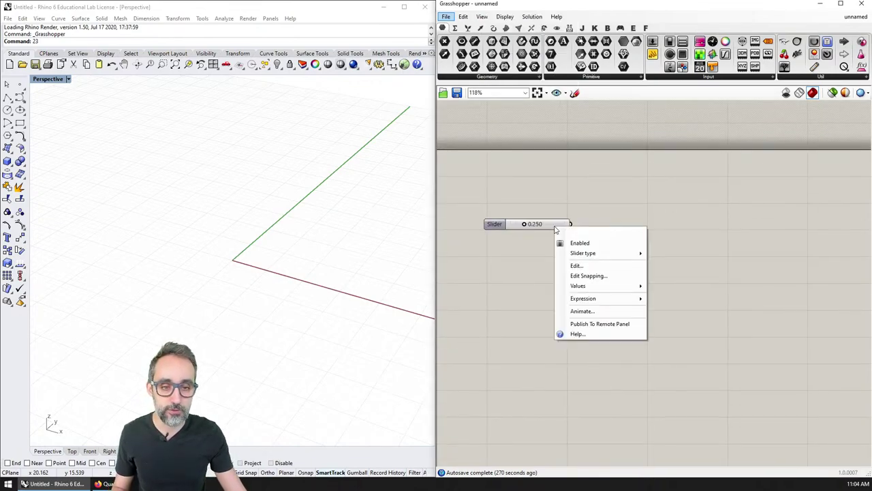
{"action": "left_click", "coordinate": [578, 265]}
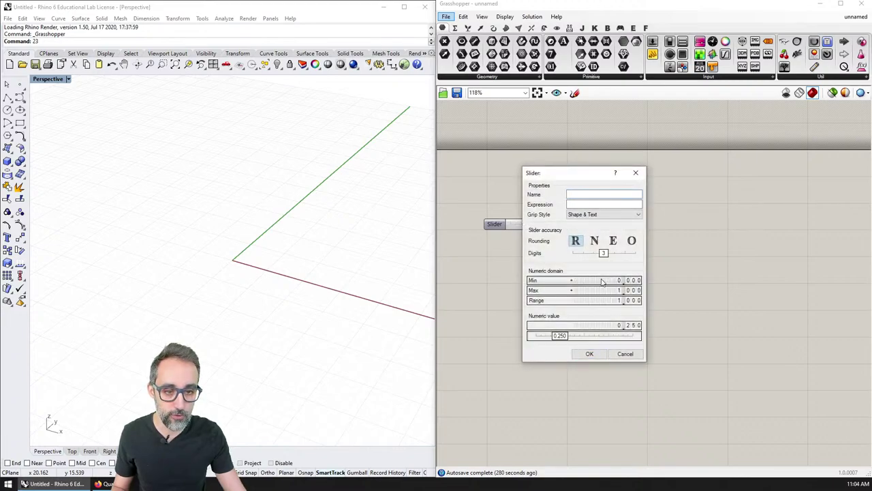
{"action": "left_click", "coordinate": [601, 281]}
{"action": "type", "text": "-10"}
{"action": "key", "text": "Return"}
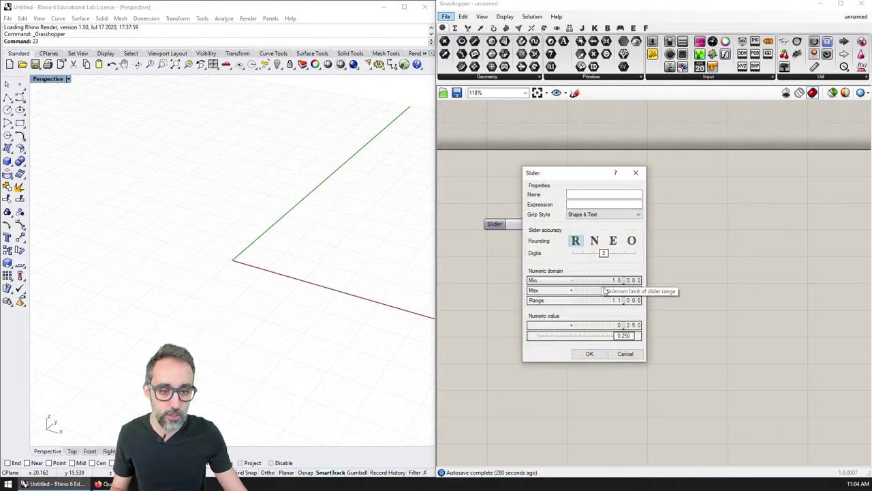
{"action": "left_click", "coordinate": [605, 291]}
{"action": "type", "text": "10"}
{"action": "key", "text": "Return"}
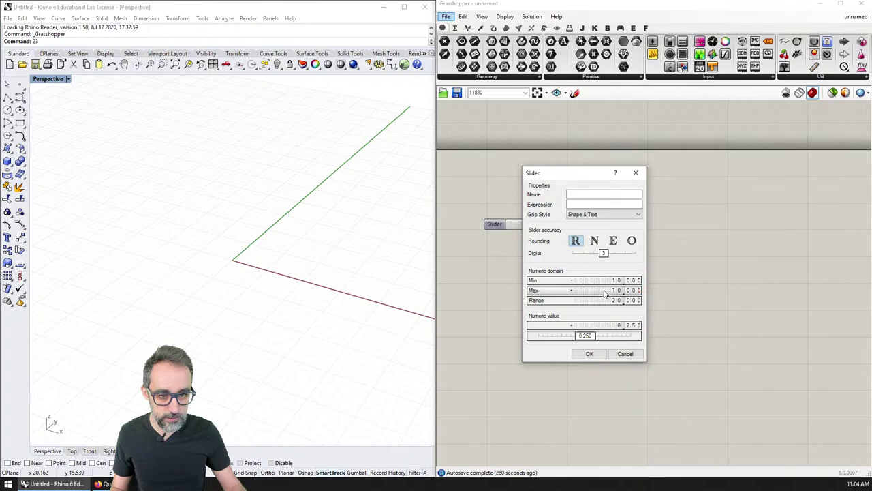
Step: Set the slider's numeric value to 1, accept its settings and lengthen the slider on the canvas
{"action": "left_click", "coordinate": [612, 325]}
{"action": "type", "text": "1"}
{"action": "key", "text": "Return"}
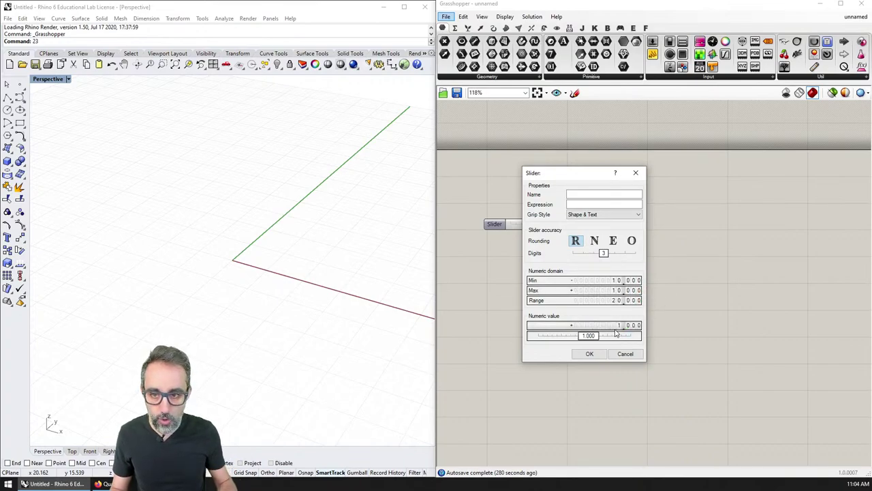
{"action": "left_click", "coordinate": [587, 354]}
{"action": "left_click_drag", "start_coordinate": [570, 224], "coordinate": [627, 224]}
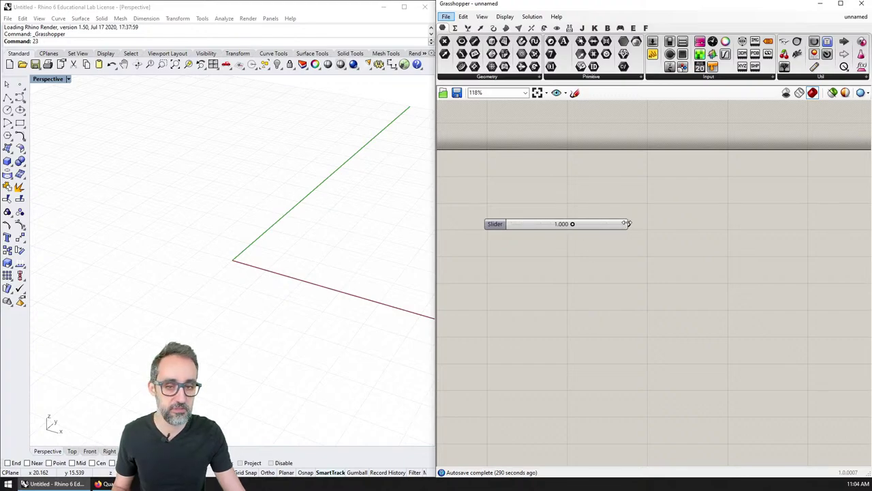
Step: Rename the number slider as X
{"action": "right_click", "coordinate": [504, 228]}
{"action": "key", "text": "Escape"}
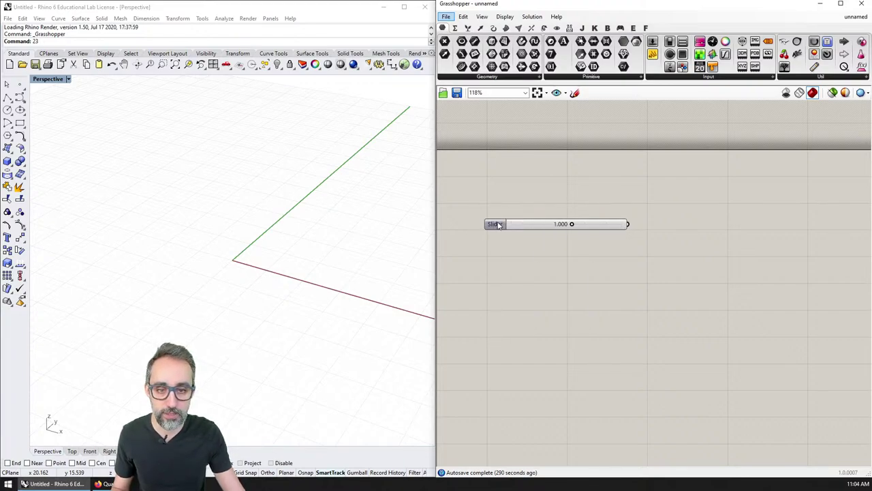
{"action": "right_click", "coordinate": [523, 230]}
{"action": "type", "text": "x"}
{"action": "key", "text": "Return"}
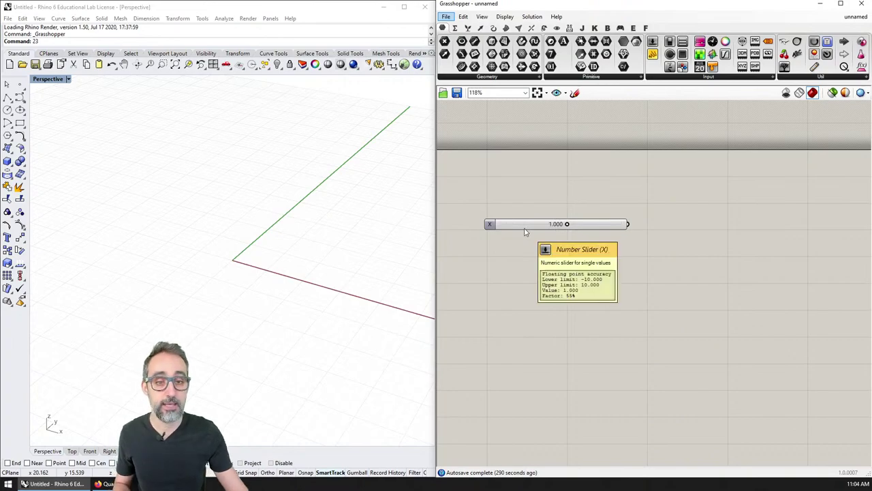
Step: Duplicate the X slider to get three stacked sliders and distribute them evenly in the vertical direction
{"action": "left_click_drag", "start_coordinate": [543, 204], "coordinate": [536, 260]}
{"action": "key", "text": "ctrl+c"}
{"action": "key", "text": "ctrl+v"}
{"action": "key", "text": "ctrl+a"}
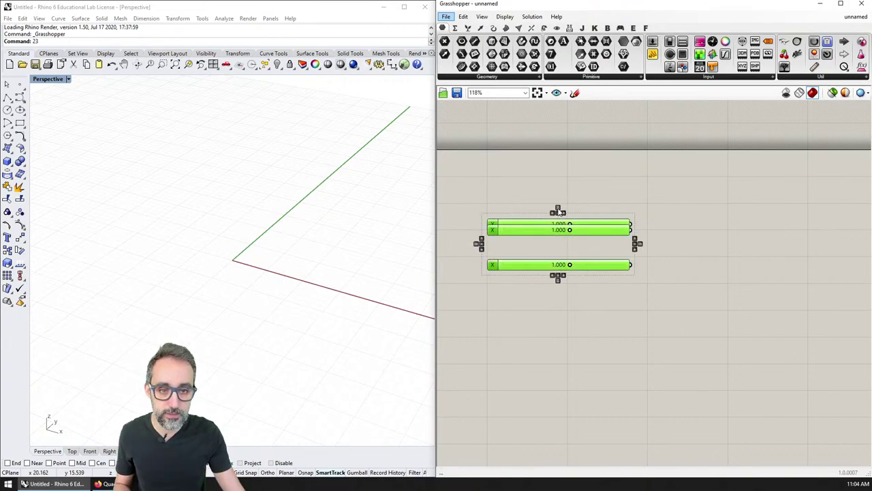
{"action": "left_click", "coordinate": [555, 207]}
{"action": "left_click", "coordinate": [551, 198]}
Step: Rename the middle slider as Y and the lowest slider as Z
{"action": "right_click", "coordinate": [497, 248]}
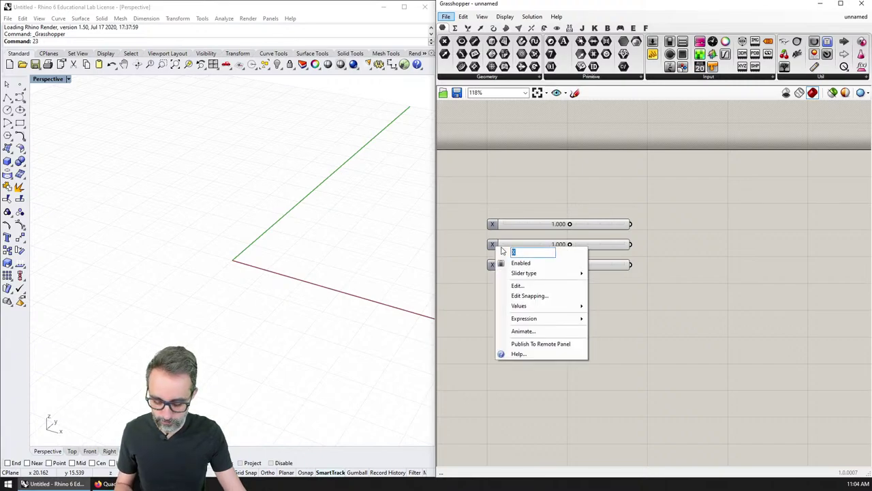
{"action": "type", "text": "y"}
{"action": "key", "text": "Return"}
{"action": "right_click", "coordinate": [497, 267]}
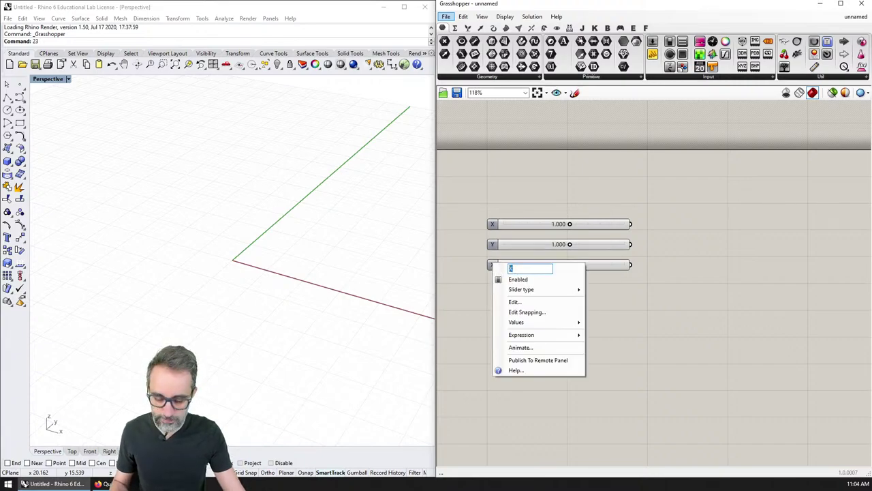
{"action": "type", "text": "z"}
{"action": "key", "text": "Return"}
{"action": "scroll", "coordinate": [522, 204], "scroll_direction": "up", "scroll_amount": 2}
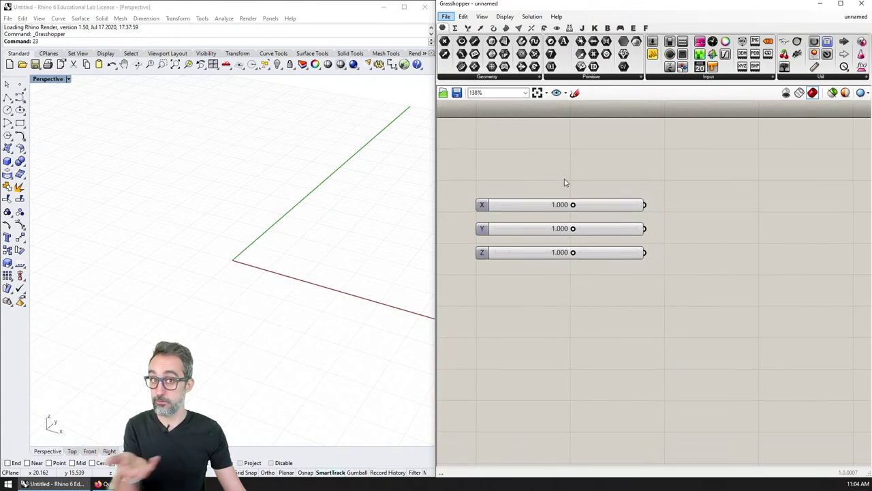
{"action": "right_click_drag", "start_coordinate": [564, 183], "coordinate": [580, 203]}
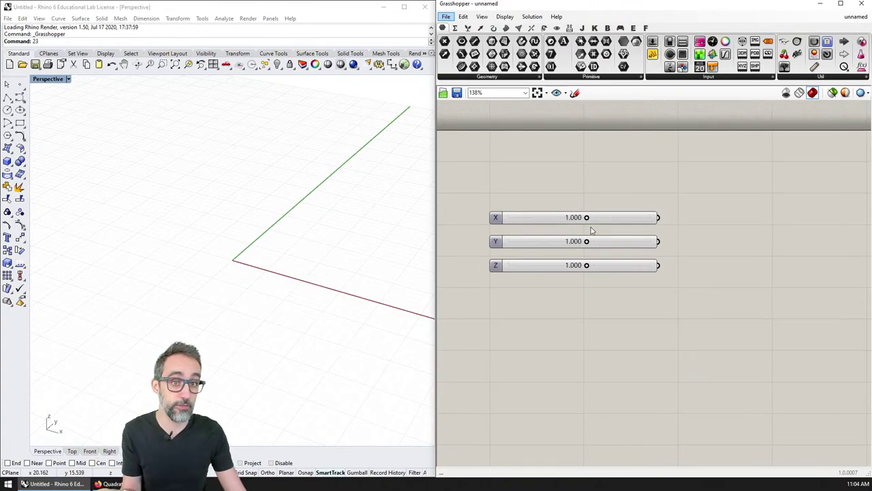
Step: Group the X, Y and Z sliders and name the group "INPUT PARAMETERS OF A POINT"
{"action": "left_click_drag", "start_coordinate": [643, 186], "coordinate": [549, 334]}
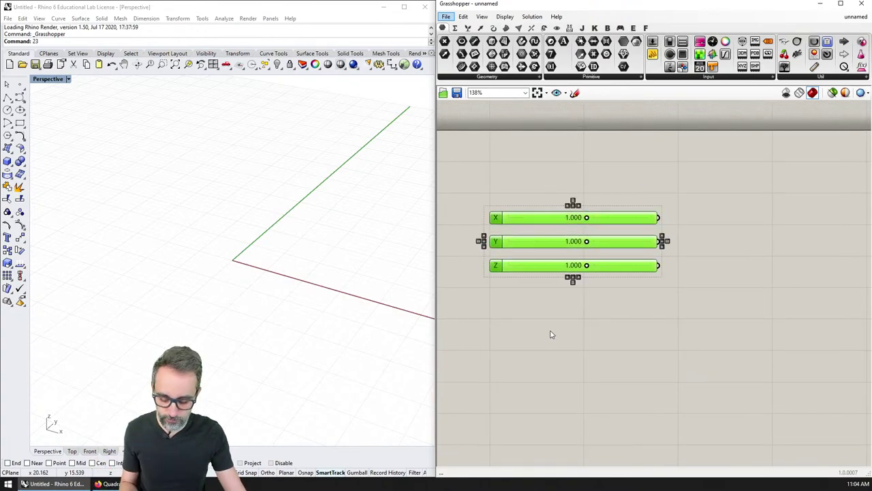
{"action": "right_click", "coordinate": [624, 233]}
{"action": "type", "text": "INPu"}
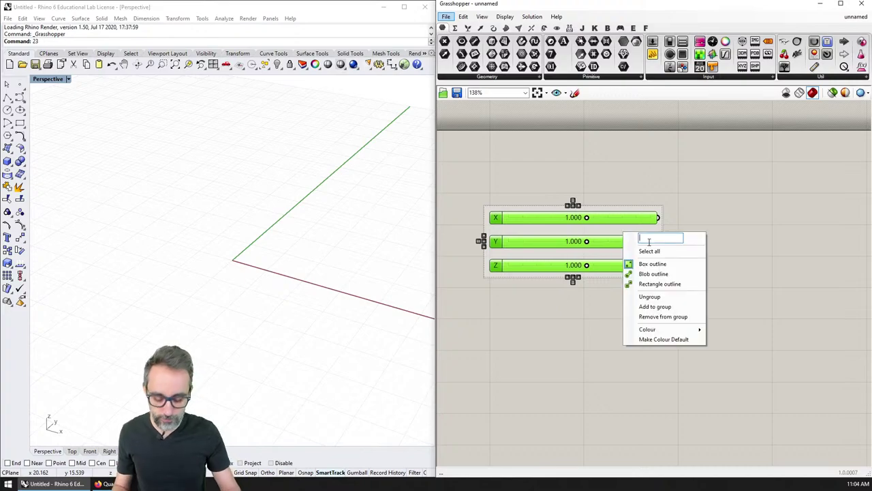
{"action": "key", "text": "BackSpace"}
{"action": "type", "text": "UT PARA"}
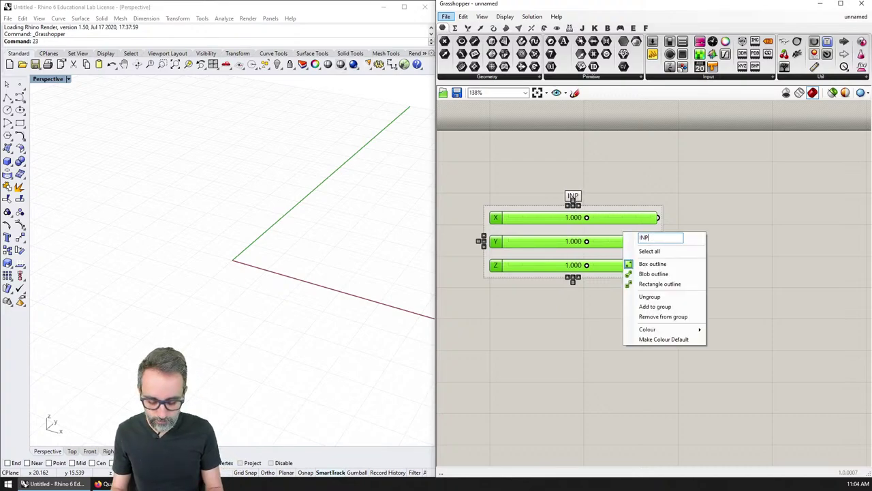
{"action": "type", "text": "METER"}
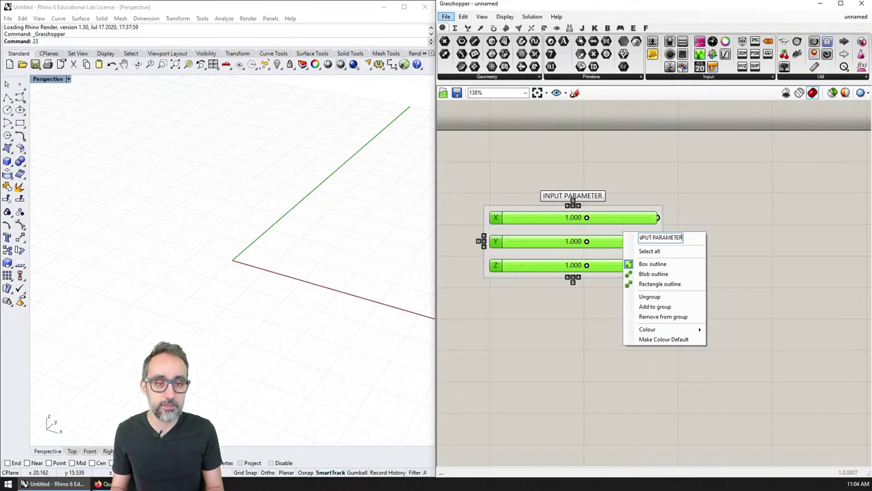
{"action": "type", "text": "S OF A POINT"}
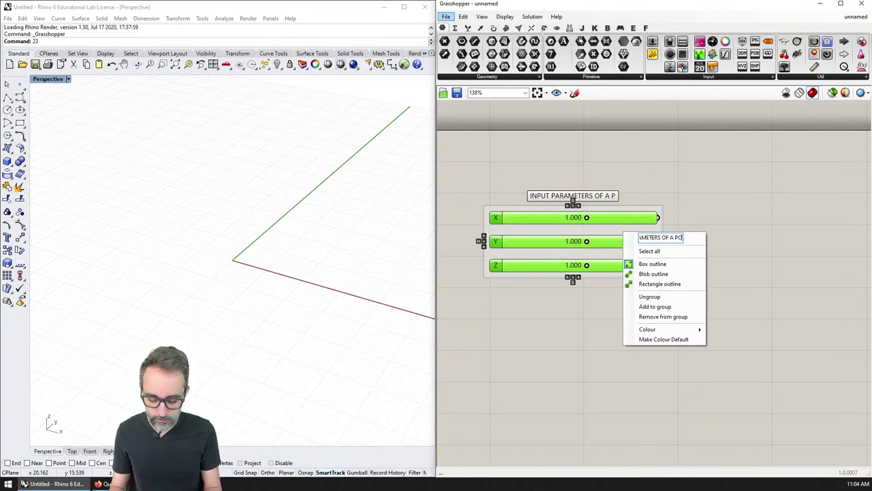
{"action": "key", "text": "Return"}
{"action": "left_click", "coordinate": [701, 286]}
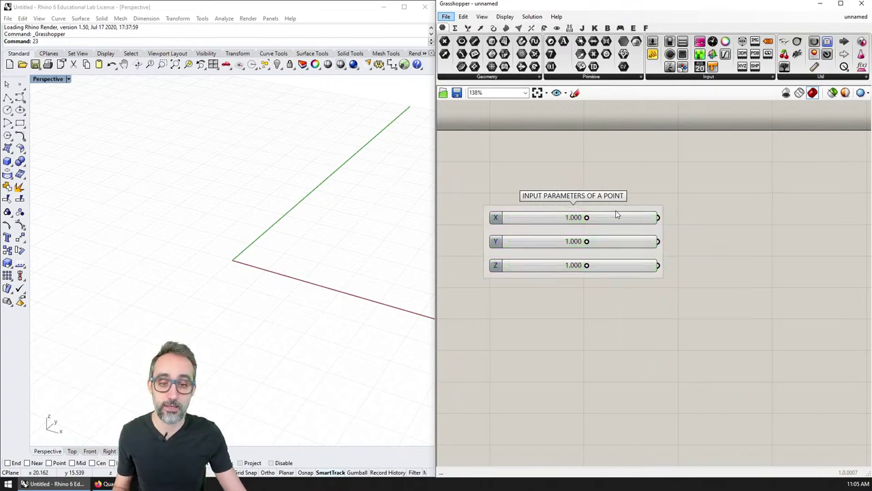
Step: Try a different value on the X slider and undo the change
{"action": "right_click_drag", "start_coordinate": [605, 270], "coordinate": [597, 288]}
{"action": "scroll", "coordinate": [597, 288], "scroll_direction": "down", "scroll_amount": 1}
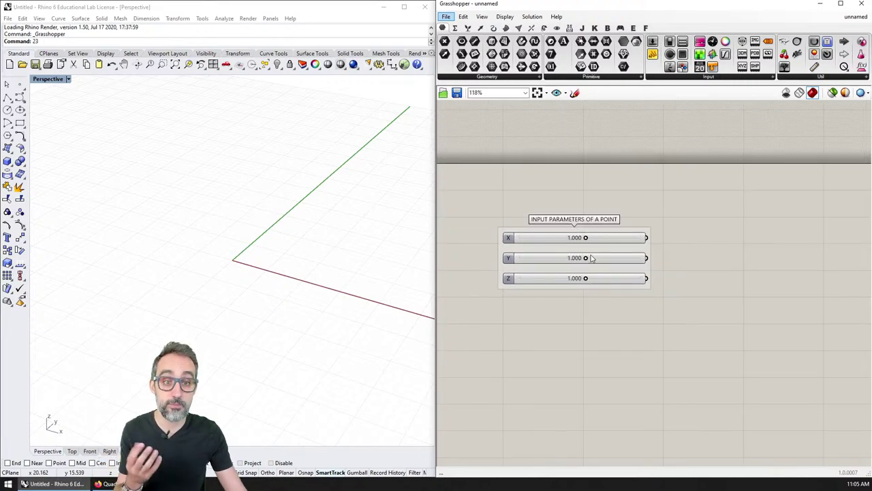
{"action": "scroll", "coordinate": [584, 235], "scroll_direction": "up", "scroll_amount": 1}
{"action": "left_click_drag", "start_coordinate": [584, 235], "coordinate": [613, 235]}
{"action": "key", "text": "ctrl+z"}
{"action": "key", "text": "ctrl+z"}
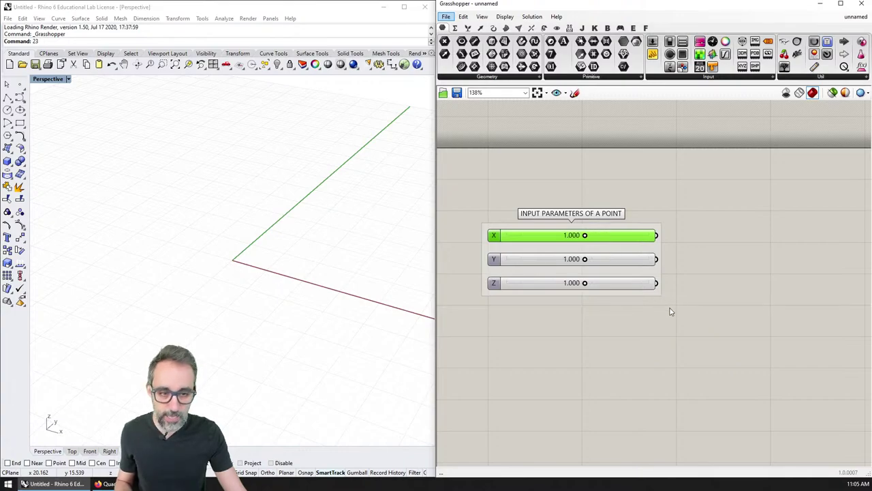
{"action": "left_click", "coordinate": [687, 327]}
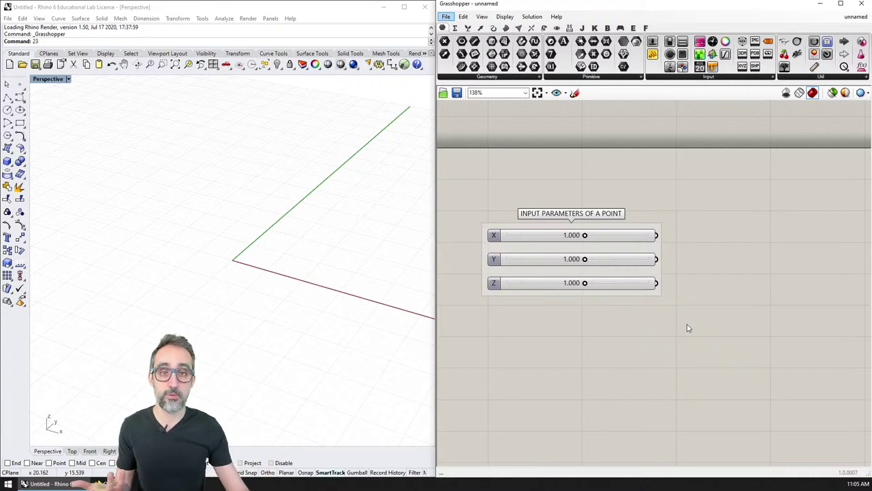
Step: Add a Construct Point component from the Vector point tools beside the slider group
{"action": "left_click", "coordinate": [481, 30]}
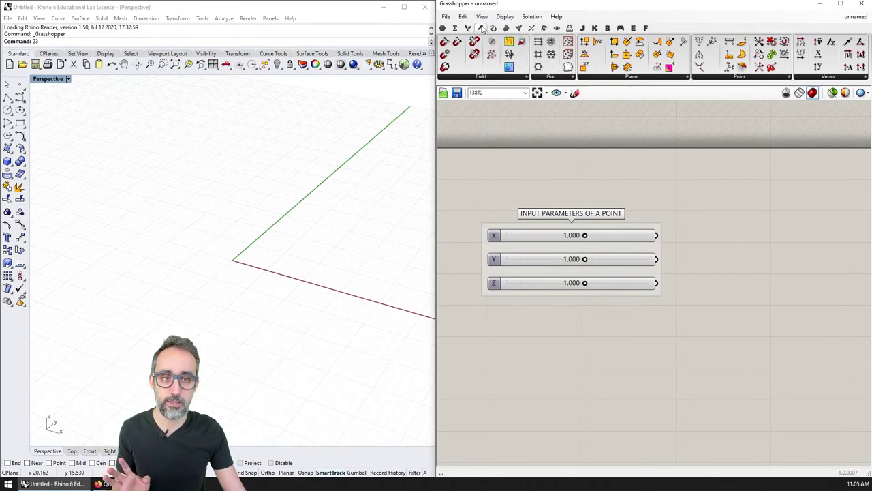
{"action": "left_click", "coordinate": [730, 77]}
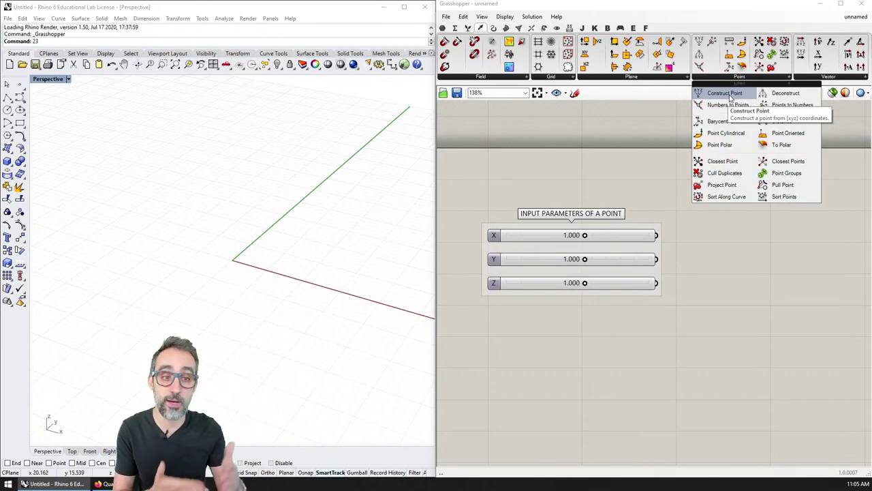
{"action": "left_click", "coordinate": [730, 98]}
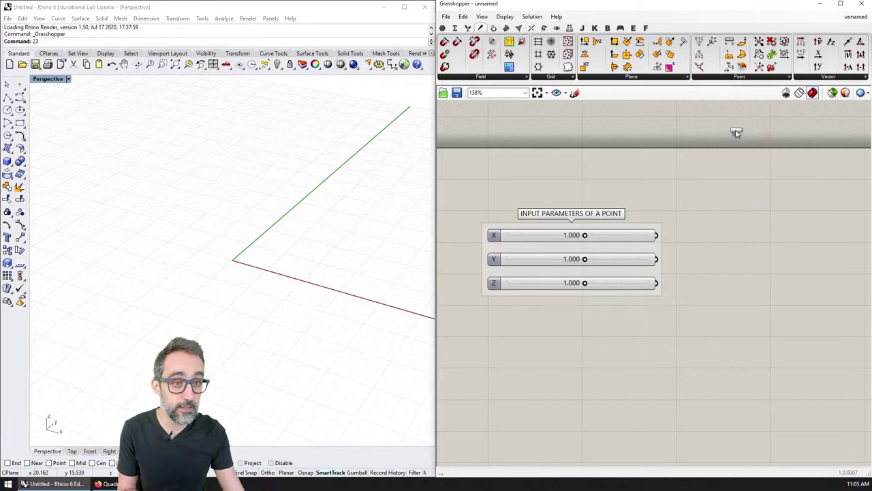
{"action": "left_click", "coordinate": [774, 255]}
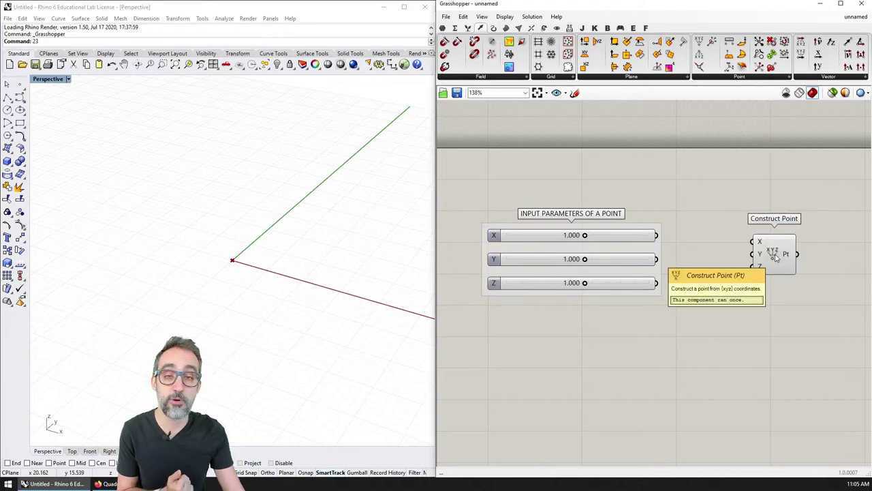
{"action": "right_click_drag", "start_coordinate": [790, 299], "coordinate": [764, 212]}
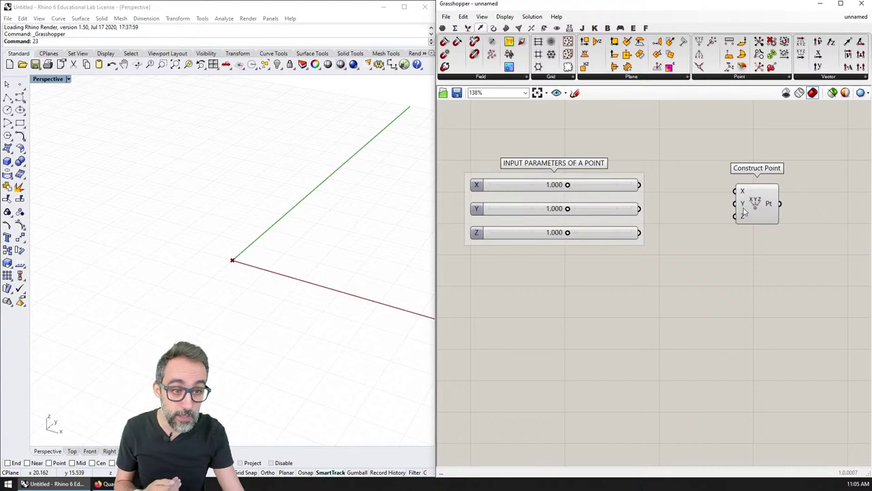
Step: Check the Construct Point inputs and connect the X, Y and Z sliders to the matching coordinates
{"action": "scroll", "coordinate": [742, 213], "scroll_direction": "up", "scroll_amount": 2}
{"action": "right_click_drag", "start_coordinate": [740, 220], "coordinate": [743, 237]}
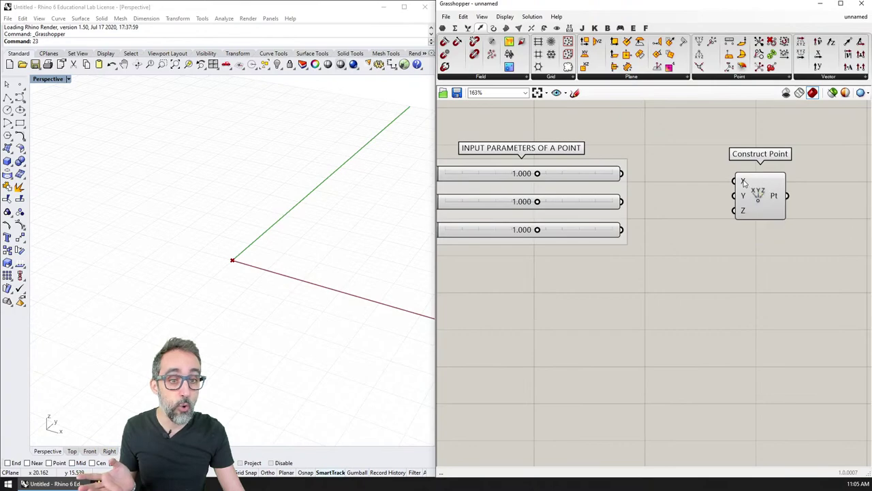
{"action": "mouse_move", "coordinate": [743, 181]}
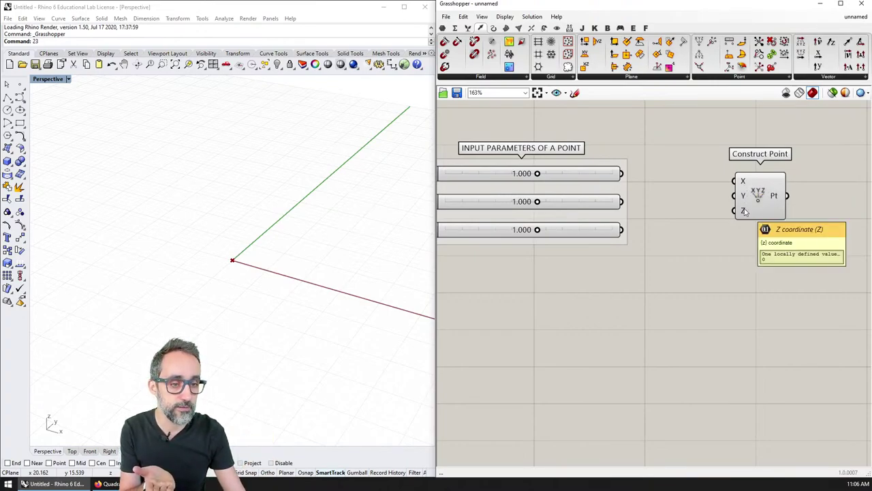
{"action": "mouse_move", "coordinate": [778, 198]}
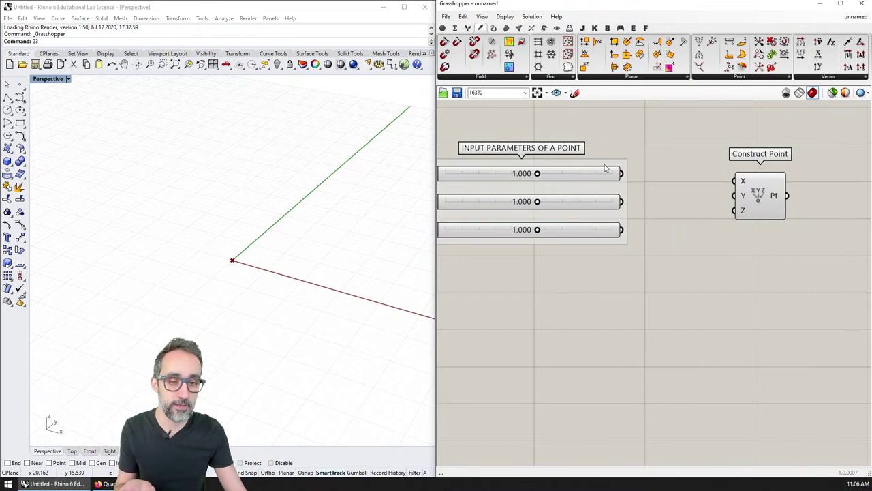
{"action": "left_click_drag", "start_coordinate": [622, 174], "coordinate": [733, 181]}
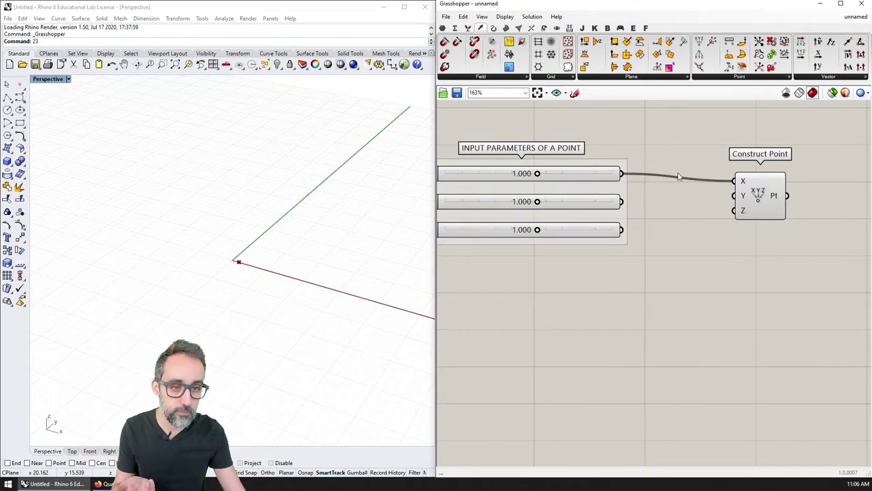
{"action": "left_click_drag", "start_coordinate": [622, 202], "coordinate": [733, 197]}
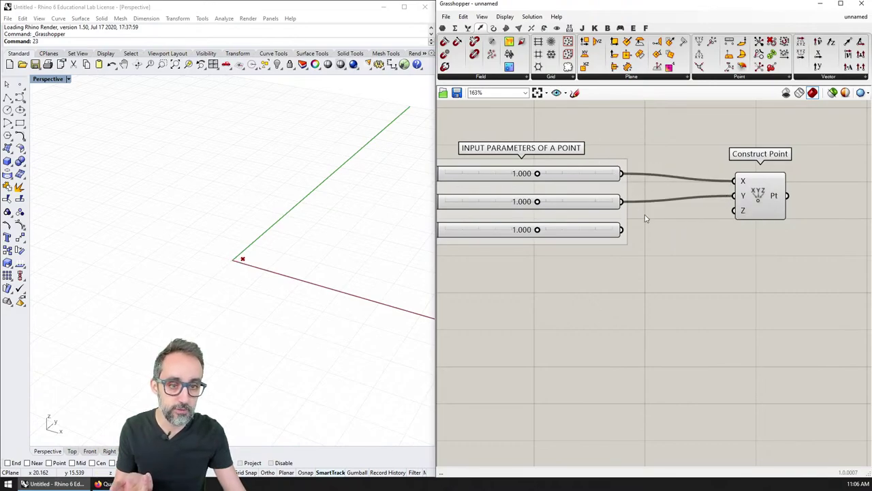
{"action": "left_click_drag", "start_coordinate": [620, 230], "coordinate": [772, 197]}
{"action": "key", "text": "ctrl+z"}
Step: Search for "panel", add a Panel beside Construct Point and connect the point output to it
{"action": "right_click_drag", "start_coordinate": [774, 222], "coordinate": [709, 224]}
{"action": "double_click", "coordinate": [759, 223]}
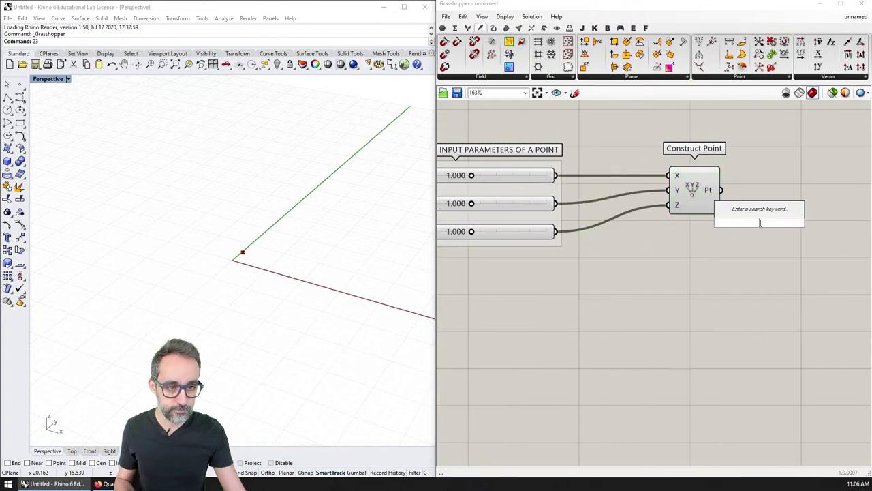
{"action": "type", "text": "panel"}
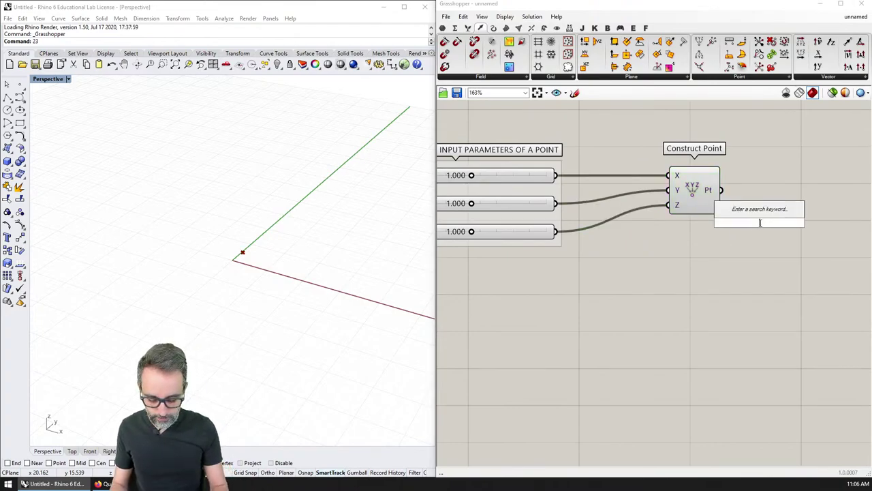
{"action": "key", "text": "Return"}
{"action": "right_click_drag", "start_coordinate": [760, 226], "coordinate": [621, 241]}
{"action": "left_click_drag", "start_coordinate": [621, 241], "coordinate": [685, 211]}
{"action": "left_click_drag", "start_coordinate": [583, 205], "coordinate": [710, 207]}
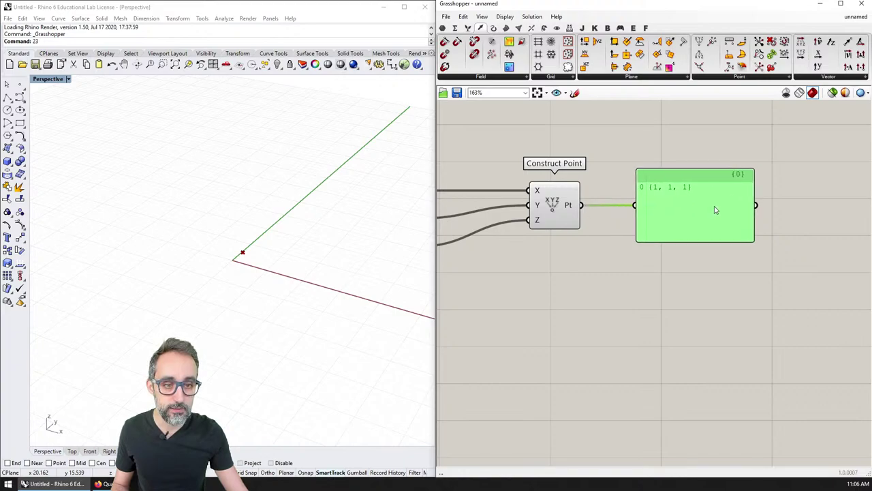
{"action": "left_click", "coordinate": [658, 267]}
Step: Move the constructed point with the sliders, setting X to about 2.203, Y to about 2.430 and Z to about 3.257, with Construct Point selected
{"action": "scroll", "coordinate": [766, 258], "scroll_direction": "down", "scroll_amount": 1}
{"action": "right_click_drag", "start_coordinate": [658, 266], "coordinate": [734, 245]}
{"action": "scroll", "coordinate": [736, 242], "scroll_direction": "down", "scroll_amount": 1}
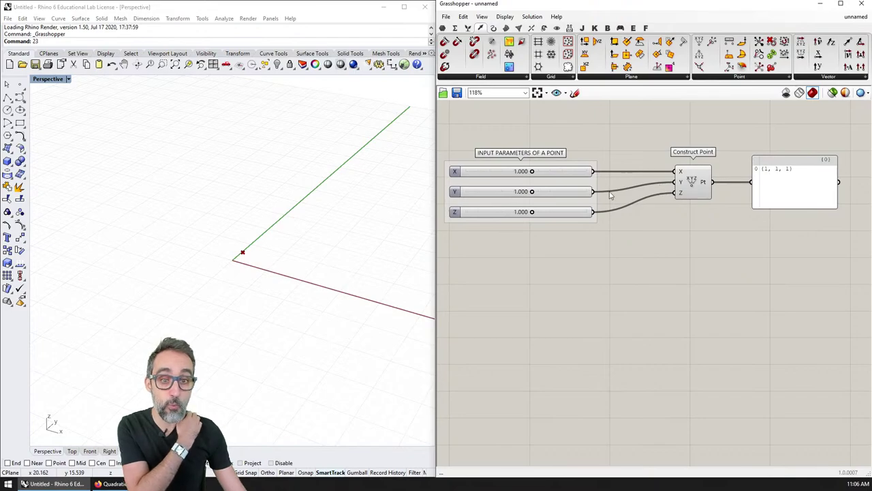
{"action": "left_click_drag", "start_coordinate": [531, 192], "coordinate": [545, 212]}
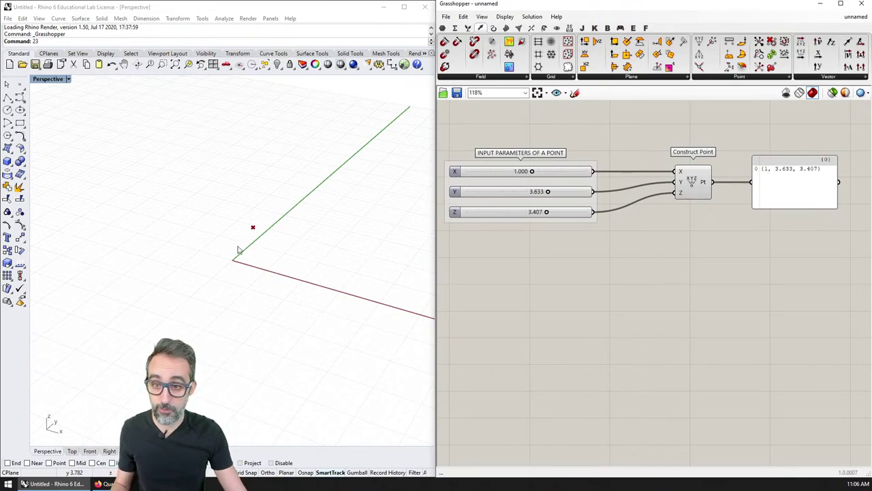
{"action": "mouse_move", "coordinate": [237, 249]}
{"action": "right_mouse_down"}
{"action": "mouse_move", "coordinate": [236, 261]}
{"action": "mouse_move", "coordinate": [279, 271]}
{"action": "mouse_move", "coordinate": [368, 225]}
{"action": "right_mouse_up"}
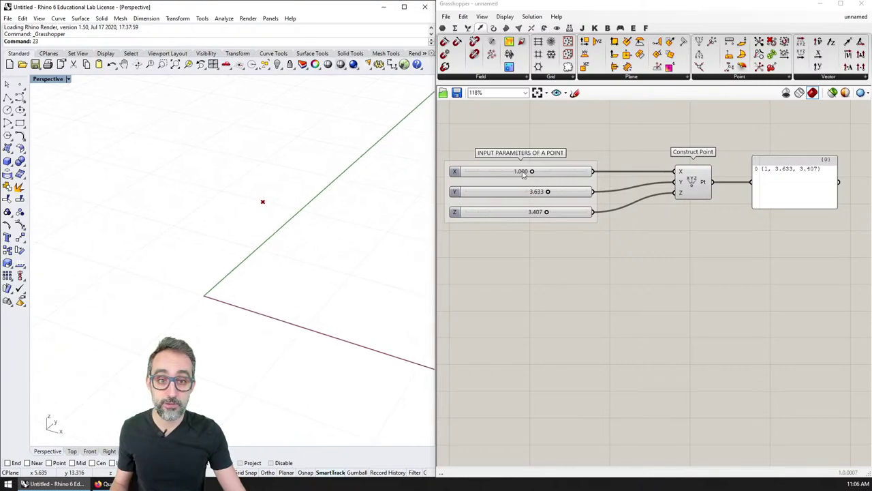
{"action": "left_click_drag", "start_coordinate": [525, 173], "coordinate": [546, 214]}
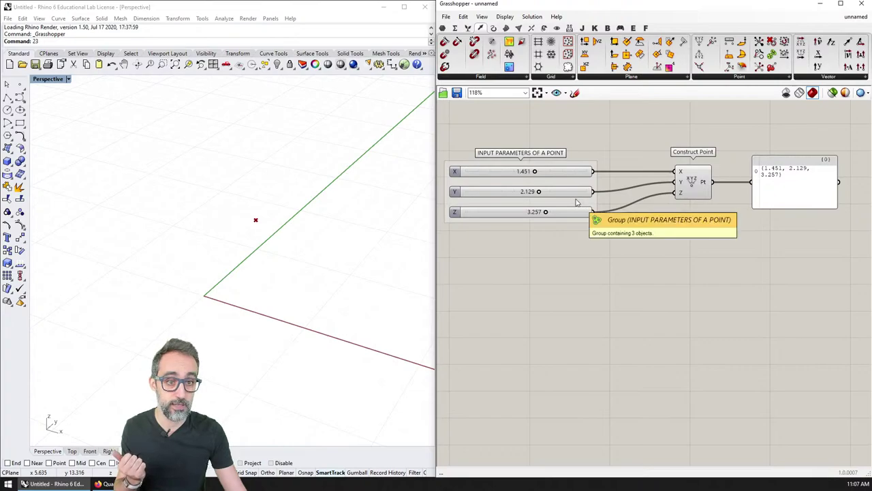
{"action": "left_click", "coordinate": [693, 184]}
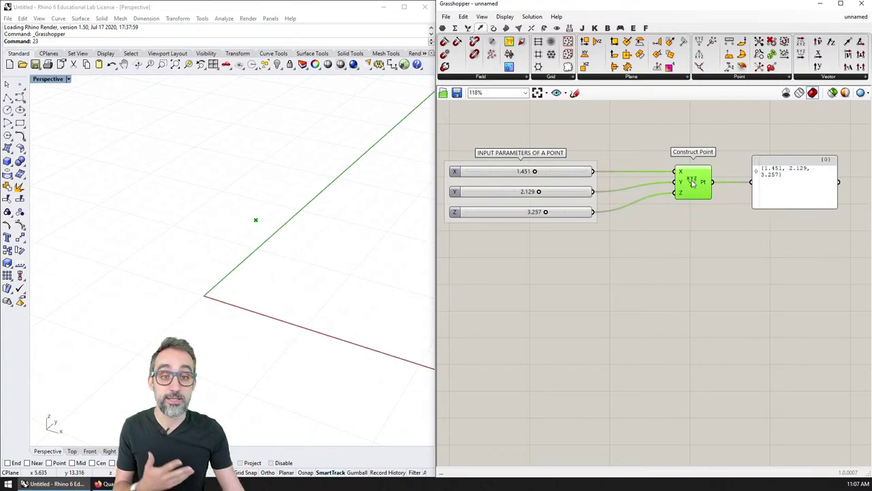
{"action": "left_click_drag", "start_coordinate": [535, 172], "coordinate": [541, 192]}
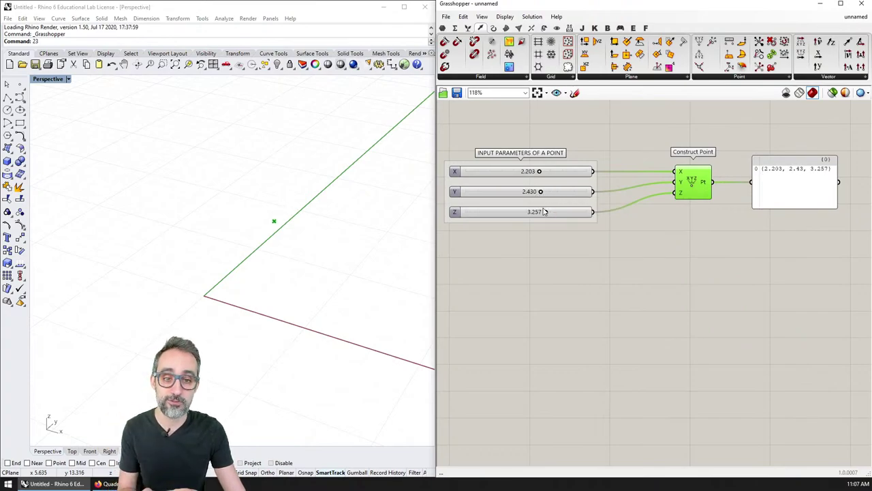
Step: Lower the constructed point to a Z of about 0.850 and set X to about 2.504, with Construct Point deselected
{"action": "left_click_drag", "start_coordinate": [545, 212], "coordinate": [534, 216]}
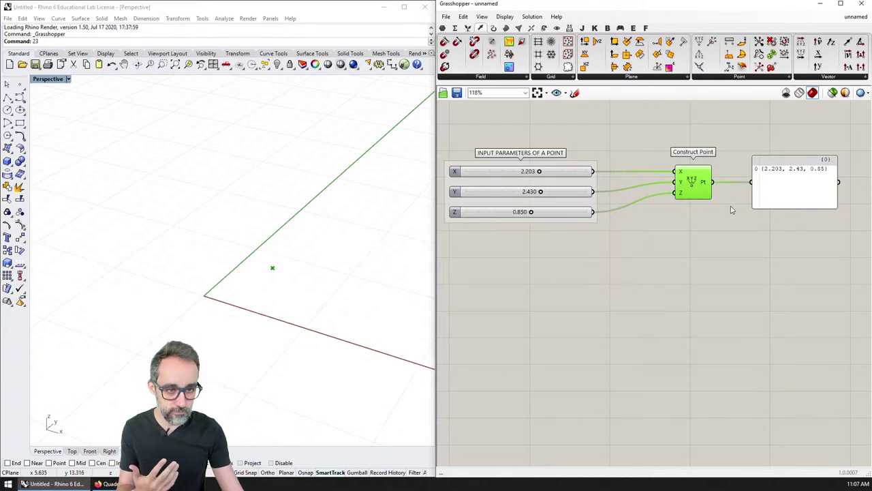
{"action": "left_click", "coordinate": [689, 200]}
{"action": "mouse_move", "coordinate": [539, 171]}
{"action": "left_mouse_down"}
{"action": "mouse_move", "coordinate": [520, 171]}
{"action": "mouse_move", "coordinate": [541, 174]}
{"action": "left_mouse_up"}
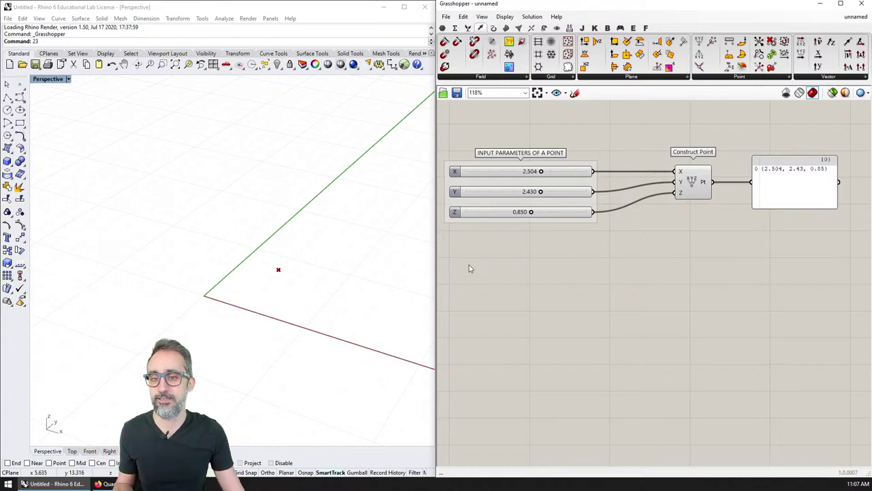
Step: Place a free point in the Rhino viewport beside the green axis, enable the Gumball and move the point with it
{"action": "left_click", "coordinate": [20, 85]}
{"action": "left_click", "coordinate": [205, 238]}
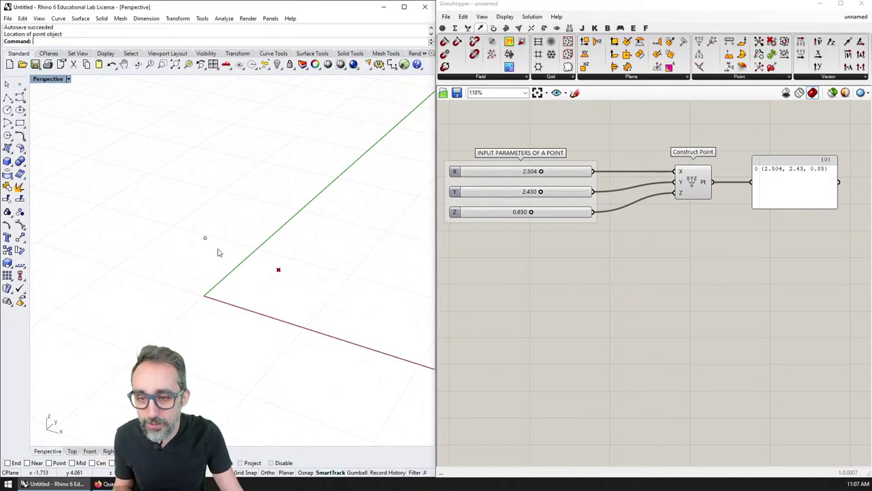
{"action": "left_click", "coordinate": [207, 240]}
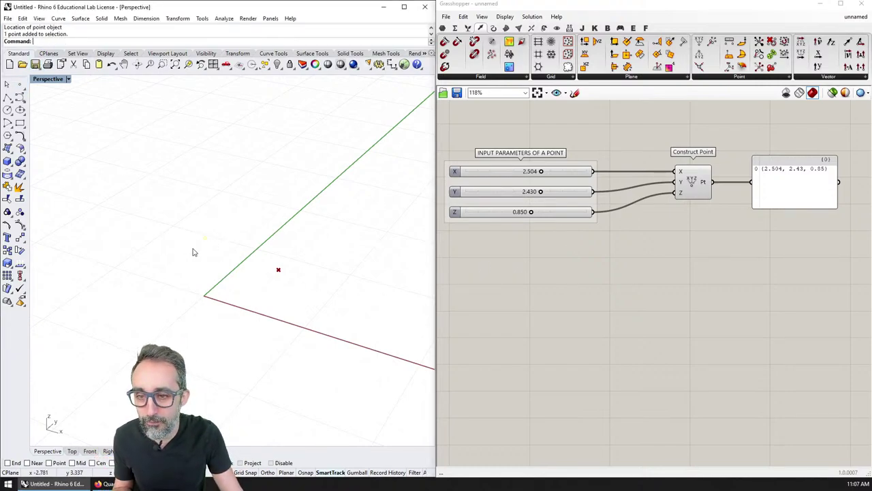
{"action": "left_click", "coordinate": [356, 472]}
{"action": "left_click_drag", "start_coordinate": [207, 222], "coordinate": [336, 189]}
{"action": "left_click", "coordinate": [336, 188]}
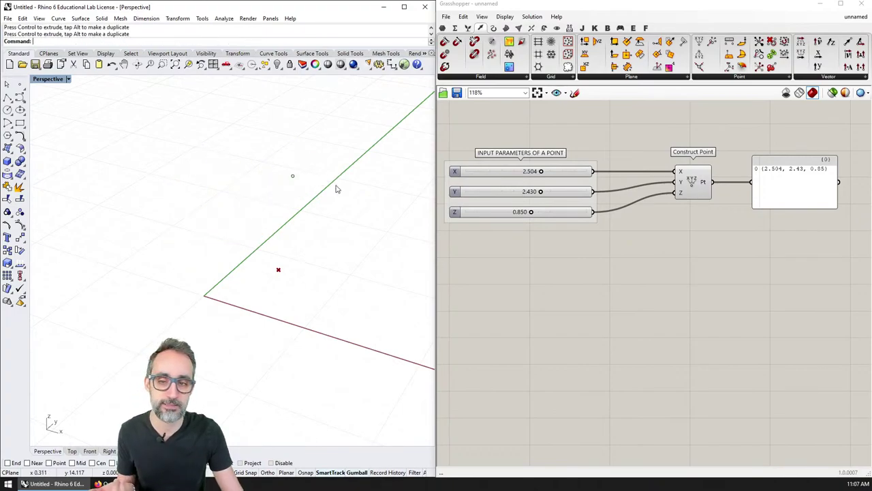
Step: Delete the manually placed point from the Rhino viewport
{"action": "left_click", "coordinate": [293, 175]}
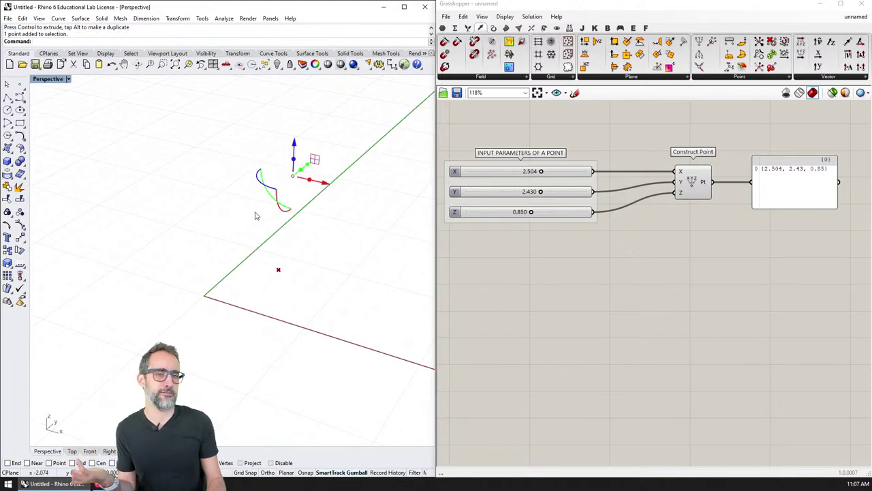
{"action": "key", "text": "Delete"}
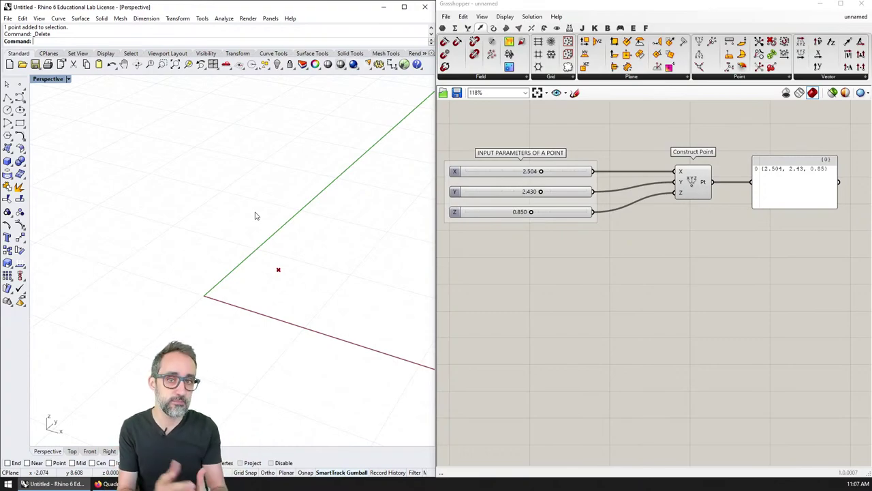
Step: Add a Sphere component from the Surface primitives to the canvas below Construct Point
{"action": "left_click", "coordinate": [505, 29]}
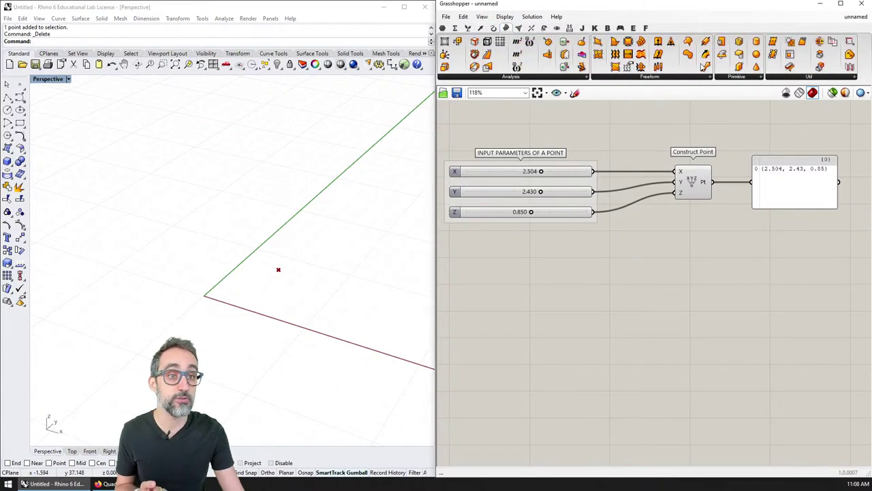
{"action": "left_click", "coordinate": [747, 77]}
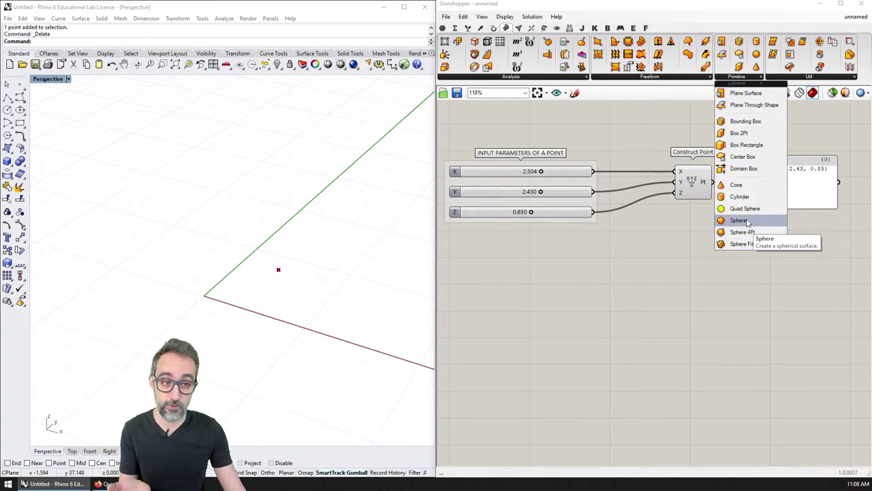
{"action": "left_click", "coordinate": [747, 222]}
{"action": "left_click", "coordinate": [693, 304]}
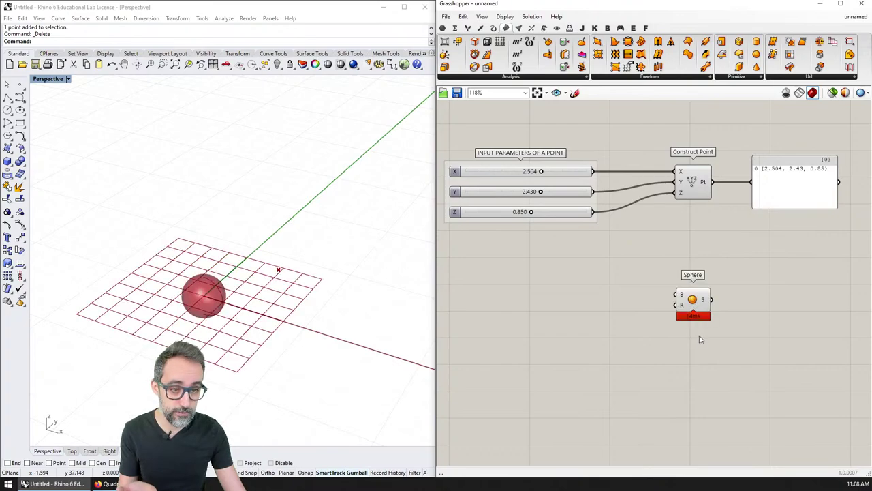
{"action": "scroll", "coordinate": [700, 339], "scroll_direction": "up", "scroll_amount": 2}
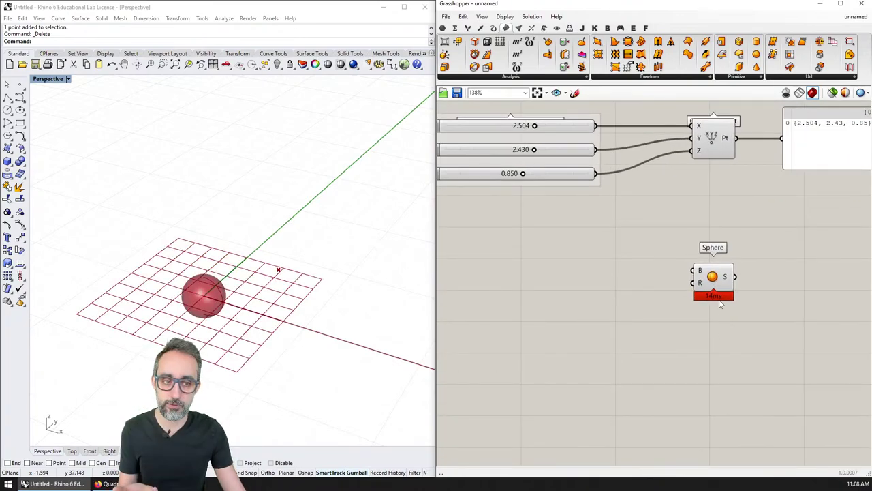
{"action": "left_click_drag", "start_coordinate": [719, 286], "coordinate": [724, 288]}
{"action": "left_click", "coordinate": [718, 333]}
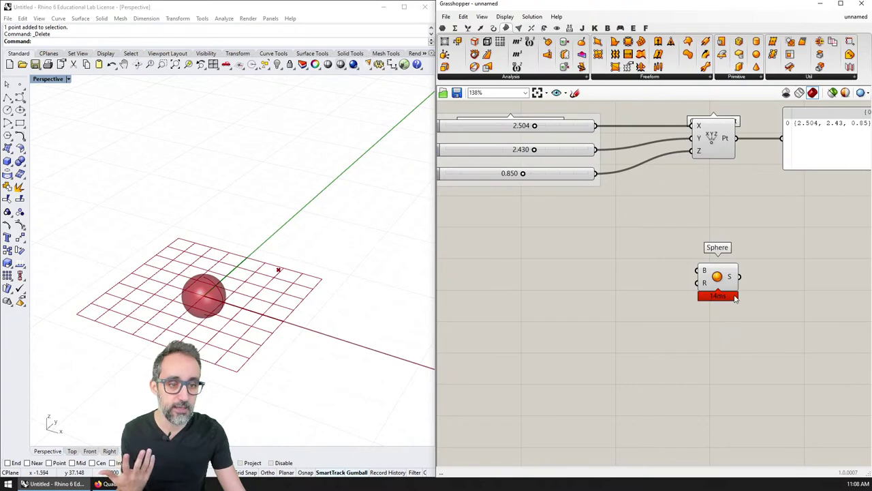
Step: Examine the Sphere component's base and radius inputs and their default values
{"action": "scroll", "coordinate": [736, 321], "scroll_direction": "up", "scroll_amount": 2}
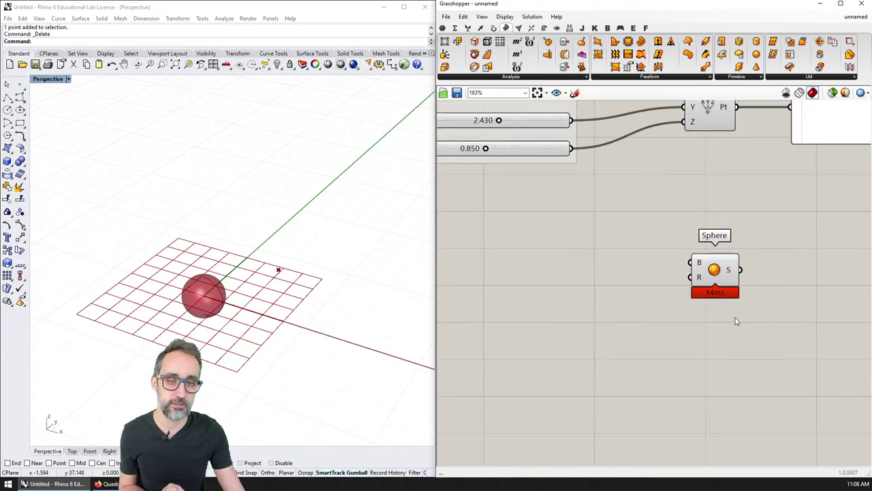
{"action": "mouse_move", "coordinate": [674, 267]}
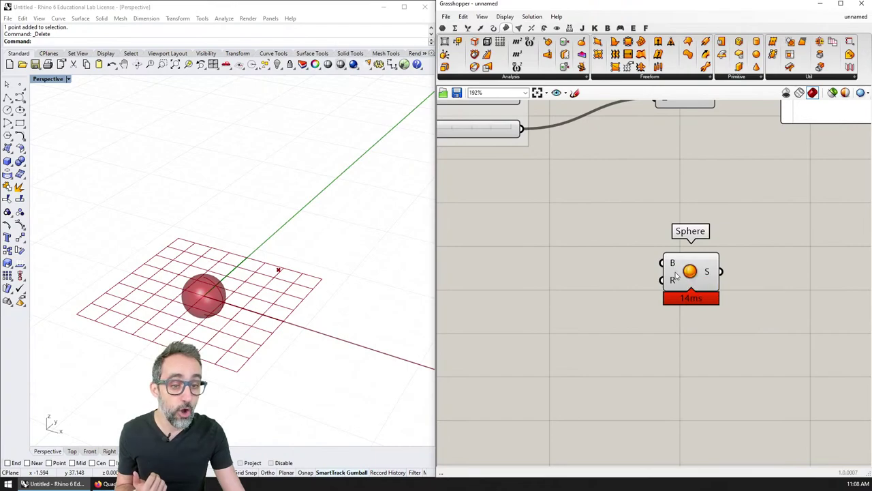
{"action": "mouse_move", "coordinate": [674, 281]}
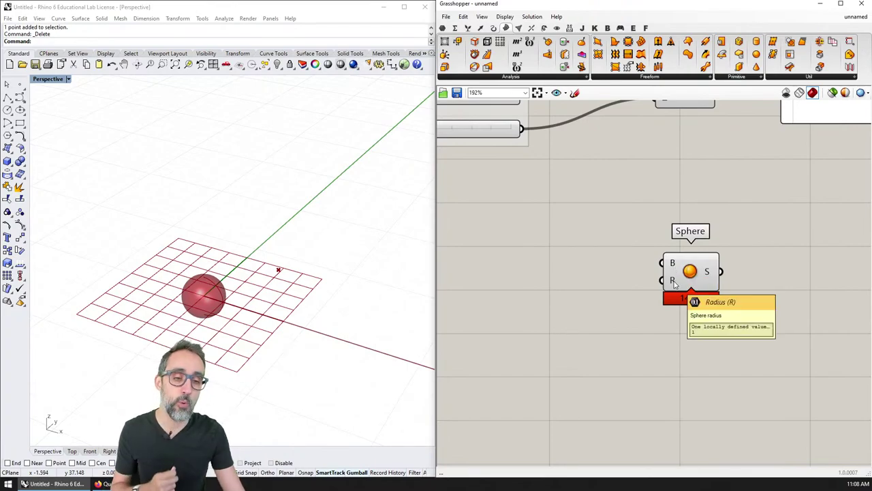
{"action": "scroll", "coordinate": [674, 281], "scroll_direction": "down", "scroll_amount": 1}
{"action": "right_click_drag", "start_coordinate": [674, 281], "coordinate": [735, 249]}
{"action": "mouse_move", "coordinate": [715, 308]}
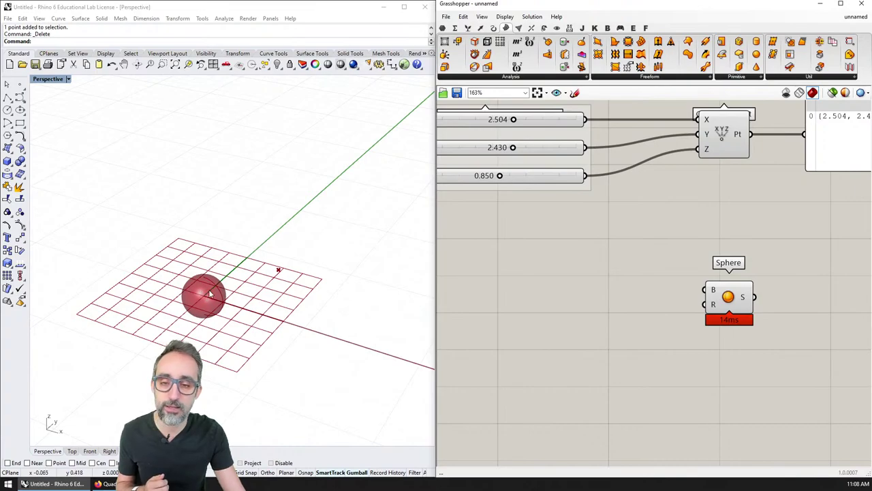
{"action": "scroll", "coordinate": [627, 253], "scroll_direction": "up", "scroll_amount": 3}
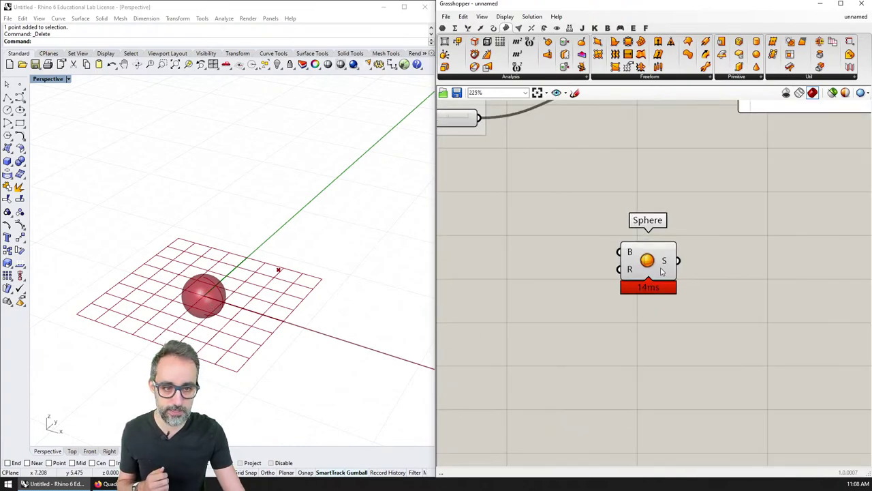
{"action": "mouse_move", "coordinate": [624, 252]}
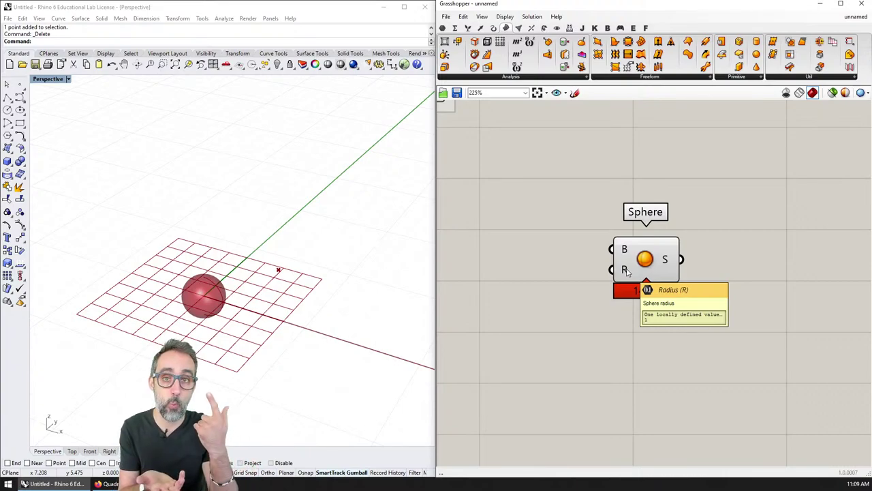
Step: Search for "panel", add a Panel beside the Sphere component and connect the sphere output to it
{"action": "right_click_drag", "start_coordinate": [719, 232], "coordinate": [684, 242]}
{"action": "double_click", "coordinate": [702, 240]}
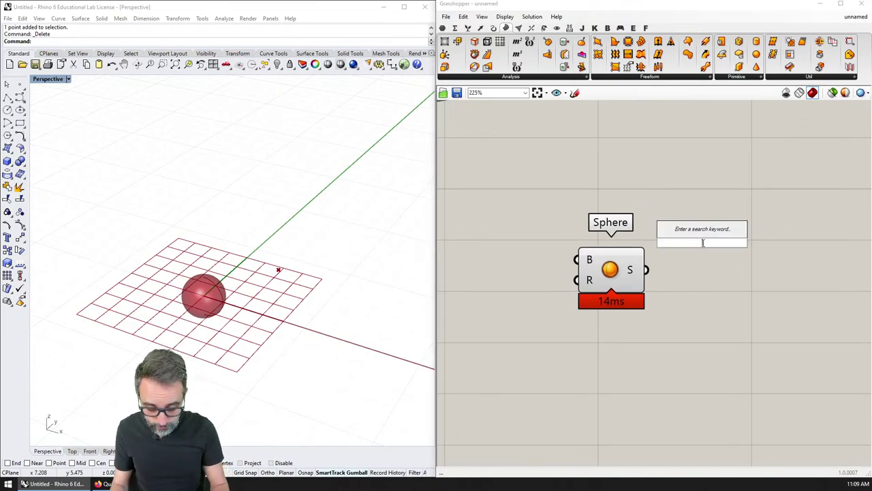
{"action": "type", "text": "panel"}
{"action": "key", "text": "Return"}
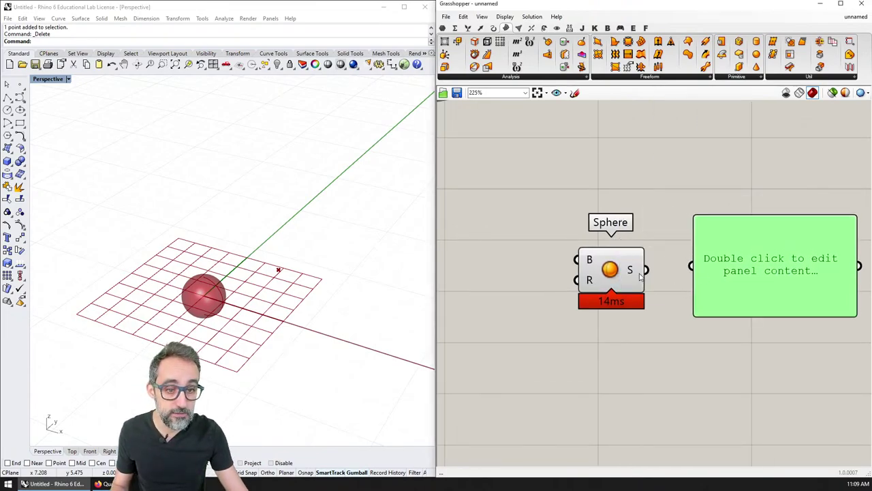
{"action": "left_click_drag", "start_coordinate": [646, 270], "coordinate": [751, 282]}
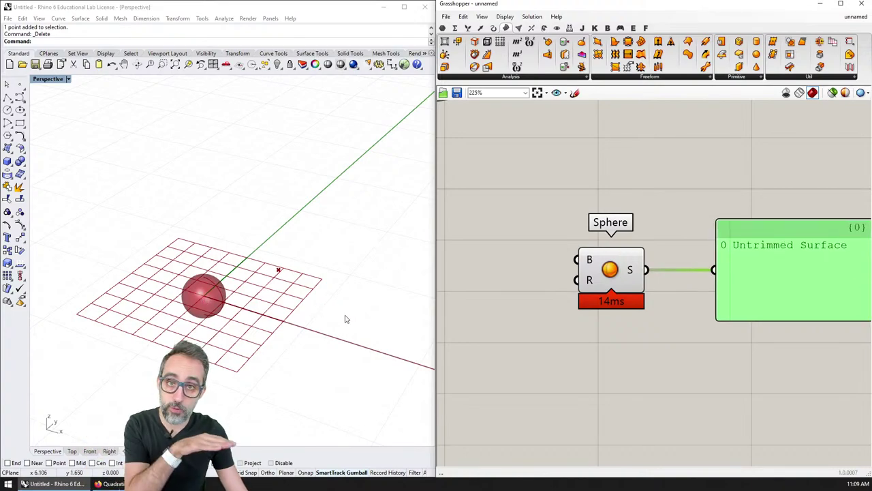
{"action": "scroll", "coordinate": [627, 302], "scroll_direction": "down", "scroll_amount": 2}
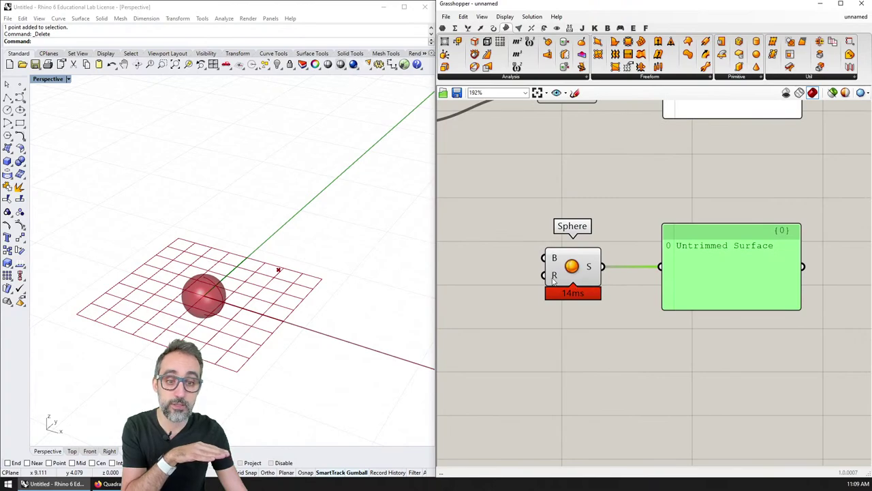
{"action": "mouse_move", "coordinate": [553, 280]}
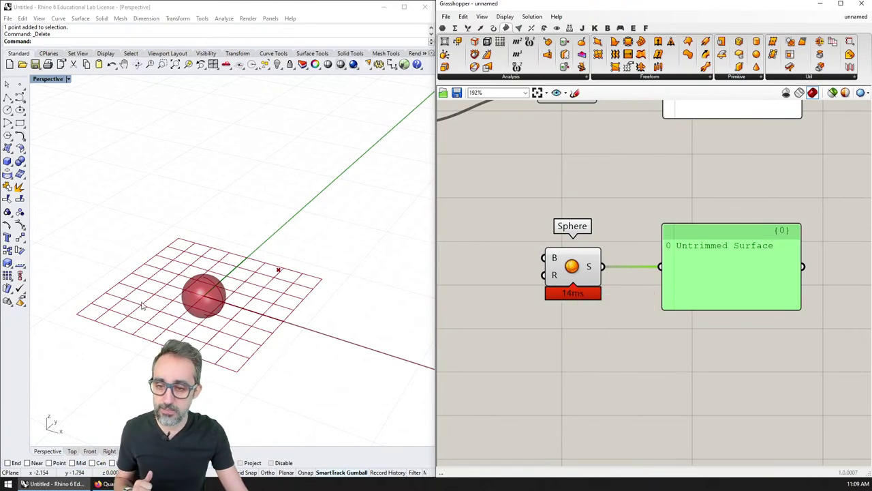
{"action": "right_click_drag", "start_coordinate": [139, 300], "coordinate": [156, 259]}
{"action": "scroll", "coordinate": [520, 271], "scroll_direction": "down", "scroll_amount": 3}
{"action": "right_click_drag", "start_coordinate": [551, 306], "coordinate": [644, 278]}
{"action": "left_click", "coordinate": [525, 193]}
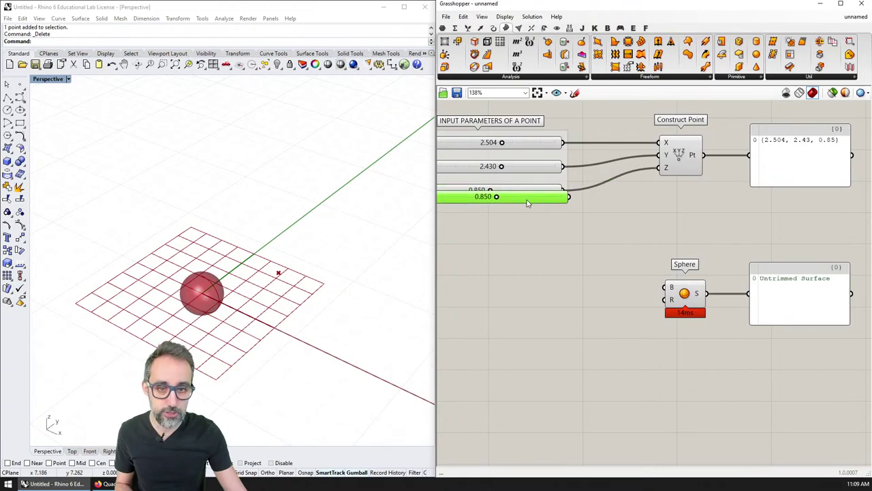
{"action": "left_click_drag", "start_coordinate": [525, 194], "coordinate": [536, 263], "text": "alt"}
{"action": "key", "text": "Delete"}
Step: Search for "slider" and add a Number Slider below the point slider group, beside the Sphere component
{"action": "scroll", "coordinate": [570, 254], "scroll_direction": "down", "scroll_amount": 1}
{"action": "right_click_drag", "start_coordinate": [570, 255], "coordinate": [587, 285]}
{"action": "right_click", "coordinate": [587, 285]}
{"action": "double_click", "coordinate": [587, 269]}
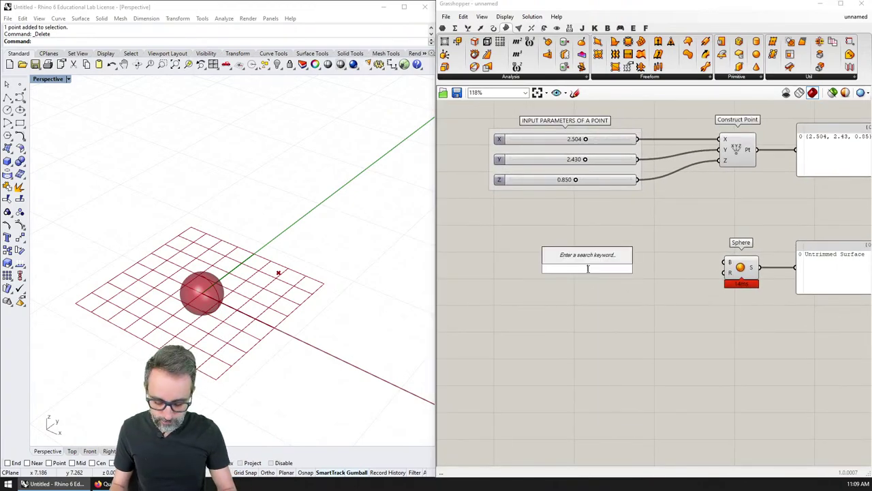
{"action": "type", "text": "slider"}
{"action": "key", "text": "Return"}
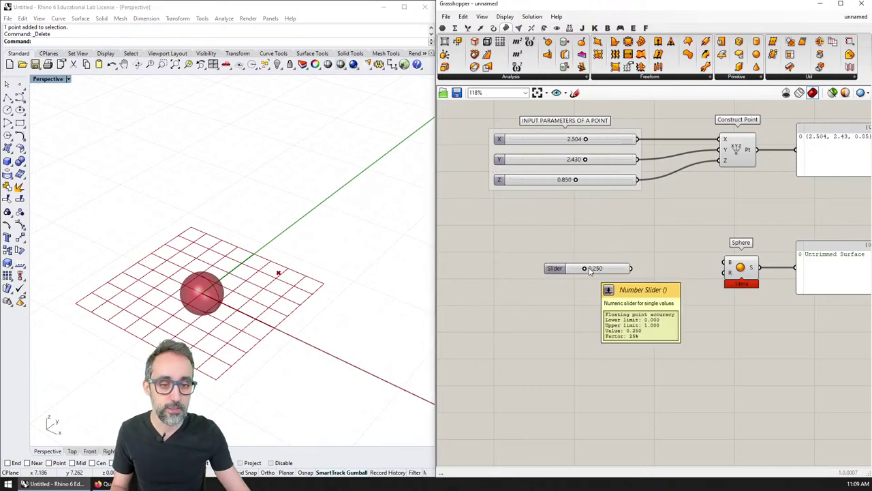
Step: Configure the new slider with a maximum of 10 and two decimal digits
{"action": "scroll", "coordinate": [590, 271], "scroll_direction": "up", "scroll_amount": 2}
{"action": "right_click", "coordinate": [609, 270]}
{"action": "left_click", "coordinate": [624, 308]}
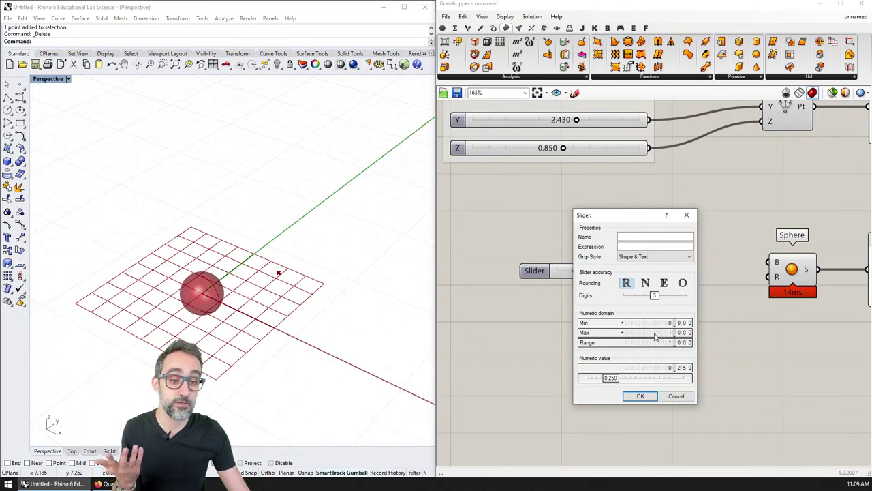
{"action": "double_click", "coordinate": [654, 333]}
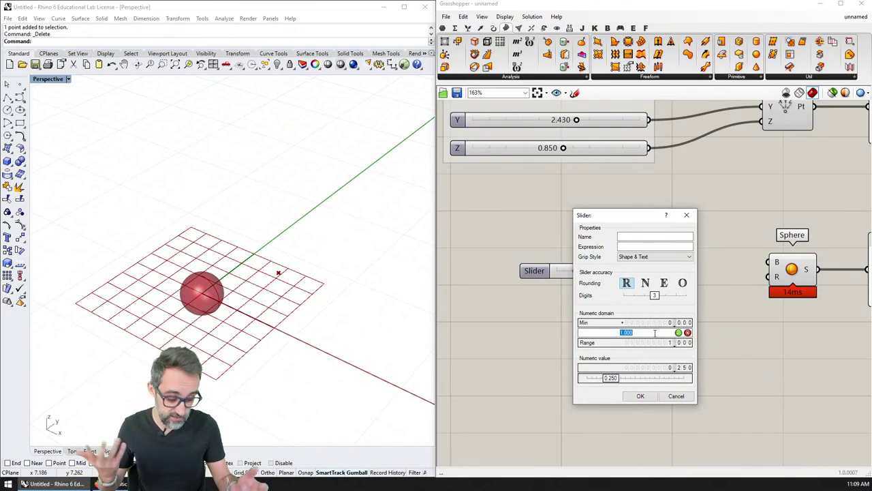
{"action": "type", "text": "10"}
{"action": "key", "text": "Return"}
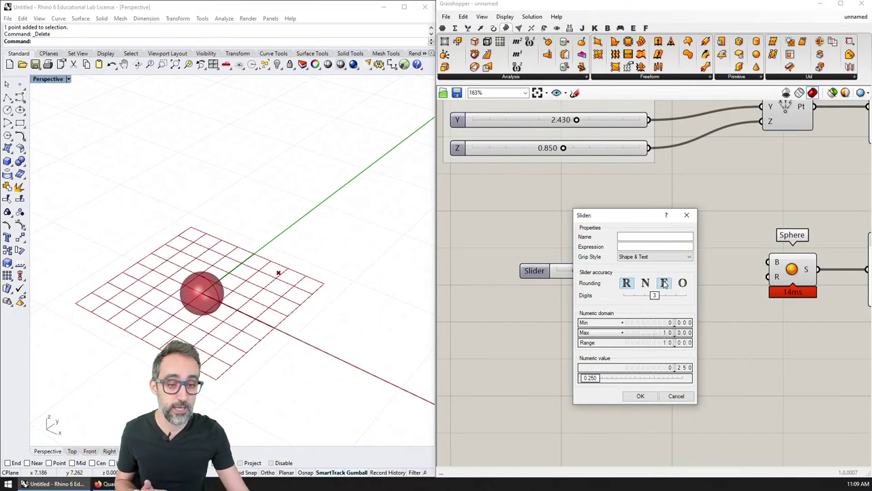
{"action": "left_click_drag", "start_coordinate": [654, 295], "coordinate": [650, 300]}
{"action": "left_click", "coordinate": [640, 396]}
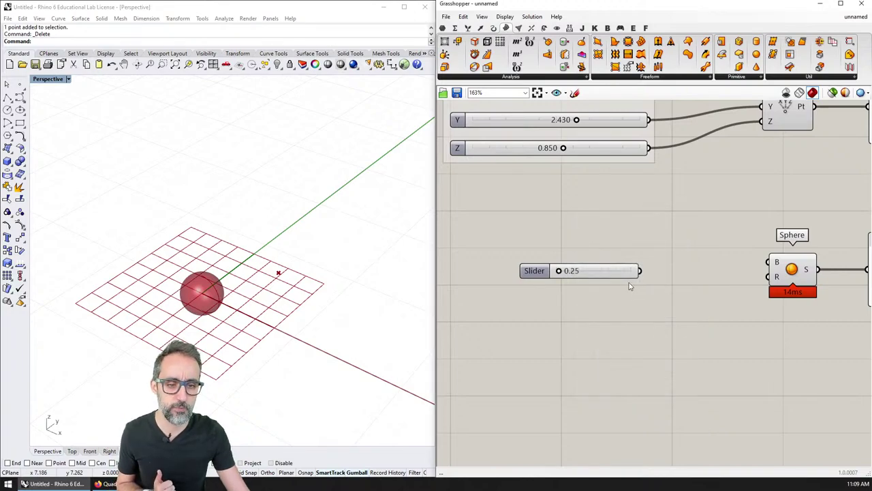
Step: Name the new slider RADIUS and connect it to the Sphere's radius input
{"action": "left_click_drag", "start_coordinate": [618, 271], "coordinate": [606, 288]}
{"action": "right_click", "coordinate": [537, 284]}
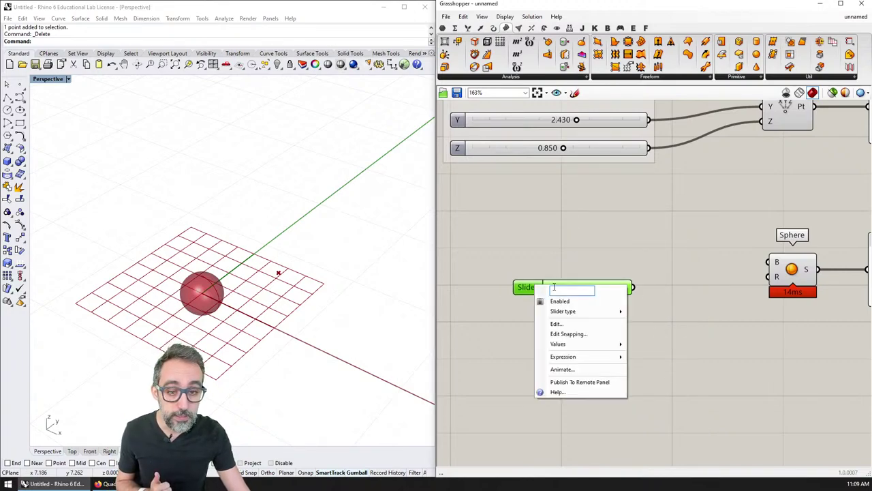
{"action": "type", "text": "RADIUS"}
{"action": "key", "text": "Return"}
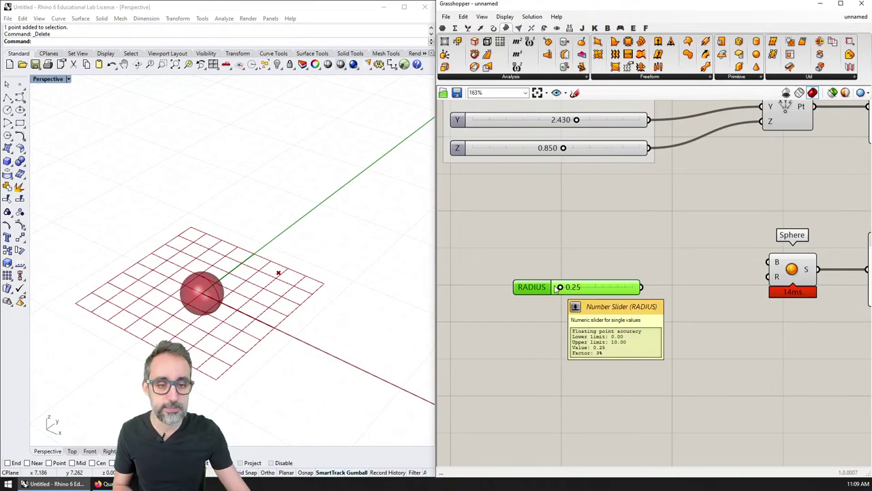
{"action": "left_click_drag", "start_coordinate": [642, 286], "coordinate": [770, 276]}
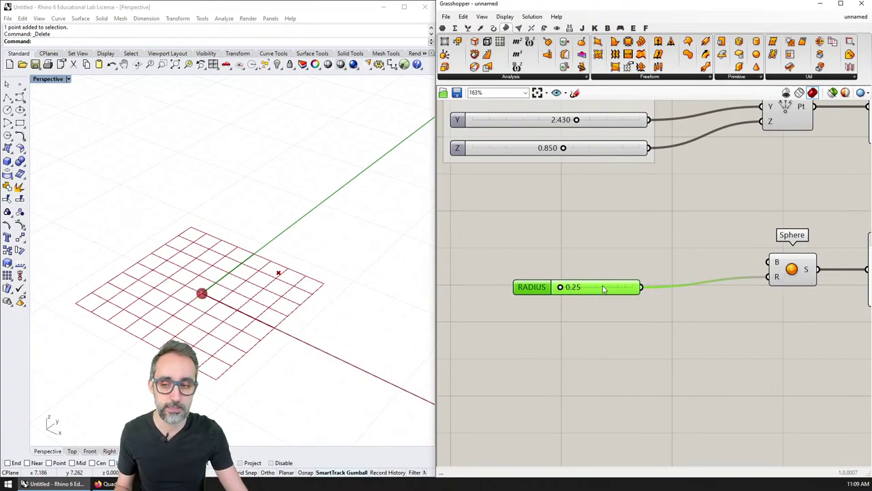
Step: Set the RADIUS slider to about 2.34 and connect the Construct Point output to the Sphere's base input
{"action": "left_click_drag", "start_coordinate": [603, 289], "coordinate": [580, 278]}
{"action": "scroll", "coordinate": [616, 313], "scroll_direction": "down", "scroll_amount": 3}
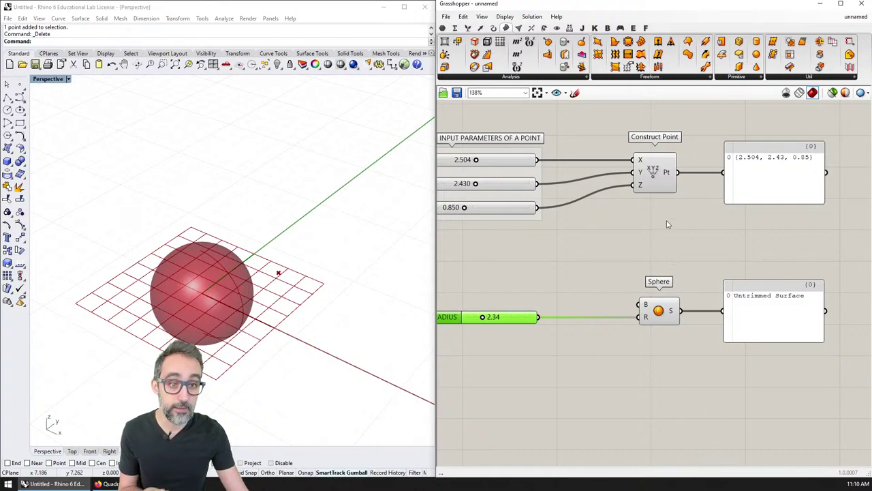
{"action": "left_click_drag", "start_coordinate": [679, 174], "coordinate": [644, 313]}
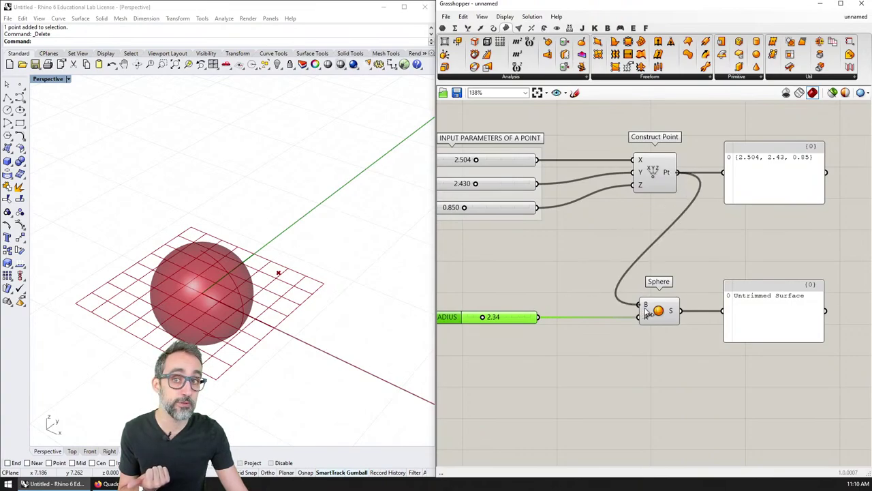
Step: Attach the point to the Sphere's base input and set the X, Y and Z sliders to about 4.685, 5.063 and 4.762
{"action": "left_click_drag", "start_coordinate": [646, 313], "coordinate": [645, 313]}
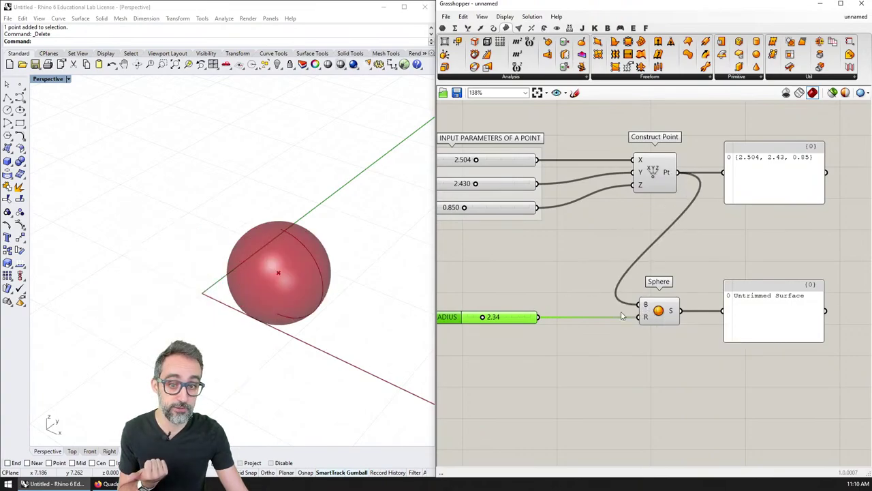
{"action": "right_click_drag", "start_coordinate": [272, 309], "coordinate": [270, 297]}
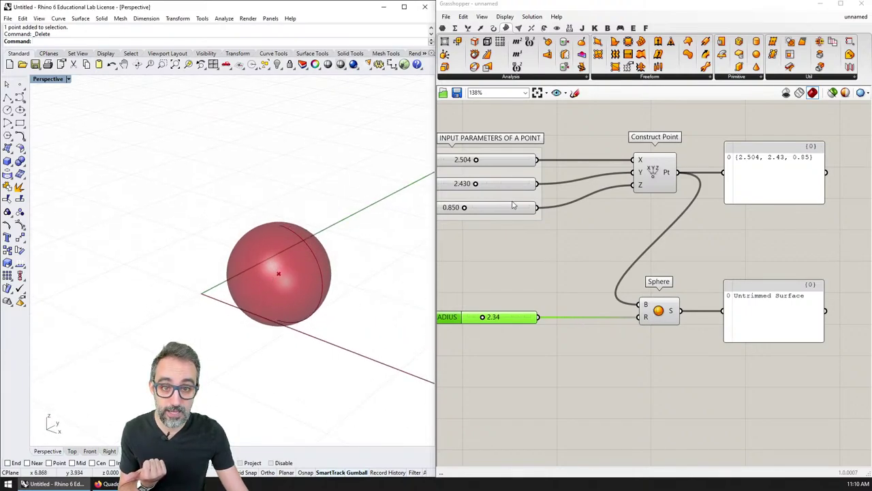
{"action": "scroll", "coordinate": [517, 207], "scroll_direction": "down", "scroll_amount": 2}
{"action": "right_click_drag", "start_coordinate": [538, 210], "coordinate": [540, 188]}
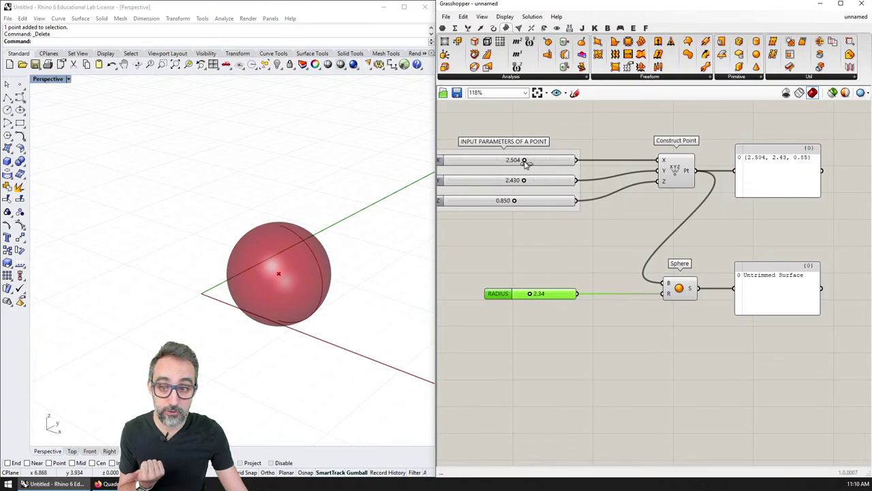
{"action": "mouse_move", "coordinate": [524, 160]}
{"action": "left_mouse_down"}
{"action": "mouse_move", "coordinate": [505, 162]}
{"action": "mouse_move", "coordinate": [523, 160]}
{"action": "left_mouse_up"}
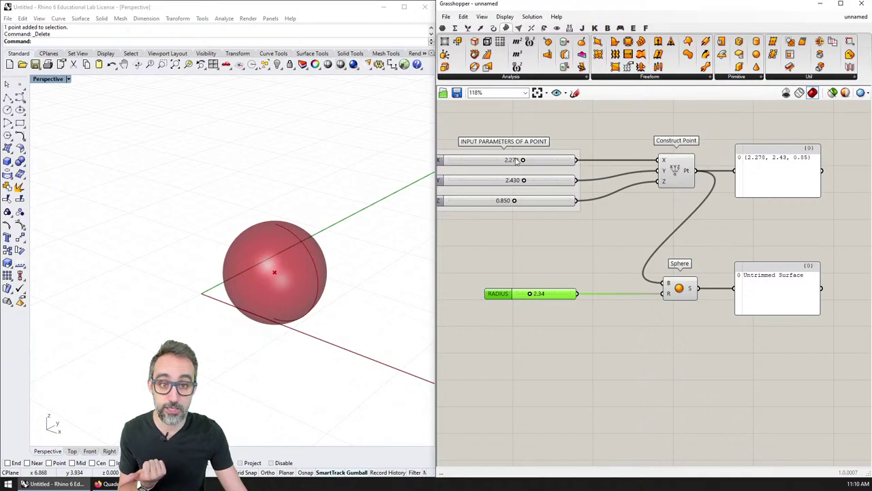
{"action": "left_click_drag", "start_coordinate": [523, 160], "coordinate": [537, 200]}
{"action": "right_click_drag", "start_coordinate": [624, 181], "coordinate": [641, 198]}
{"action": "left_click_drag", "start_coordinate": [538, 178], "coordinate": [554, 177]}
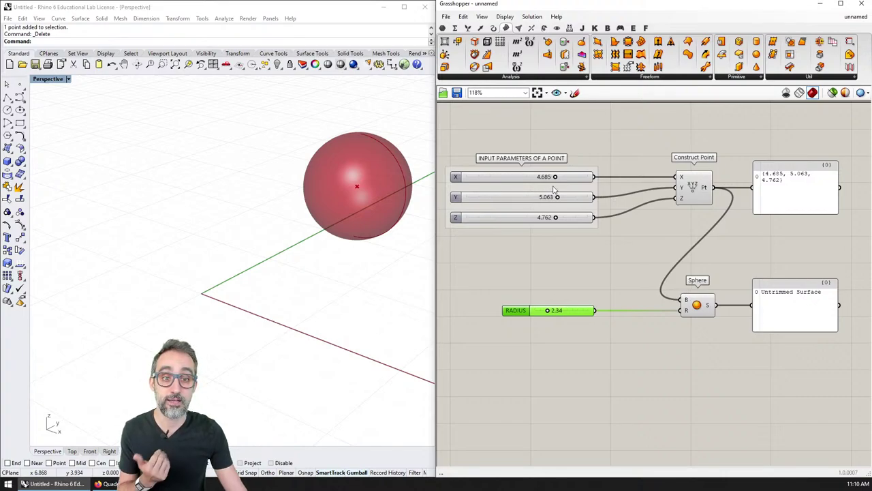
Step: Set the X, Y and Z sliders to about -2.311, -0.503 and -1.180, and shrink the sphere's RADIUS to about 0.81
{"action": "left_click_drag", "start_coordinate": [555, 177], "coordinate": [514, 177]}
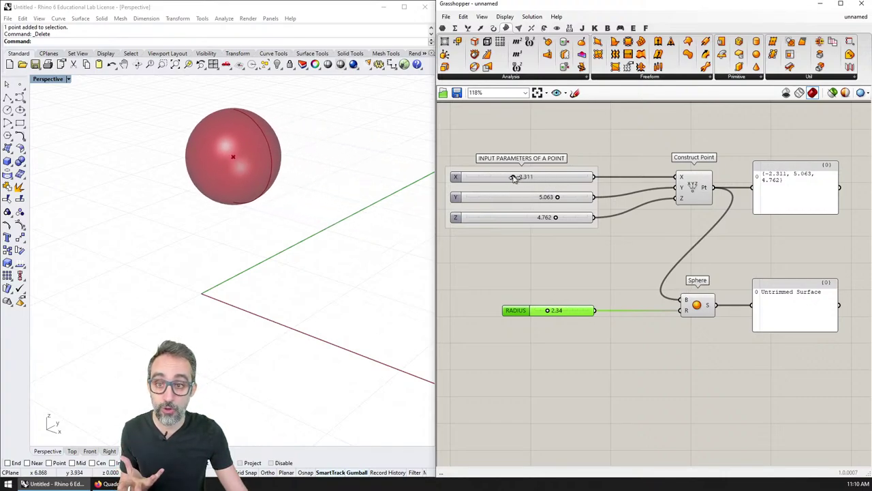
{"action": "left_click_drag", "start_coordinate": [557, 197], "coordinate": [519, 217]}
{"action": "left_click_drag", "start_coordinate": [549, 314], "coordinate": [541, 314]}
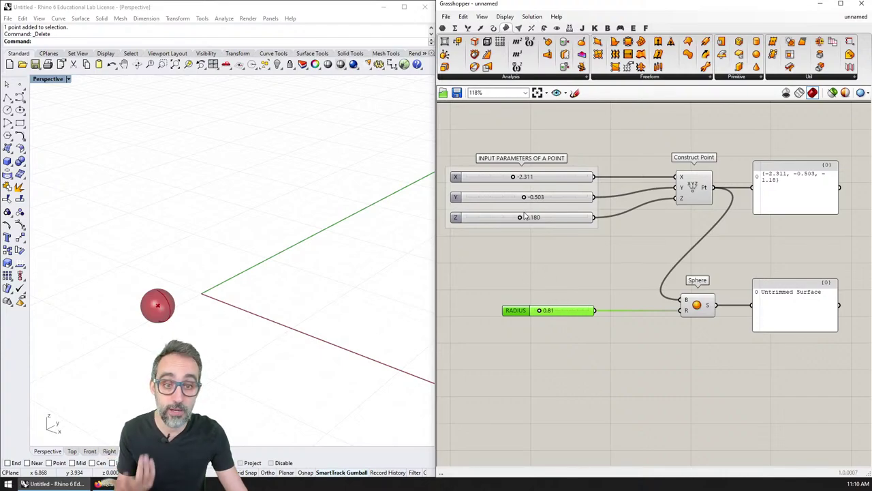
Step: Move the sphere's base point by setting the X, Y and Z sliders to about 3.684, 4.718 and 3.183
{"action": "left_click_drag", "start_coordinate": [512, 177], "coordinate": [554, 197]}
{"action": "left_click_drag", "start_coordinate": [521, 219], "coordinate": [546, 218]}
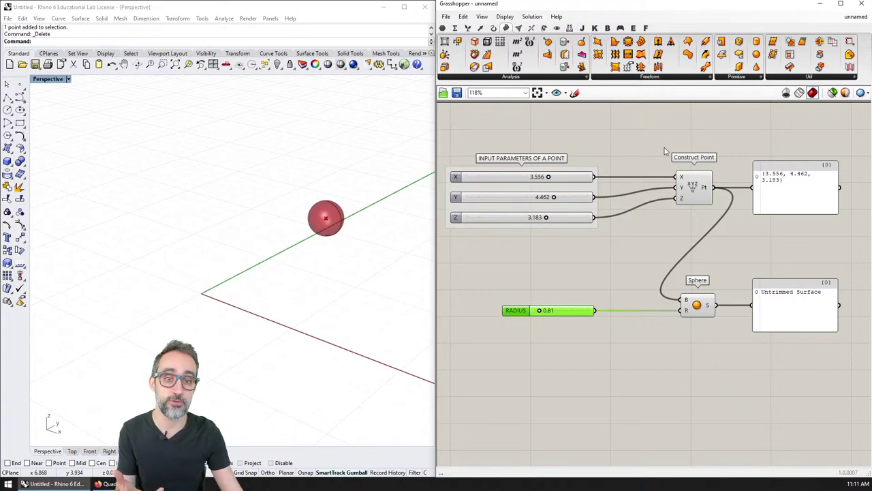
{"action": "scroll", "coordinate": [658, 190], "scroll_direction": "up", "scroll_amount": 2}
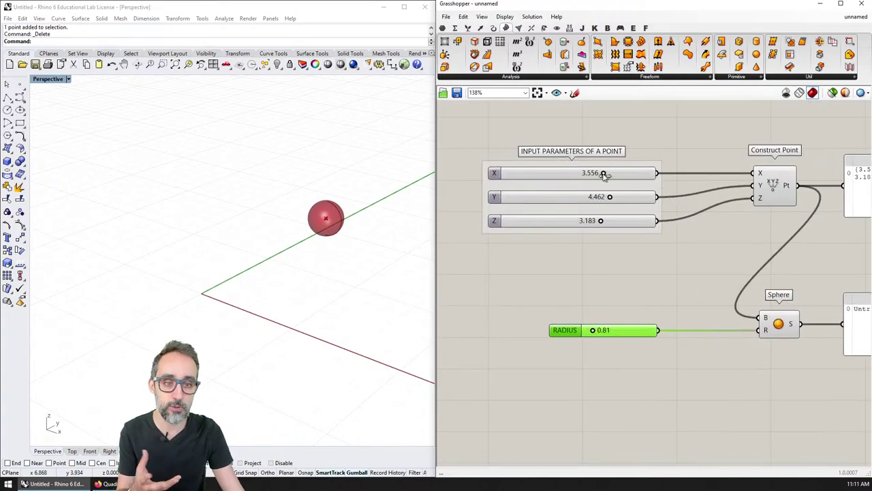
{"action": "left_click_drag", "start_coordinate": [605, 174], "coordinate": [615, 198]}
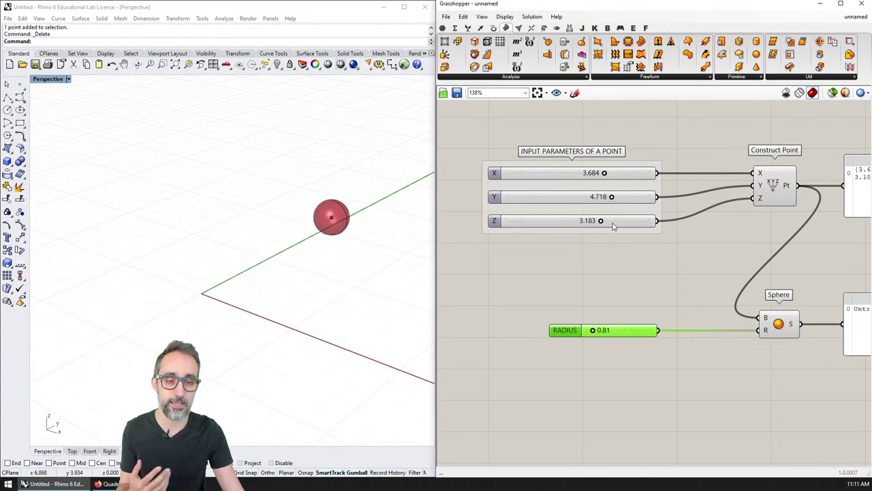
{"action": "scroll", "coordinate": [722, 263], "scroll_direction": "down", "scroll_amount": 2}
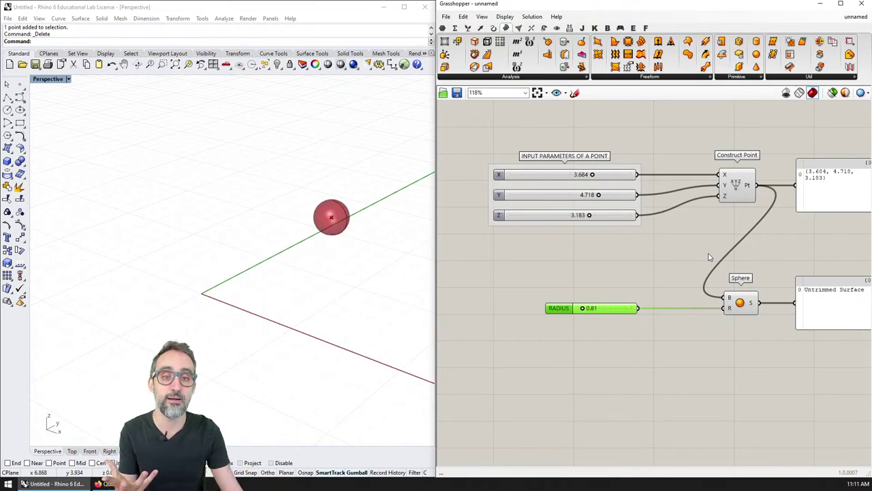
Step: Widen the RADIUS slider to about the width of the point sliders and set it to about 1.94
{"action": "scroll", "coordinate": [709, 257], "scroll_direction": "up", "scroll_amount": 2}
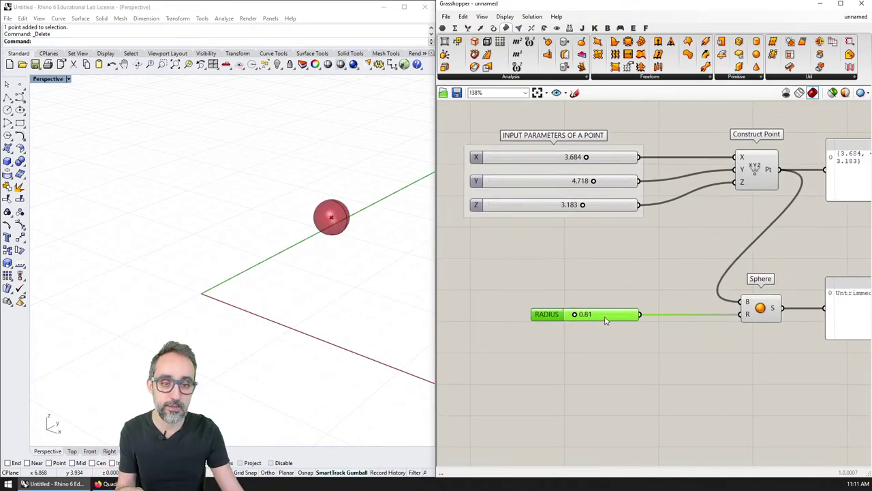
{"action": "left_click_drag", "start_coordinate": [605, 320], "coordinate": [638, 310]}
{"action": "mouse_move", "coordinate": [529, 319]}
{"action": "left_mouse_down"}
{"action": "mouse_move", "coordinate": [561, 316]}
{"action": "mouse_move", "coordinate": [539, 318]}
{"action": "left_mouse_up"}
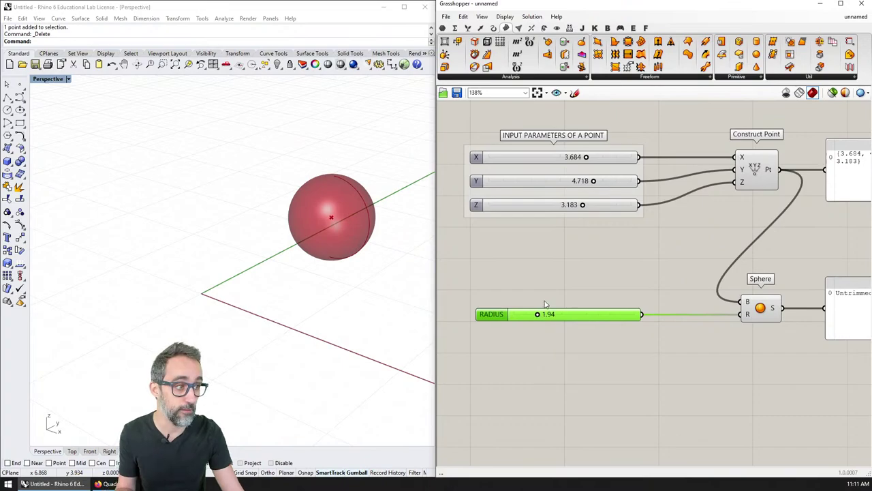
{"action": "scroll", "coordinate": [595, 281], "scroll_direction": "down", "scroll_amount": 2}
{"action": "right_click_drag", "start_coordinate": [600, 256], "coordinate": [632, 242]}
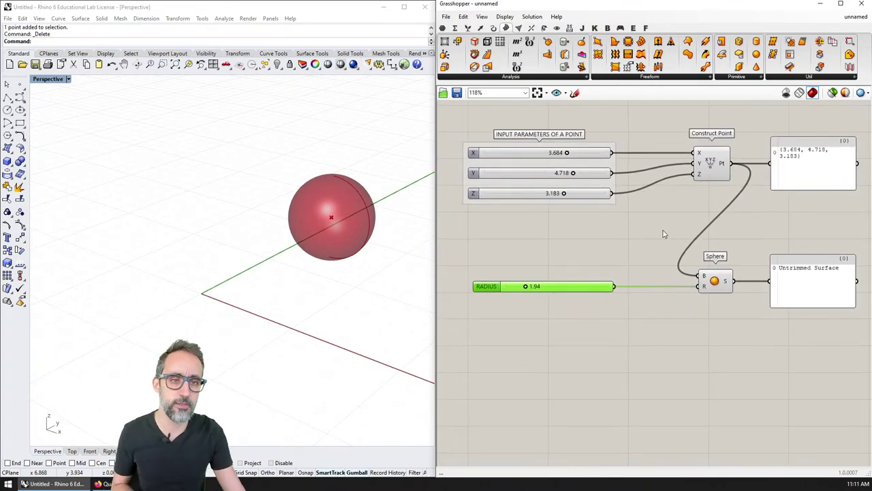
Step: Add a primitive Cone component below the Sphere component and examine its radius and length inputs
{"action": "left_click", "coordinate": [740, 77]}
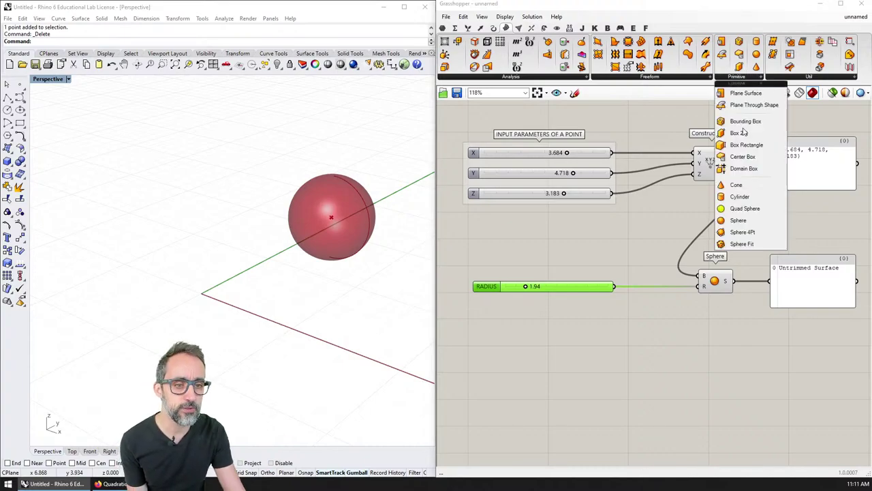
{"action": "left_click_drag", "start_coordinate": [736, 185], "coordinate": [722, 390]}
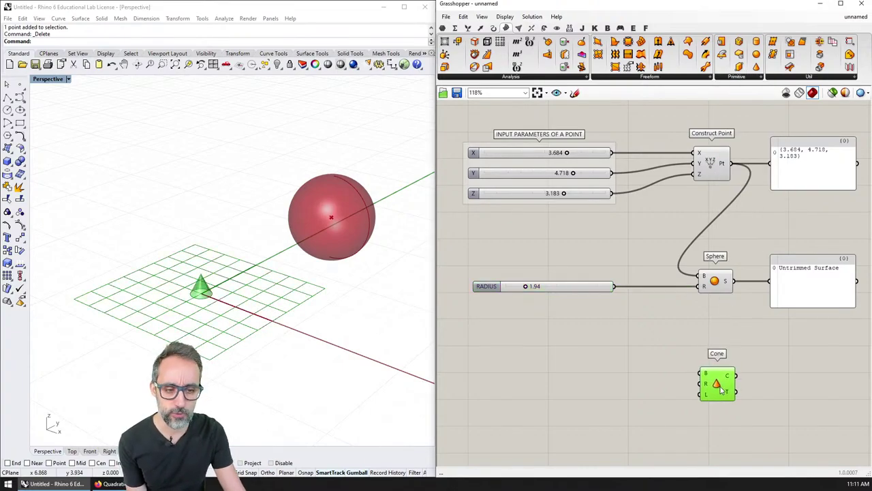
{"action": "right_click_drag", "start_coordinate": [722, 390], "coordinate": [708, 337]}
{"action": "scroll", "coordinate": [681, 368], "scroll_direction": "up", "scroll_amount": 3}
{"action": "mouse_move", "coordinate": [705, 289]}
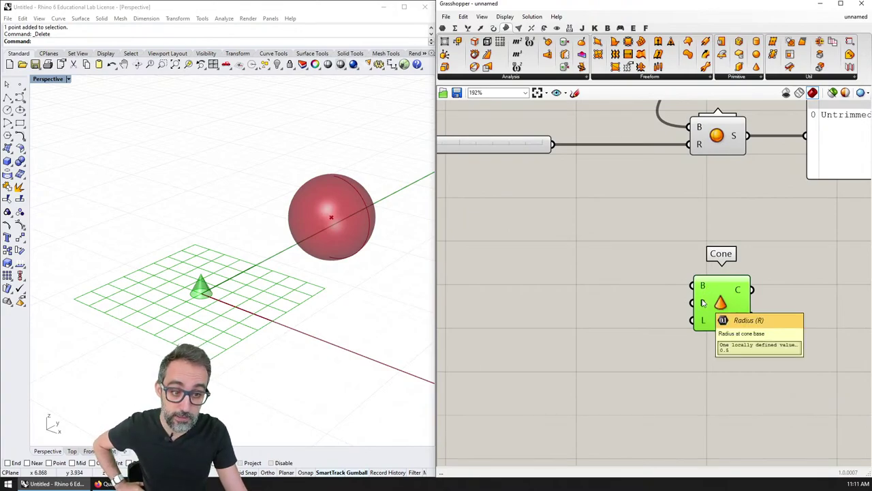
{"action": "mouse_move", "coordinate": [703, 321]}
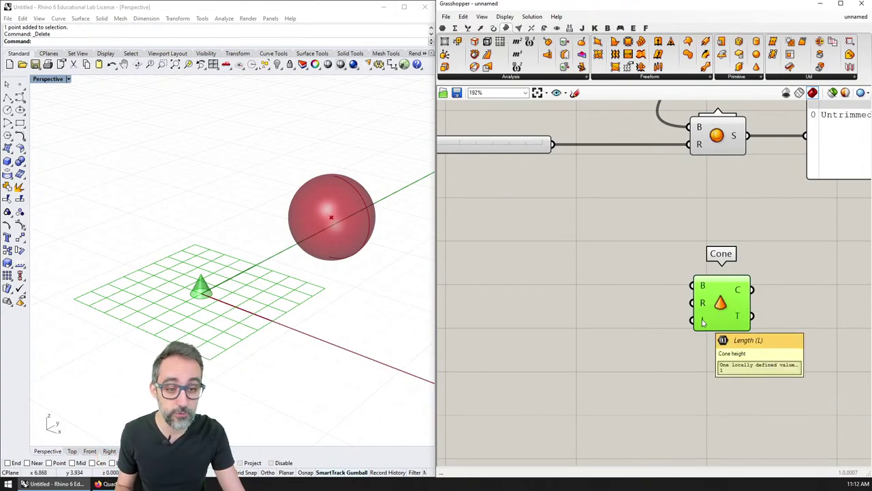
{"action": "scroll", "coordinate": [687, 240], "scroll_direction": "down", "scroll_amount": 5}
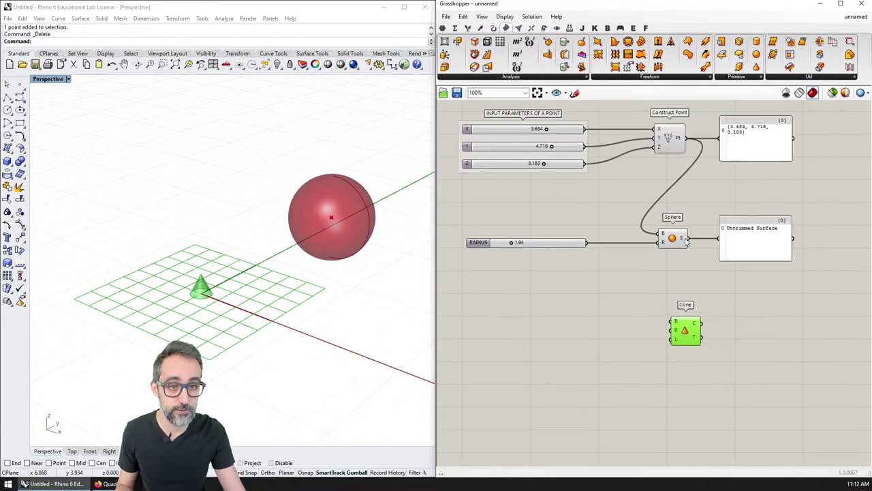
Step: Move the RADIUS slider, the Sphere component and its panel up together, just below the point sliders and Construct Point
{"action": "left_click_drag", "start_coordinate": [697, 107], "coordinate": [455, 194]}
{"action": "left_click", "coordinate": [569, 231]}
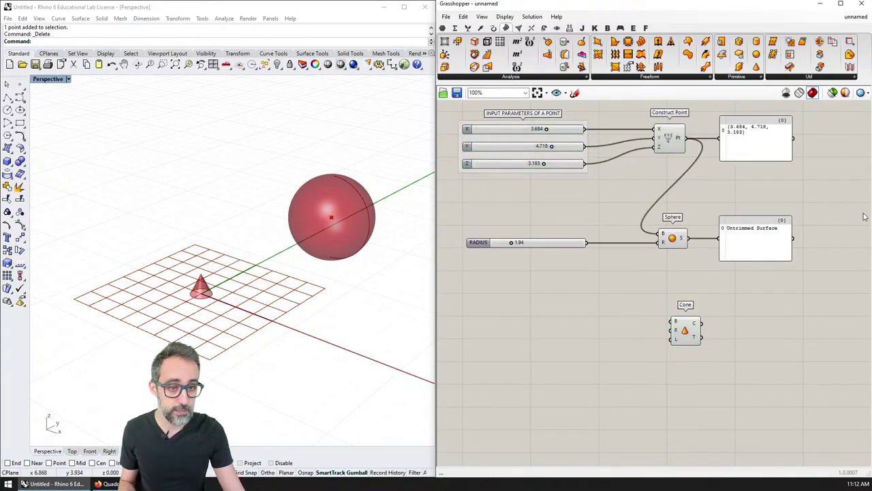
{"action": "left_click_drag", "start_coordinate": [845, 203], "coordinate": [543, 264]}
{"action": "left_click_drag", "start_coordinate": [759, 253], "coordinate": [802, 181]}
{"action": "left_click", "coordinate": [759, 198]}
{"action": "key", "text": "ctrl+z"}
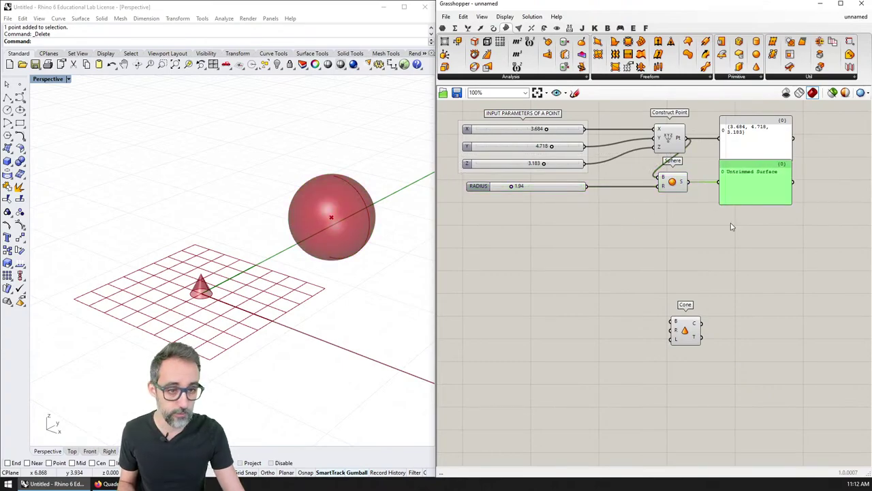
{"action": "key", "text": "ctrl+z"}
{"action": "left_click_drag", "start_coordinate": [773, 269], "coordinate": [567, 198]}
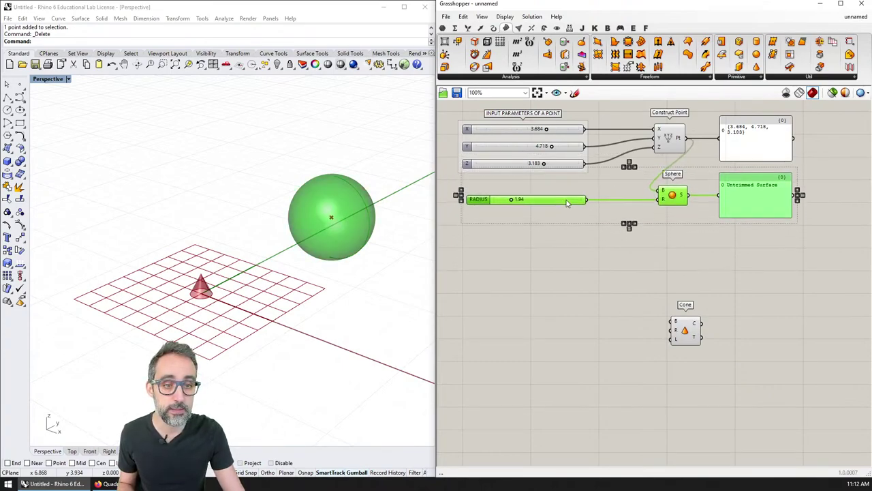
{"action": "left_click", "coordinate": [571, 216]}
Step: Add the RADIUS slider to the existing INPUT PARAMETERS OF A POINT group
{"action": "right_click_drag", "start_coordinate": [572, 216], "coordinate": [611, 285]}
{"action": "scroll", "coordinate": [593, 273], "scroll_direction": "up", "scroll_amount": 3}
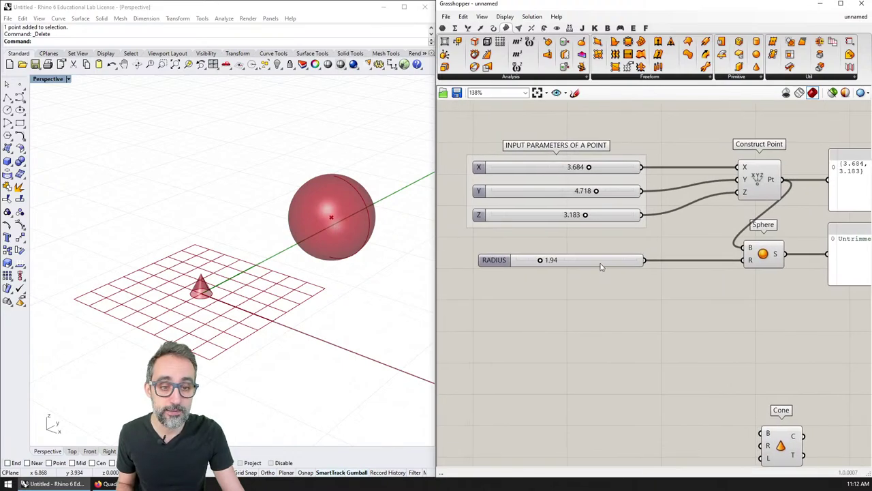
{"action": "right_click", "coordinate": [597, 262]}
{"action": "scroll", "coordinate": [623, 247], "scroll_direction": "down", "scroll_amount": 2}
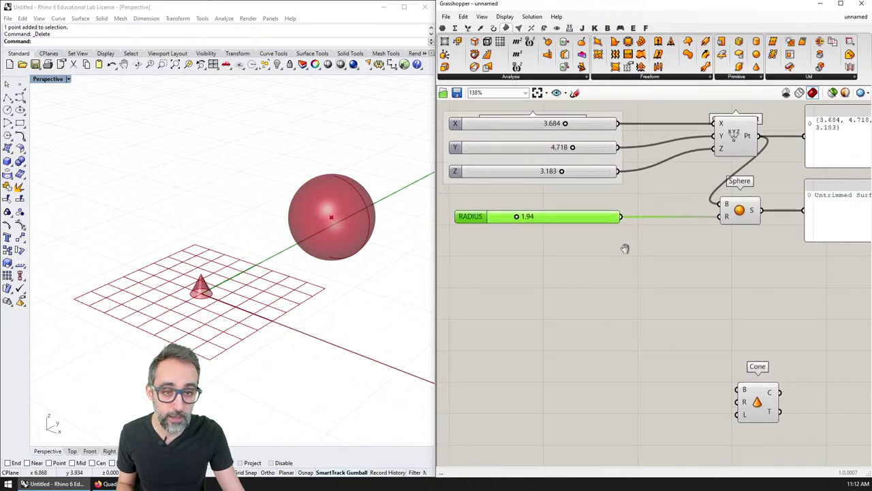
{"action": "scroll", "coordinate": [630, 254], "scroll_direction": "up", "scroll_amount": 2}
{"action": "right_click", "coordinate": [611, 216]}
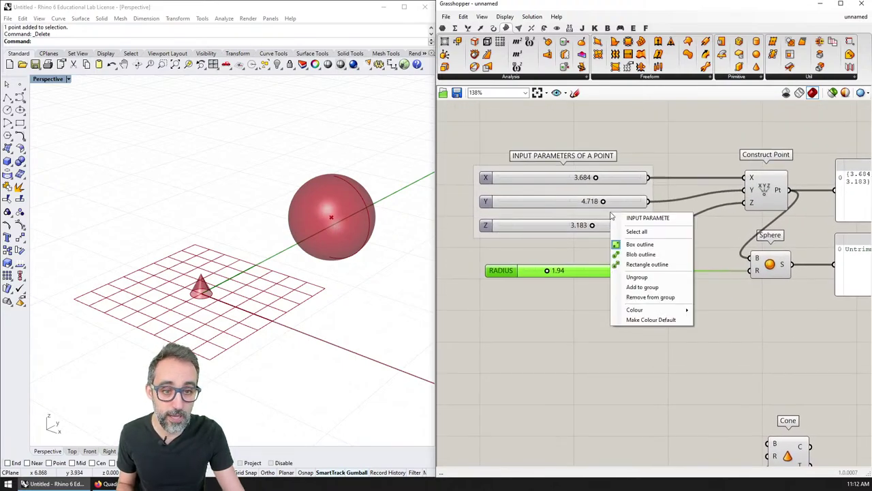
{"action": "left_click", "coordinate": [634, 287]}
{"action": "left_click", "coordinate": [606, 302]}
{"action": "scroll", "coordinate": [609, 288], "scroll_direction": "down", "scroll_amount": 2}
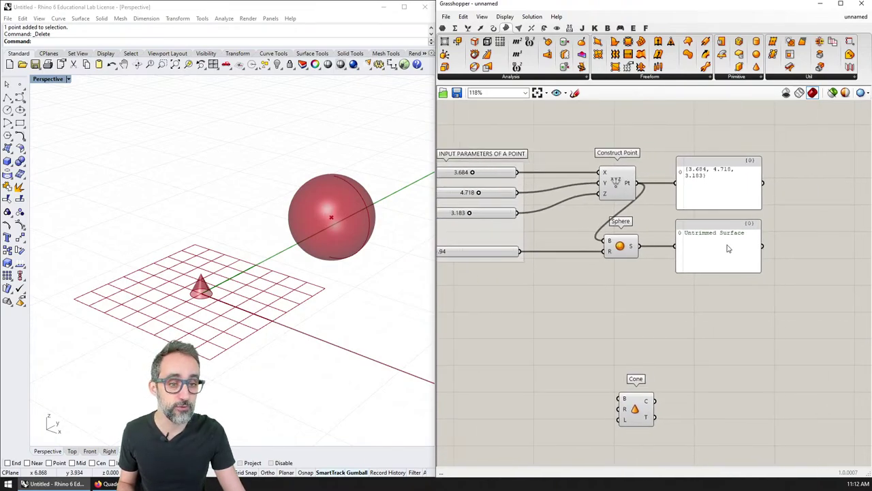
Step: Shift the Sphere component and its output panel further right, away from the Construct Point component
{"action": "left_click_drag", "start_coordinate": [723, 249], "coordinate": [784, 249]}
{"action": "left_click", "coordinate": [620, 247], "text": "shift"}
{"action": "left_click_drag", "start_coordinate": [620, 247], "coordinate": [662, 249]}
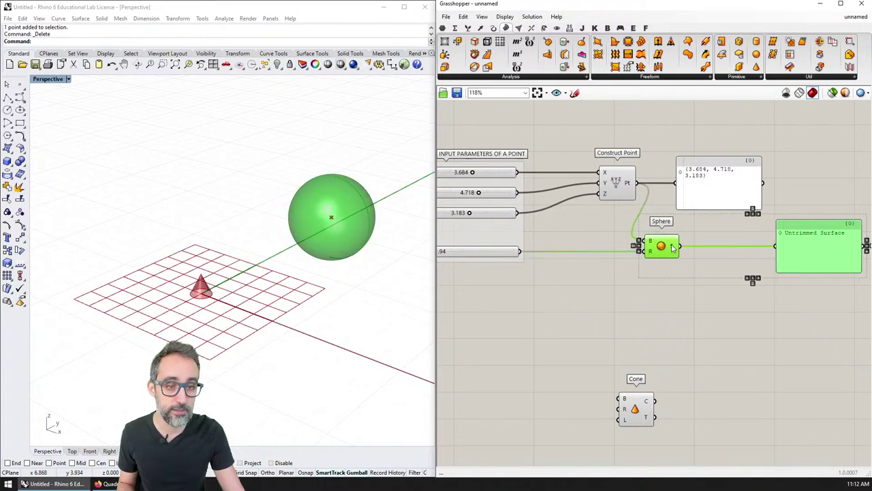
{"action": "left_click", "coordinate": [671, 281]}
Step: Group the Construct Point and Sphere components together with their two output panels
{"action": "right_click_drag", "start_coordinate": [694, 286], "coordinate": [705, 288]}
{"action": "scroll", "coordinate": [705, 288], "scroll_direction": "down", "scroll_amount": 2}
{"action": "left_click_drag", "start_coordinate": [813, 298], "coordinate": [627, 181]}
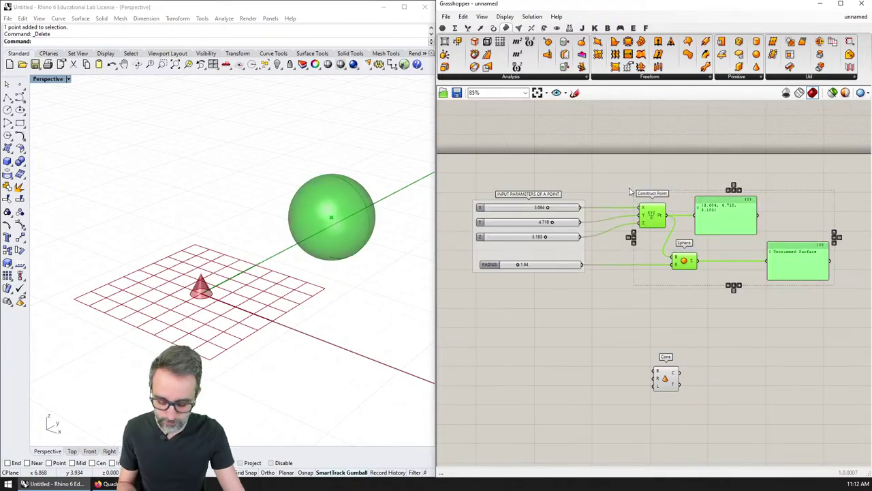
{"action": "key", "text": "ctrl+g"}
{"action": "left_click", "coordinate": [708, 336]}
{"action": "right_click_drag", "start_coordinate": [707, 335], "coordinate": [696, 292]}
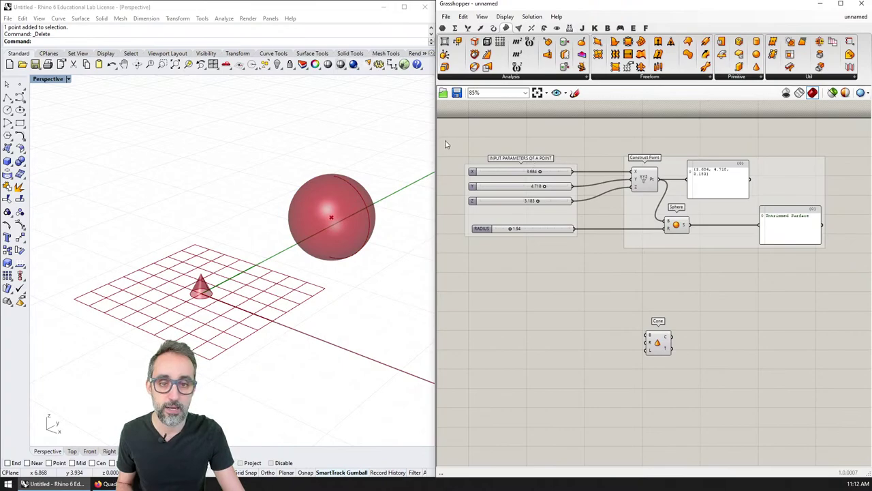
Step: Duplicate the input slider group and Construct Point below the originals, and place the Cone component beside the copied Construct Point
{"action": "left_click_drag", "start_coordinate": [445, 140], "coordinate": [669, 283]}
{"action": "left_click_drag", "start_coordinate": [649, 182], "coordinate": [650, 311], "text": "alt"}
{"action": "left_click", "coordinate": [681, 346]}
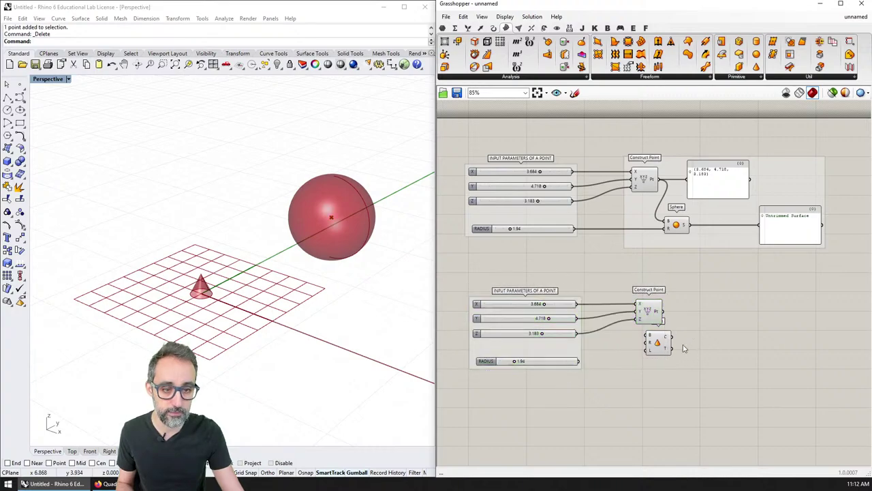
{"action": "left_click_drag", "start_coordinate": [660, 344], "coordinate": [712, 315]}
Step: Connect the copied Construct Point to the Cone's base input and the copied RADIUS slider to its radius input, nudging that slider up
{"action": "scroll", "coordinate": [678, 319], "scroll_direction": "up", "scroll_amount": 4}
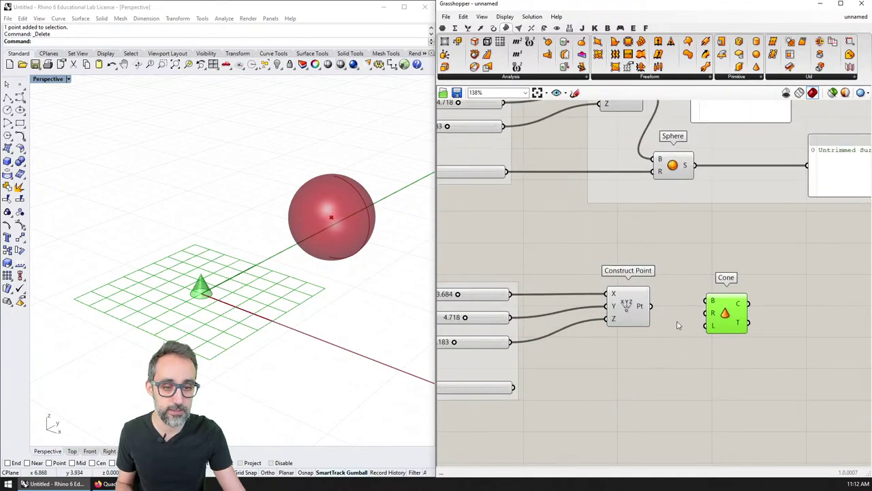
{"action": "left_click_drag", "start_coordinate": [660, 307], "coordinate": [712, 298]}
{"action": "scroll", "coordinate": [699, 322], "scroll_direction": "down", "scroll_amount": 2}
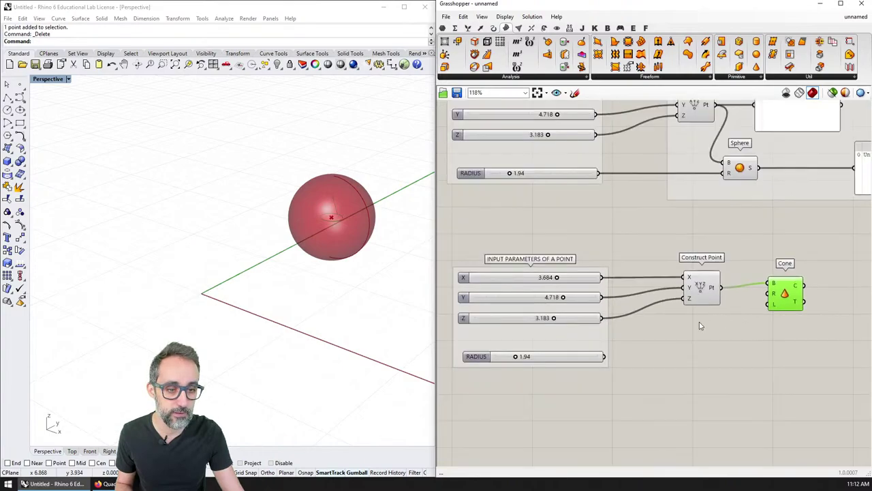
{"action": "left_click_drag", "start_coordinate": [652, 347], "coordinate": [811, 284]}
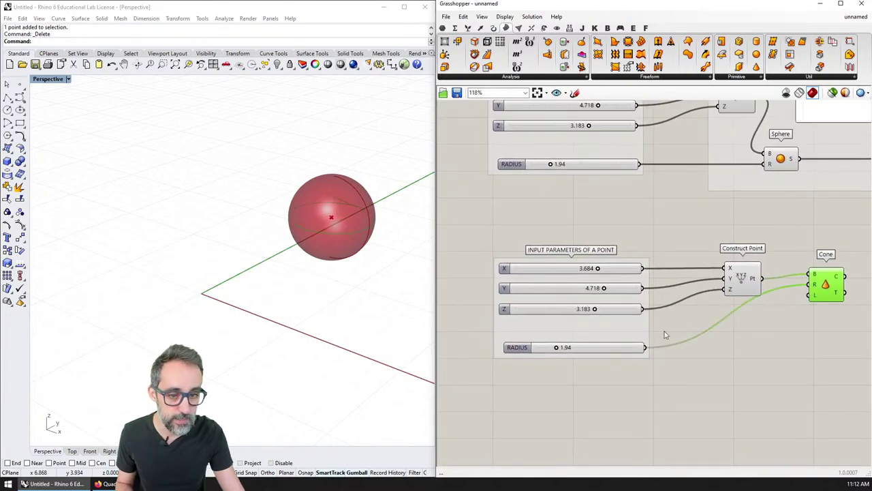
{"action": "left_click_drag", "start_coordinate": [617, 349], "coordinate": [617, 341]}
Step: Set the cone's X, Y and Z sliders to about -1.281, 1.935 and 1.002, and duplicate its RADIUS slider directly below
{"action": "left_click_drag", "start_coordinate": [597, 268], "coordinate": [581, 308]}
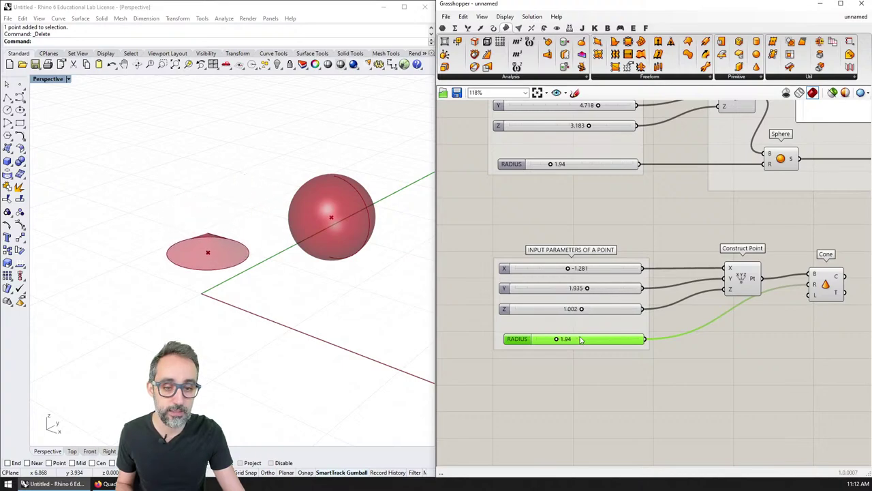
{"action": "left_click_drag", "start_coordinate": [581, 344], "coordinate": [557, 363], "text": "alt"}
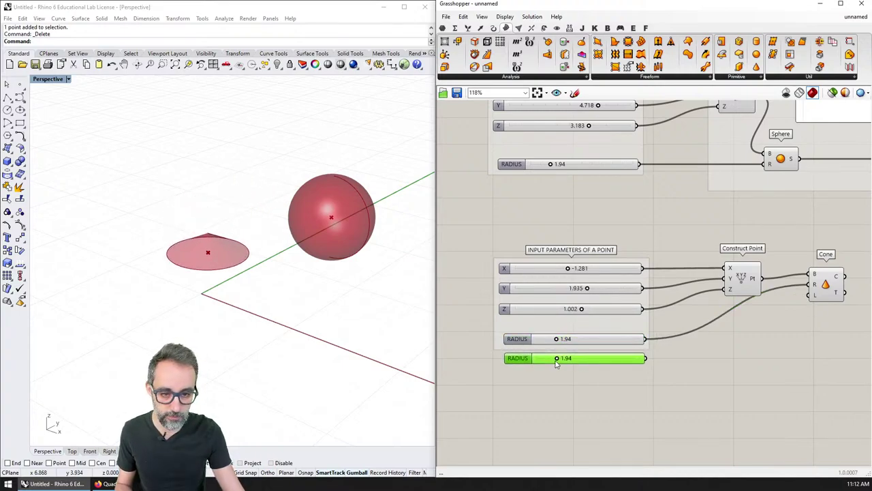
Step: Rename the duplicated radius slider below the cone's sliders as LENGTH and connect it to the Cone's length input
{"action": "right_click", "coordinate": [554, 364]}
{"action": "double_click", "coordinate": [553, 366]}
{"action": "type", "text": "LENGTH"}
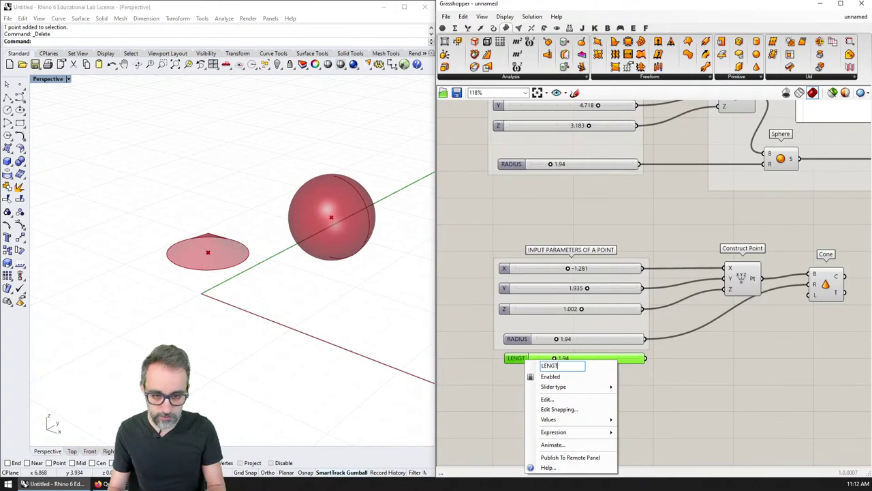
{"action": "key", "text": "Return"}
{"action": "left_click_drag", "start_coordinate": [645, 358], "coordinate": [807, 297]}
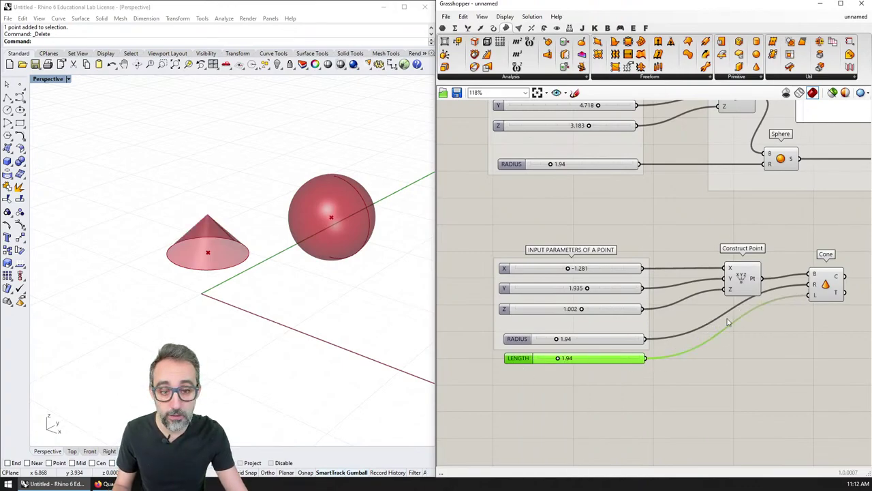
Step: Add the cone's RADIUS and LENGTH sliders to its INPUT PARAMETERS OF A POINT group
{"action": "left_click_drag", "start_coordinate": [577, 380], "coordinate": [586, 359]}
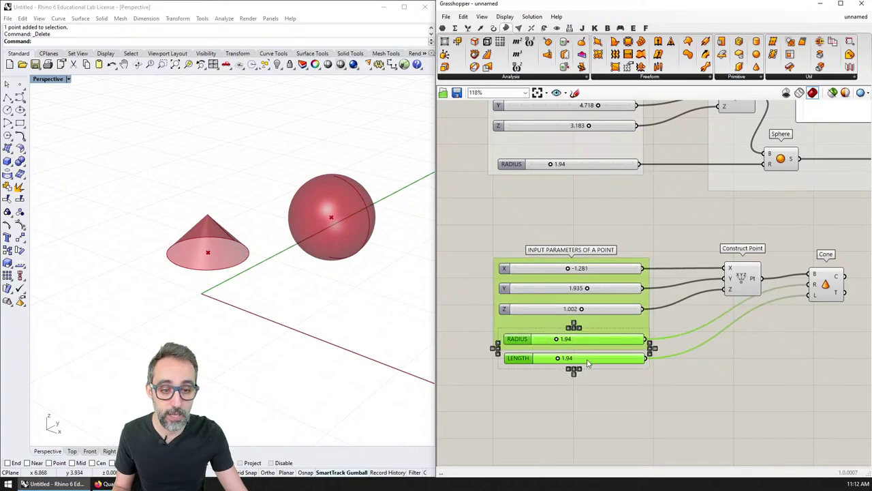
{"action": "right_click", "coordinate": [587, 363]}
{"action": "right_click", "coordinate": [588, 332]}
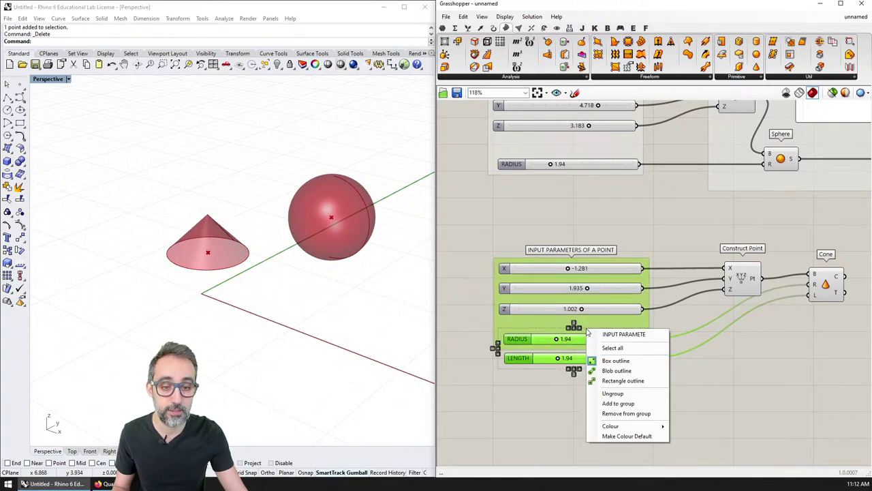
{"action": "left_click", "coordinate": [618, 404]}
Step: Set the cone's X, Y and Z sliders to about -3.538, 1.860 and 1.077, its RADIUS to 1.01 and its LENGTH to 3.87
{"action": "right_click_drag", "start_coordinate": [678, 399], "coordinate": [674, 318]}
{"action": "left_click_drag", "start_coordinate": [543, 213], "coordinate": [526, 213]}
{"action": "right_click_drag", "start_coordinate": [711, 220], "coordinate": [694, 296]}
{"action": "left_click", "coordinate": [690, 112]}
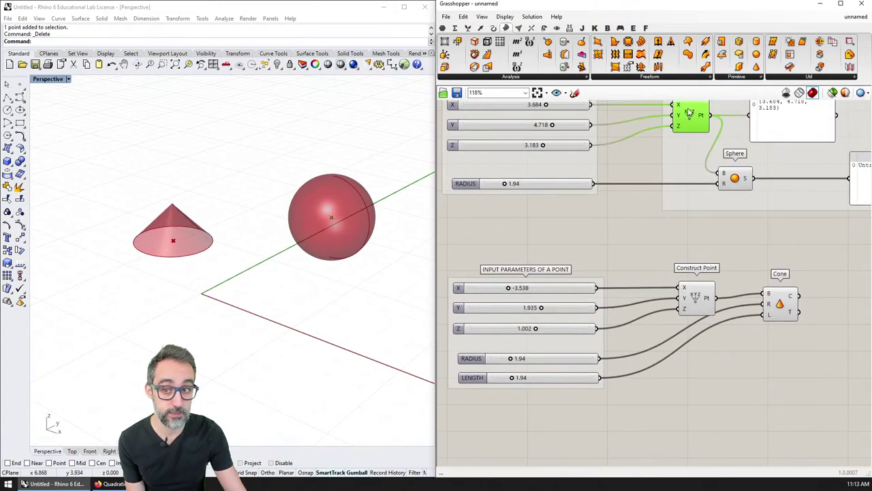
{"action": "left_click", "coordinate": [707, 288]}
{"action": "right_click_drag", "start_coordinate": [629, 325], "coordinate": [691, 262]}
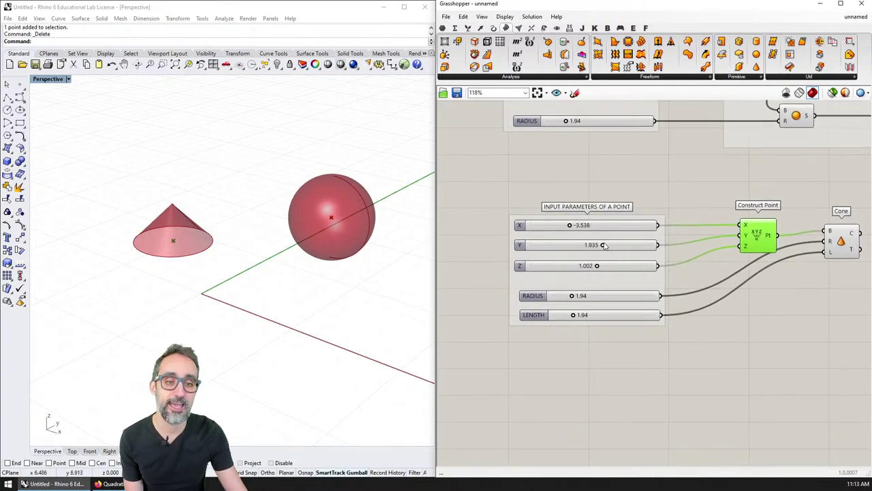
{"action": "left_click_drag", "start_coordinate": [604, 246], "coordinate": [597, 266]}
{"action": "left_click_drag", "start_coordinate": [574, 295], "coordinate": [596, 323]}
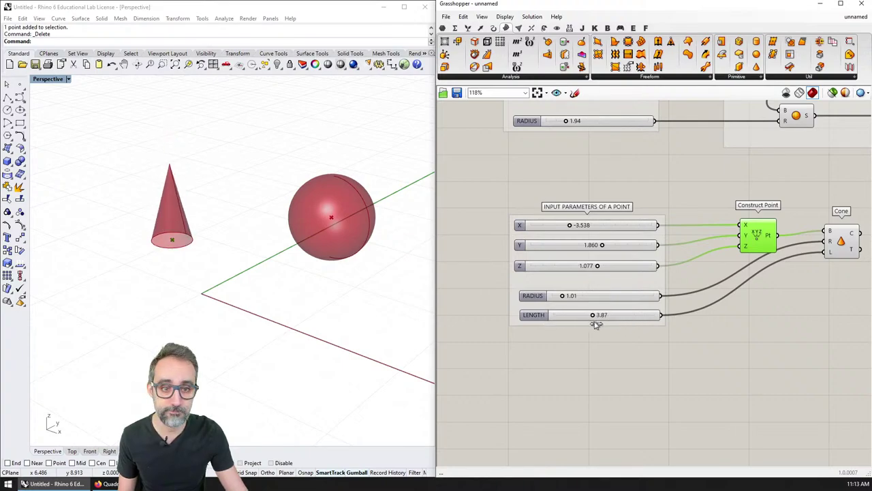
Step: Align the Cone component with its Construct Point and group the two components together
{"action": "scroll", "coordinate": [590, 333], "scroll_direction": "down", "scroll_amount": 3}
{"action": "right_click_drag", "start_coordinate": [658, 359], "coordinate": [668, 352]}
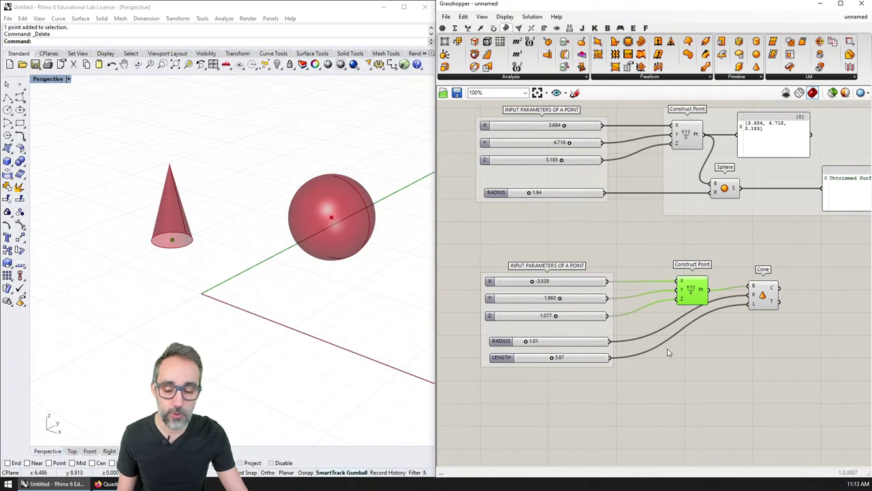
{"action": "left_click_drag", "start_coordinate": [774, 297], "coordinate": [774, 301]}
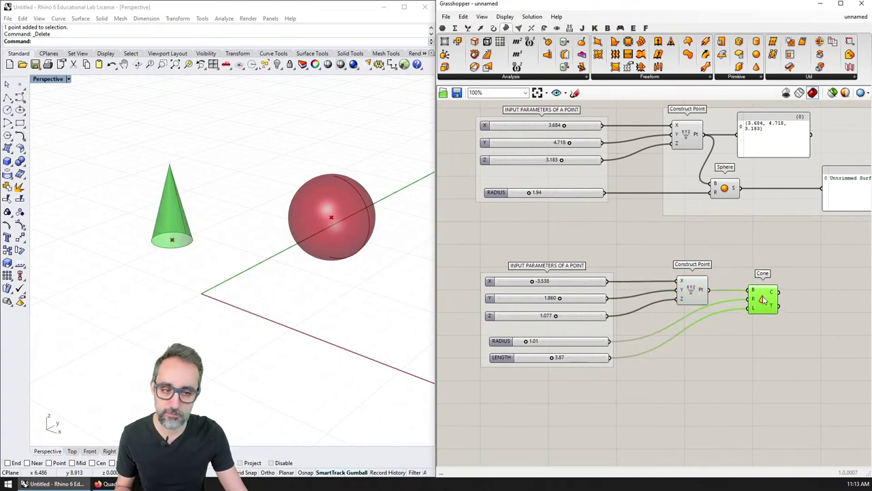
{"action": "left_click", "coordinate": [745, 354]}
{"action": "left_click_drag", "start_coordinate": [823, 349], "coordinate": [674, 268]}
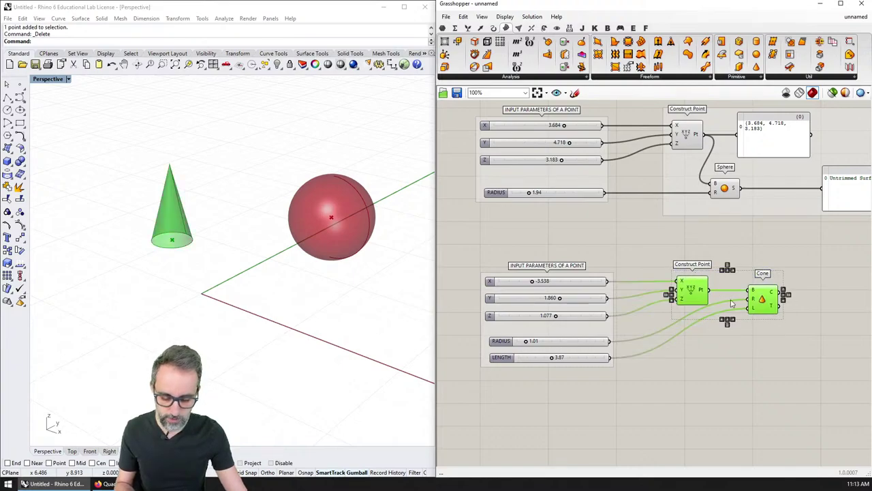
{"action": "right_click", "coordinate": [741, 331]}
Step: Add a Cylinder primitive component below the cone's group
{"action": "left_click", "coordinate": [736, 77]}
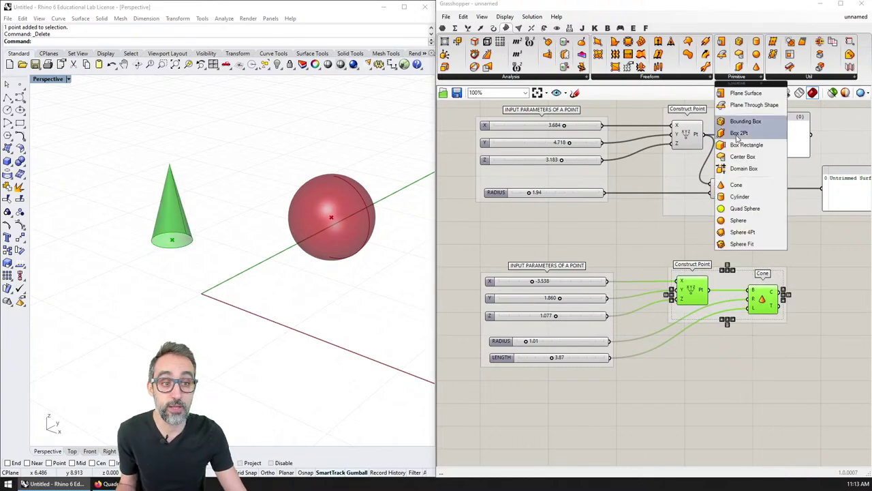
{"action": "left_click", "coordinate": [746, 194]}
{"action": "left_click", "coordinate": [712, 334]}
{"action": "right_click_drag", "start_coordinate": [712, 333], "coordinate": [712, 251]}
{"action": "left_click_drag", "start_coordinate": [712, 250], "coordinate": [696, 319]}
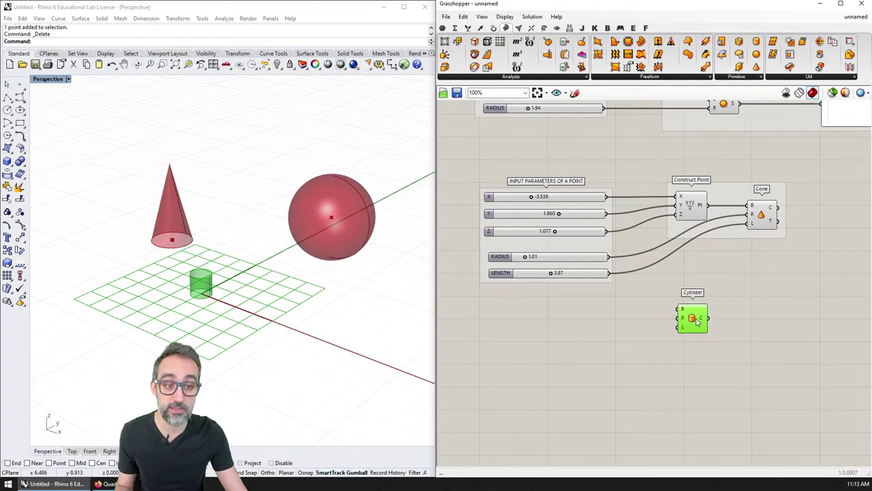
Step: Duplicate the cone's slider group and Construct Point below the originals, leaving the Cylinder component beside the copied Construct Point
{"action": "left_click", "coordinate": [657, 316]}
{"action": "left_click_drag", "start_coordinate": [630, 307], "coordinate": [471, 164]}
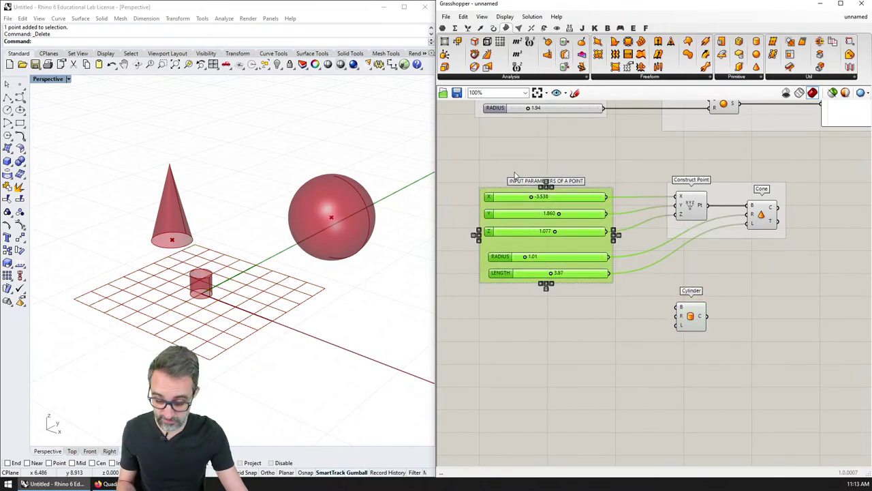
{"action": "key", "text": "ctrl+c"}
{"action": "key", "text": "ctrl+v"}
{"action": "left_click_drag", "start_coordinate": [566, 267], "coordinate": [566, 396]}
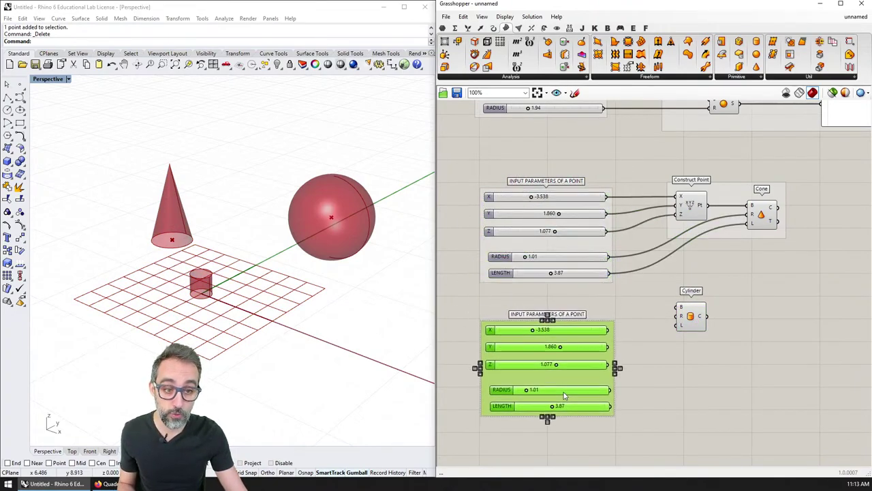
{"action": "left_click_drag", "start_coordinate": [693, 321], "coordinate": [786, 346]}
{"action": "left_click", "coordinate": [690, 203]}
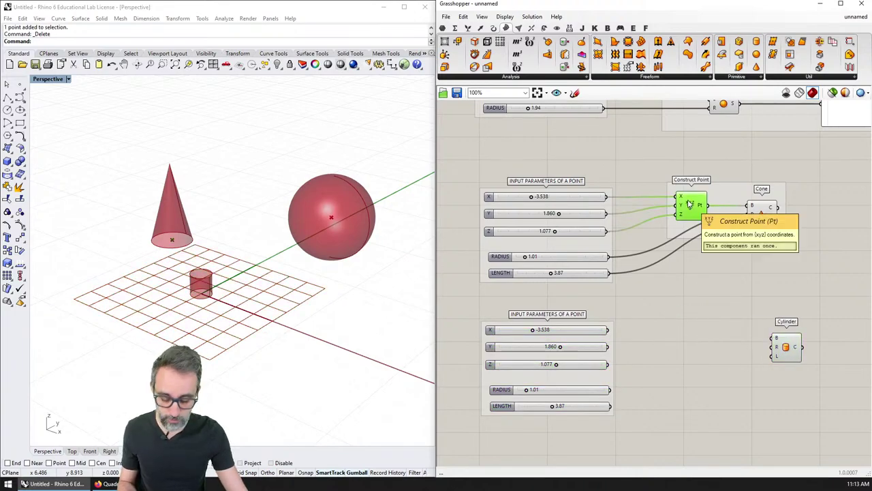
{"action": "left_click_drag", "start_coordinate": [690, 203], "coordinate": [691, 339], "text": "alt"}
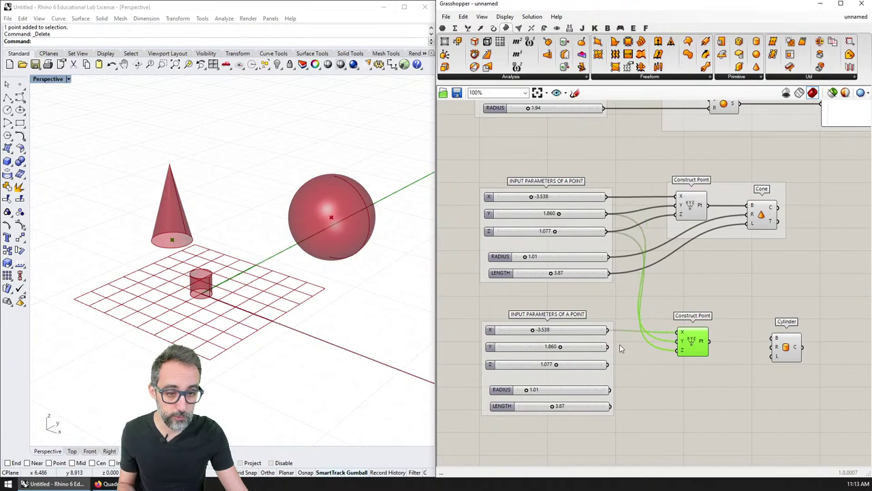
Step: Wire the copied X, Y and Z sliders into the new Construct Point, and its point, RADIUS and LENGTH into the Cylinder's inputs
{"action": "left_click_drag", "start_coordinate": [609, 346], "coordinate": [678, 339]}
{"action": "left_click_drag", "start_coordinate": [609, 364], "coordinate": [775, 349]}
{"action": "left_click_drag", "start_coordinate": [610, 390], "coordinate": [762, 348]}
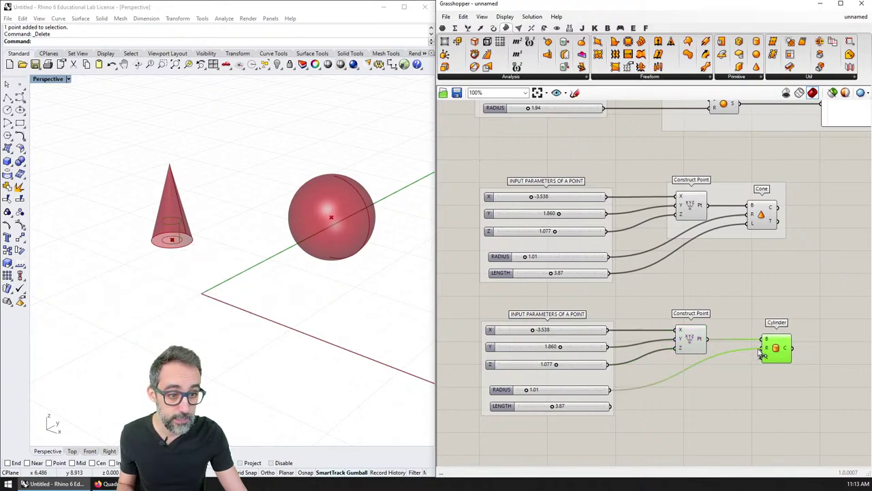
{"action": "left_click_drag", "start_coordinate": [610, 406], "coordinate": [762, 357]}
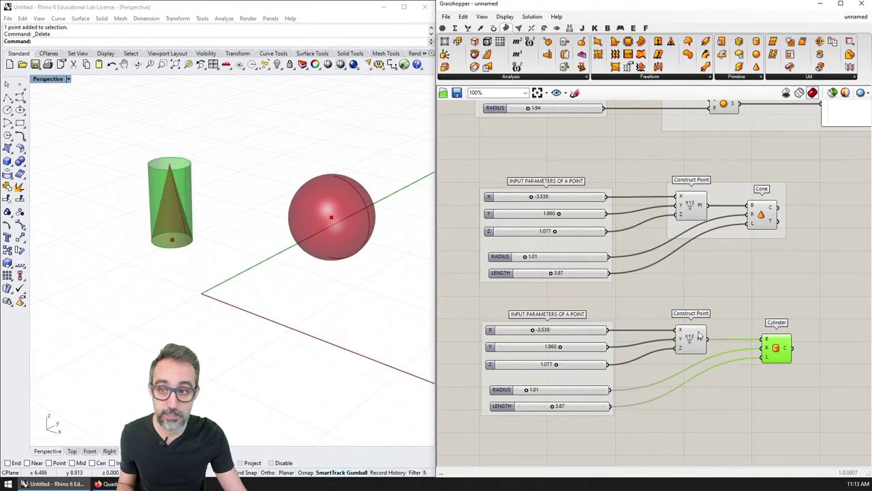
Step: Set the cylinder's X, Y, Z, RADIUS and LENGTH sliders to about 1.595, -3.715, -0.958, 0.59 and 1.91, and group its Construct Point and Cylinder
{"action": "left_click_drag", "start_coordinate": [536, 331], "coordinate": [535, 406]}
{"action": "right_click_drag", "start_coordinate": [729, 390], "coordinate": [710, 379]}
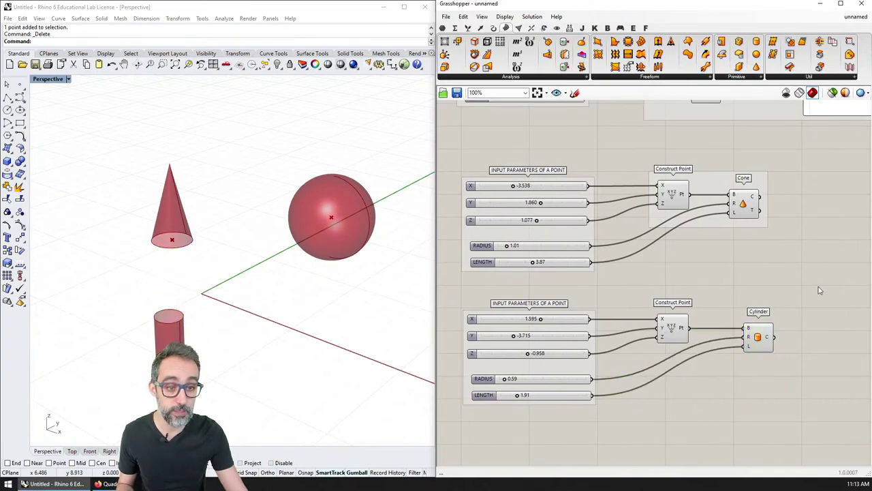
{"action": "left_click_drag", "start_coordinate": [821, 286], "coordinate": [644, 391]}
{"action": "left_click", "coordinate": [682, 406]}
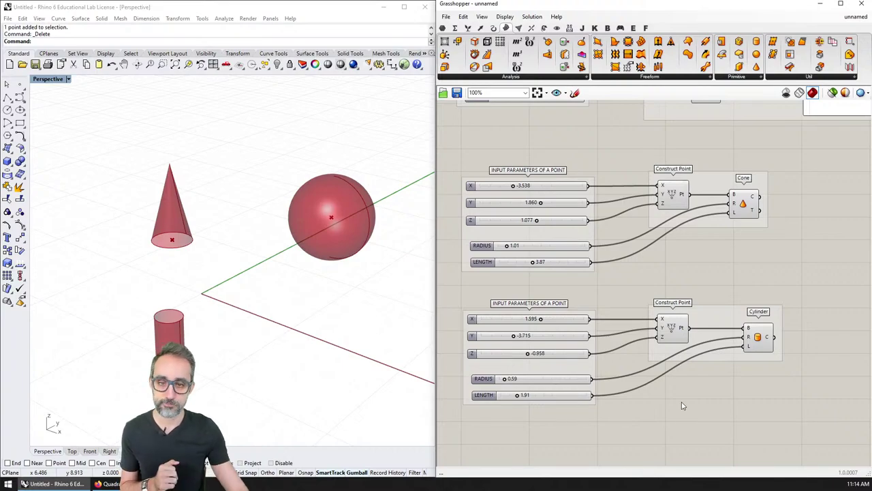
{"action": "right_click_drag", "start_coordinate": [388, 318], "coordinate": [352, 295]}
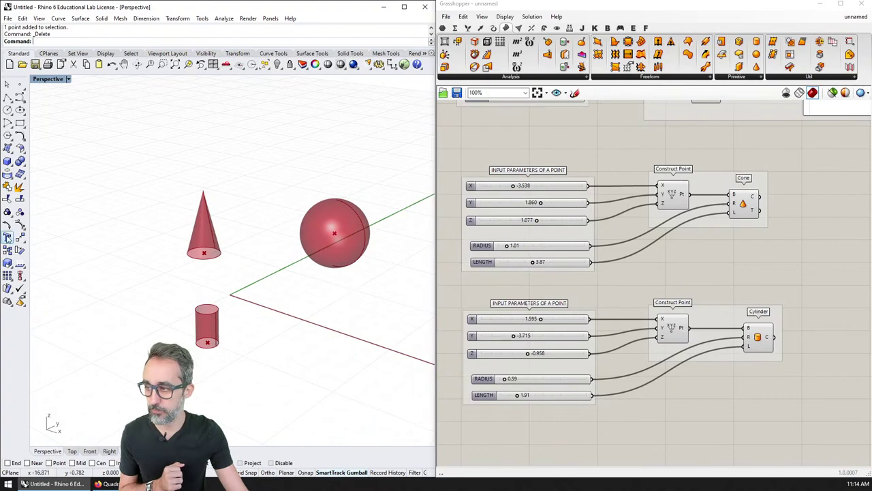
{"action": "scroll", "coordinate": [545, 292], "scroll_direction": "down", "scroll_amount": 1}
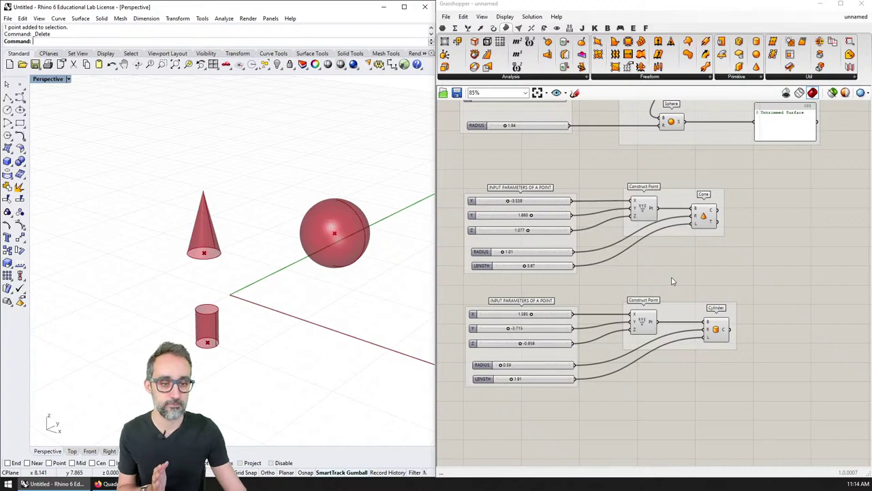
{"action": "scroll", "coordinate": [671, 280], "scroll_direction": "down", "scroll_amount": 2}
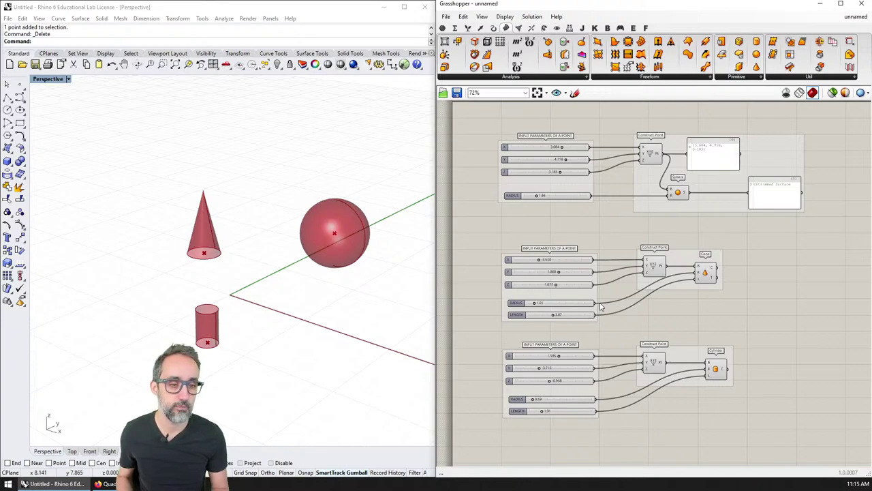
Step: Duplicate the Sphere's output panel beside the Cone and connect it to the Cone's tip output
{"action": "left_click", "coordinate": [772, 194]}
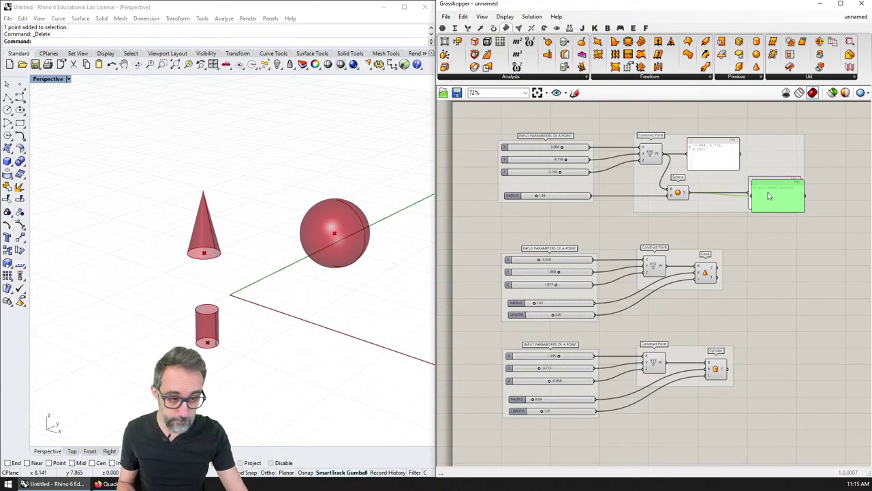
{"action": "left_click_drag", "start_coordinate": [772, 195], "coordinate": [763, 262]}
{"action": "scroll", "coordinate": [749, 276], "scroll_direction": "up", "scroll_amount": 4}
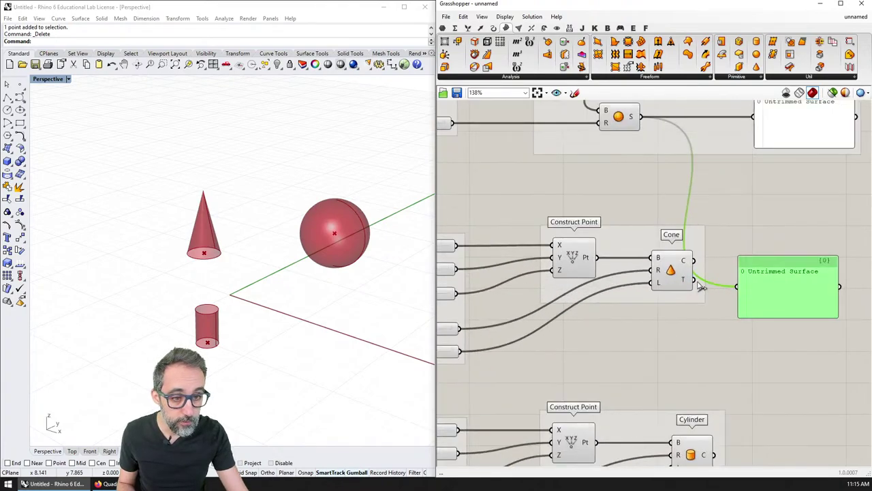
{"action": "left_click_drag", "start_coordinate": [694, 280], "coordinate": [741, 289]}
{"action": "left_click_drag", "start_coordinate": [790, 304], "coordinate": [799, 294]}
{"action": "right_click_drag", "start_coordinate": [799, 294], "coordinate": [731, 289]}
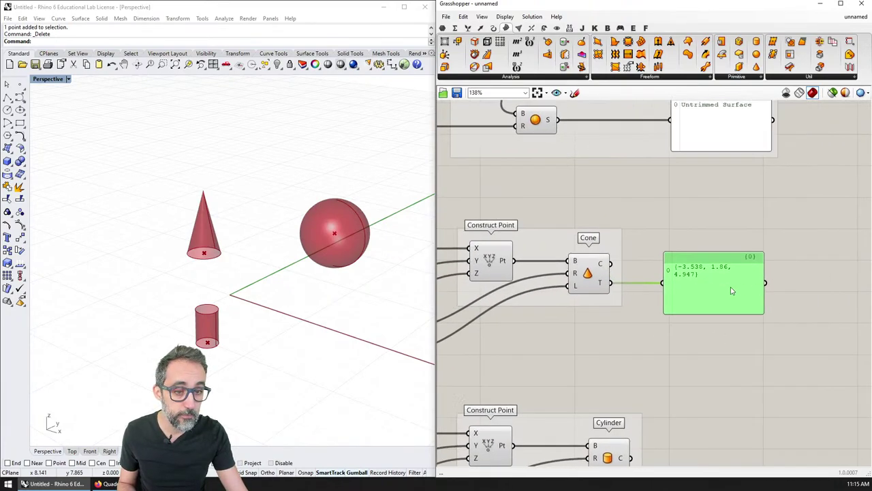
Step: Rewire the panel to the Cone's C output and add it to the cone's component group
{"action": "left_click_drag", "start_coordinate": [610, 264], "coordinate": [663, 283]}
{"action": "left_click_drag", "start_coordinate": [705, 287], "coordinate": [704, 265]}
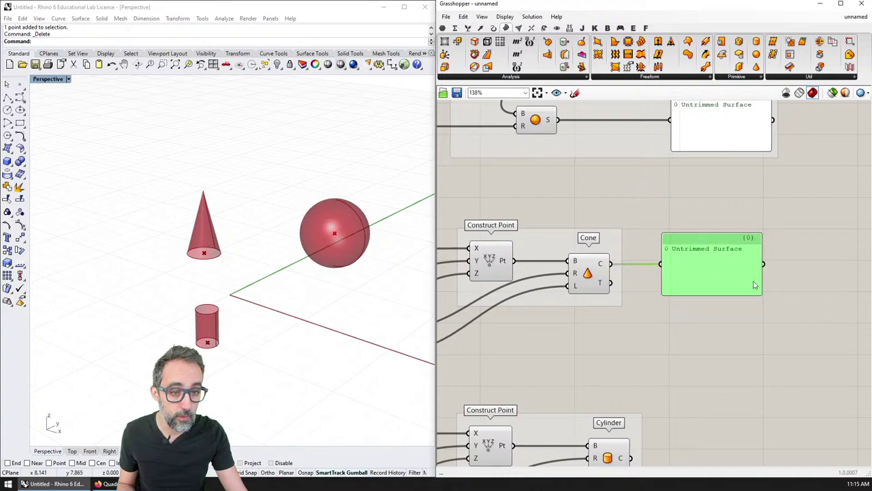
{"action": "left_click_drag", "start_coordinate": [760, 314], "coordinate": [580, 240]}
{"action": "right_click", "coordinate": [581, 240]}
{"action": "right_click", "coordinate": [561, 241]}
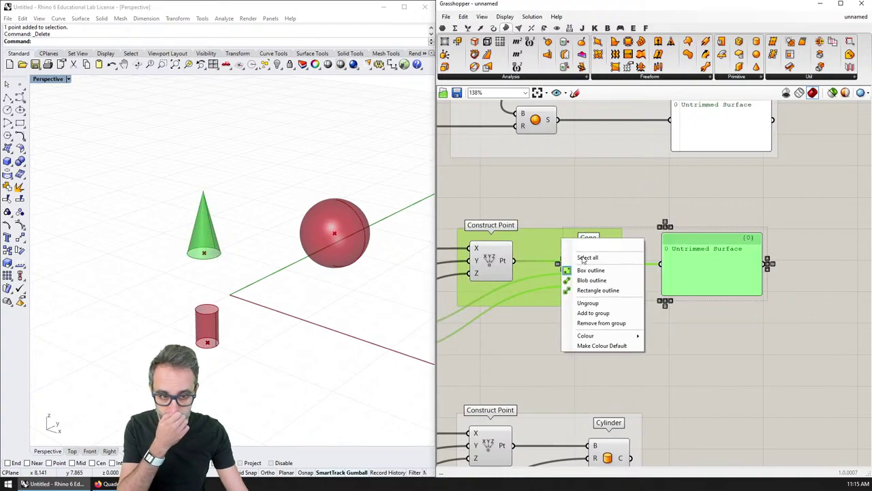
{"action": "left_click", "coordinate": [591, 308]}
Step: Duplicate the Cone's output panel beside the Cylinder and connect it to the Cylinder's C output
{"action": "right_click_drag", "start_coordinate": [696, 330], "coordinate": [695, 274]}
{"action": "left_click_drag", "start_coordinate": [693, 209], "coordinate": [703, 406], "text": "alt"}
{"action": "left_click_drag", "start_coordinate": [628, 402], "coordinate": [687, 401]}
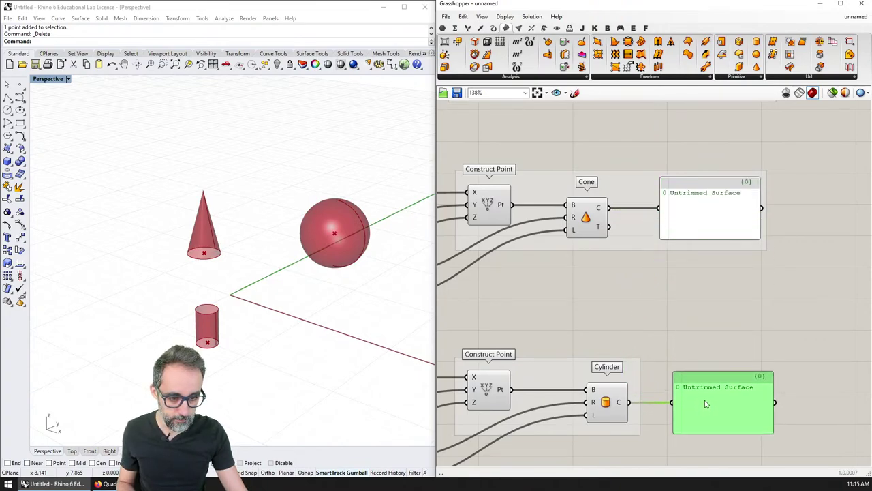
Step: Add the Cylinder's output panel to the group holding its Construct Point and Cylinder components
{"action": "left_click_drag", "start_coordinate": [727, 352], "coordinate": [633, 431]}
{"action": "right_click", "coordinate": [636, 362]}
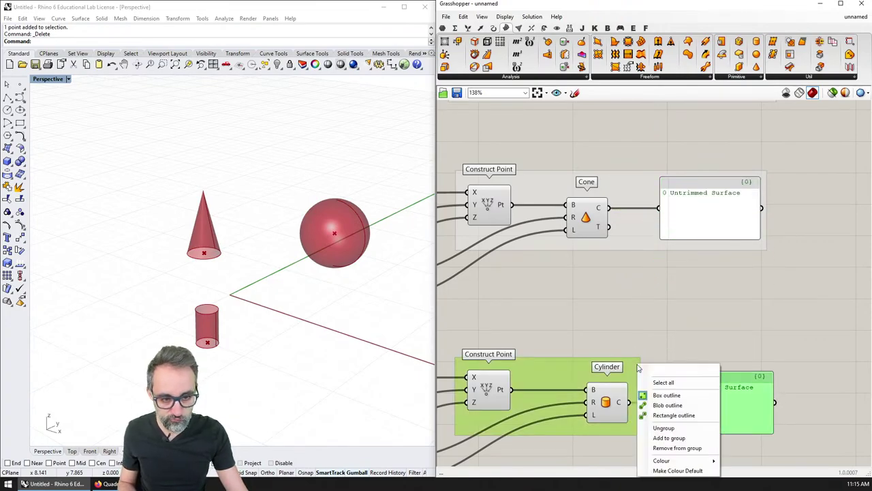
{"action": "left_click", "coordinate": [658, 439]}
{"action": "left_click", "coordinate": [661, 341]}
Step: Review the sphere, cone and cylinder definitions, examining how the first Construct Point feeds the Sphere's base input
{"action": "scroll", "coordinate": [691, 208], "scroll_direction": "down", "scroll_amount": 3}
{"action": "right_click_drag", "start_coordinate": [695, 220], "coordinate": [730, 265]}
{"action": "scroll", "coordinate": [730, 259], "scroll_direction": "down", "scroll_amount": 1}
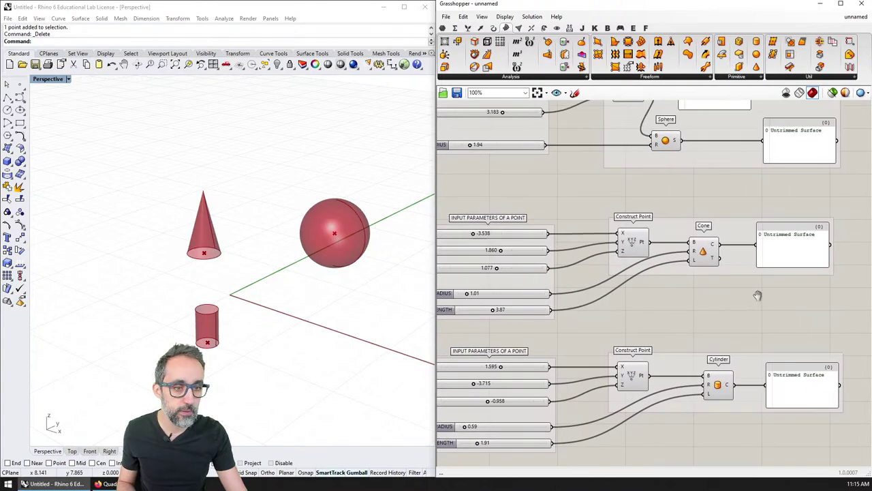
{"action": "right_click_drag", "start_coordinate": [750, 300], "coordinate": [749, 287]}
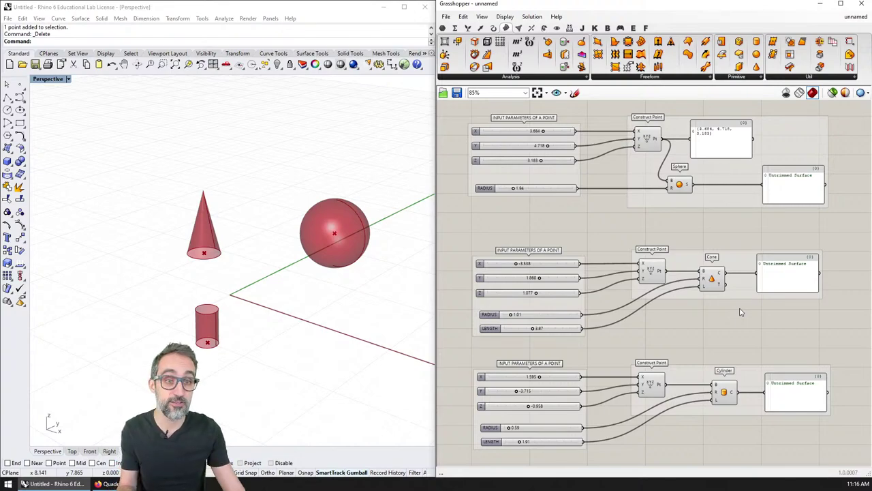
{"action": "scroll", "coordinate": [695, 204], "scroll_direction": "up", "scroll_amount": 4}
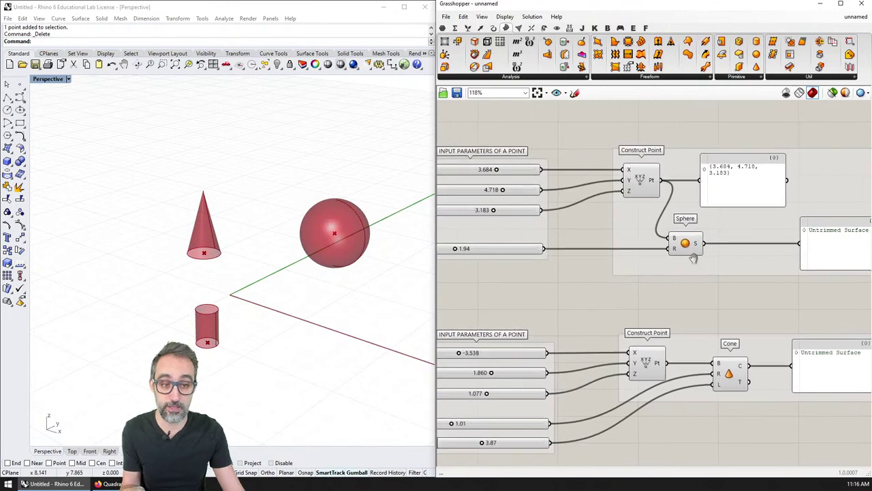
{"action": "left_click", "coordinate": [693, 246]}
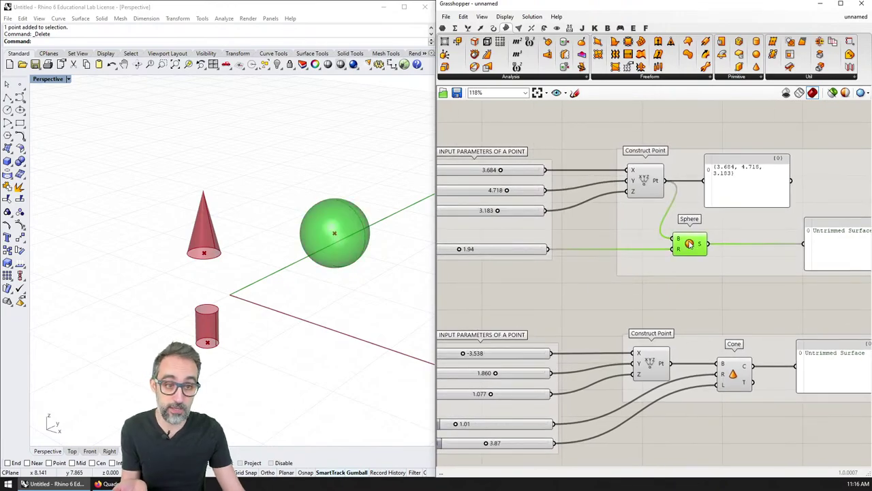
{"action": "left_click", "coordinate": [657, 183]}
{"action": "scroll", "coordinate": [673, 165], "scroll_direction": "up", "scroll_amount": 3}
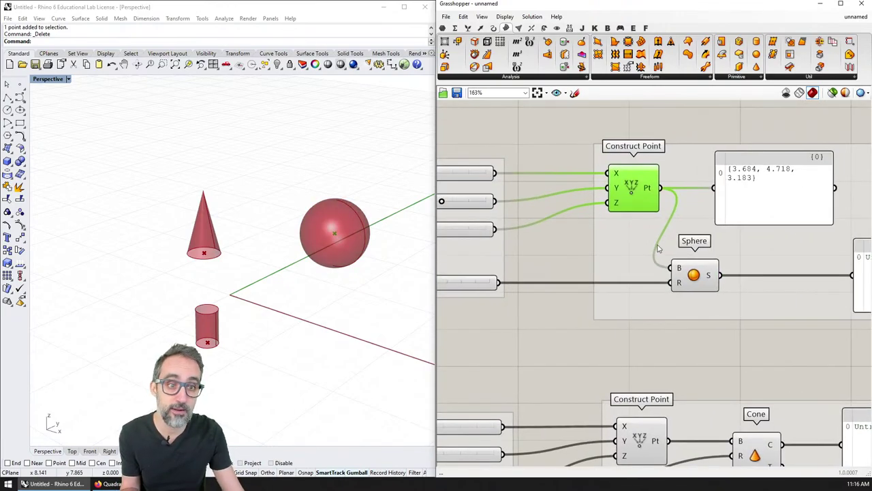
Step: Examine how the first Construct Point's Pt output feeds the Sphere's base input, and compare it with the cone and cylinder definitions
{"action": "left_click", "coordinate": [693, 322]}
{"action": "scroll", "coordinate": [700, 340], "scroll_direction": "up", "scroll_amount": 2}
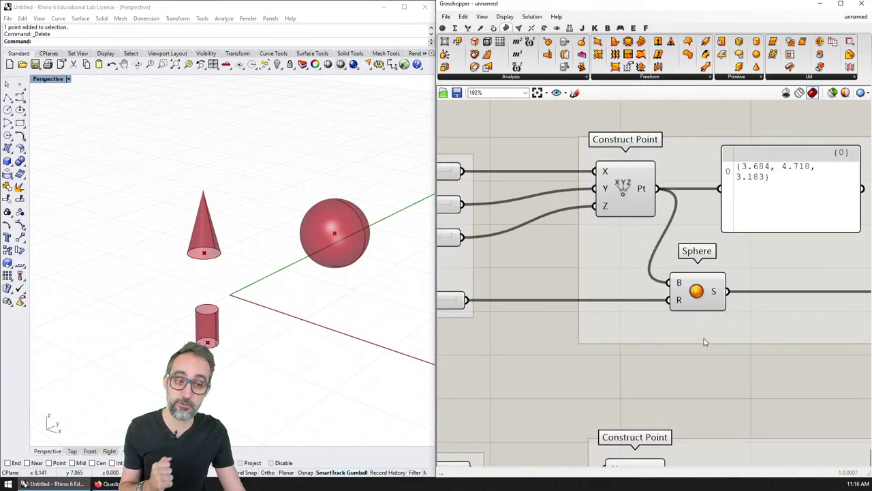
{"action": "mouse_move", "coordinate": [680, 284]}
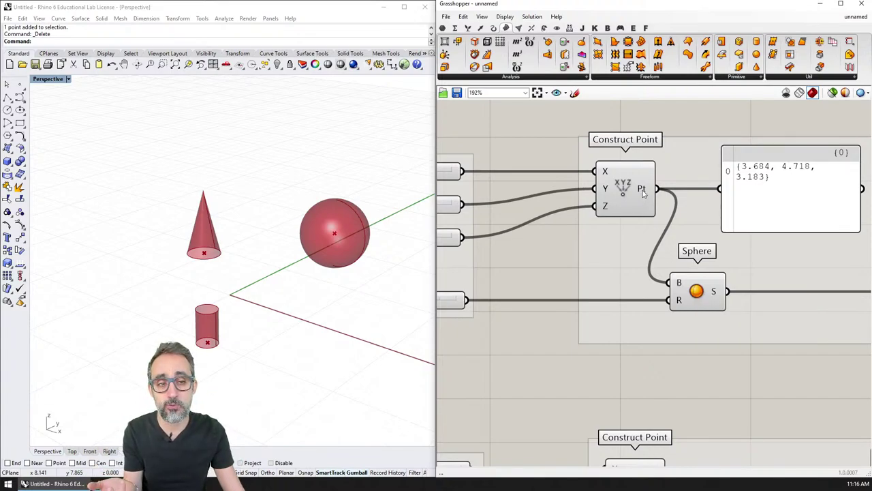
{"action": "mouse_move", "coordinate": [644, 193]}
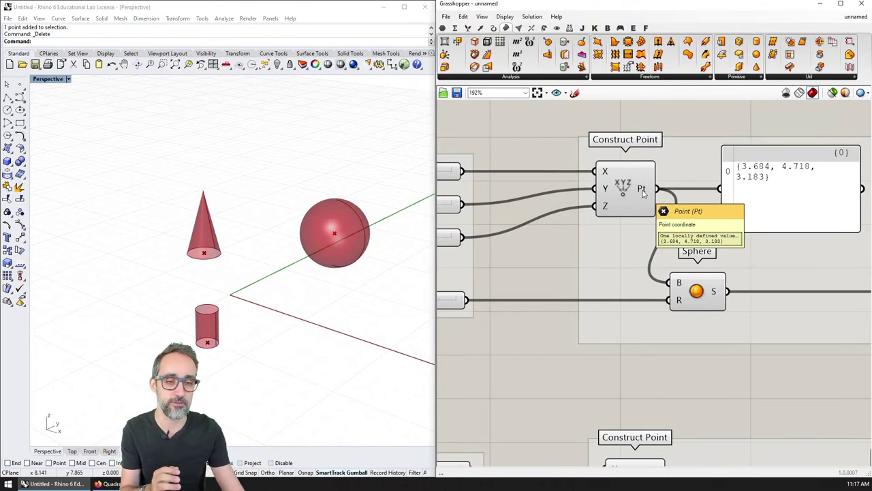
{"action": "scroll", "coordinate": [697, 341], "scroll_direction": "down", "scroll_amount": 4}
{"action": "right_click_drag", "start_coordinate": [659, 322], "coordinate": [668, 235]}
{"action": "scroll", "coordinate": [695, 299], "scroll_direction": "down", "scroll_amount": 2}
{"action": "scroll", "coordinate": [689, 238], "scroll_direction": "down", "scroll_amount": 1}
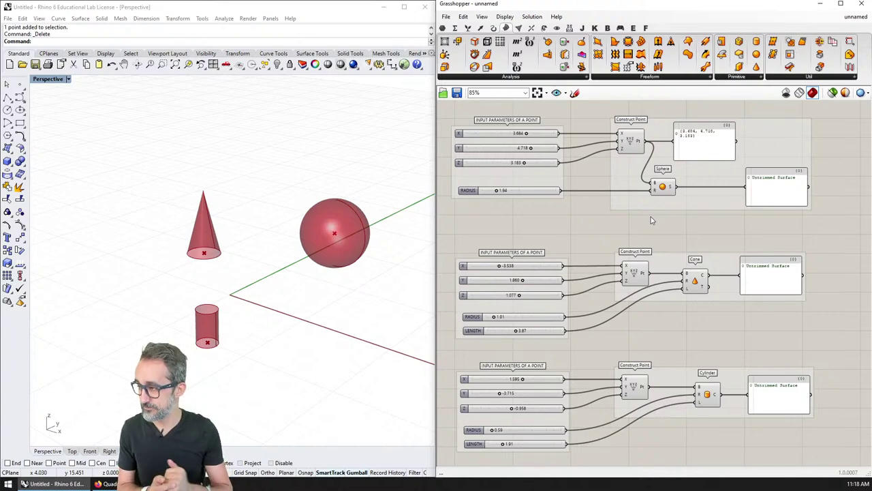
Step: Save the definition in the 2021.05.14 folder as "3.6 Basic Geometry"
{"action": "key", "text": "ctrl+s"}
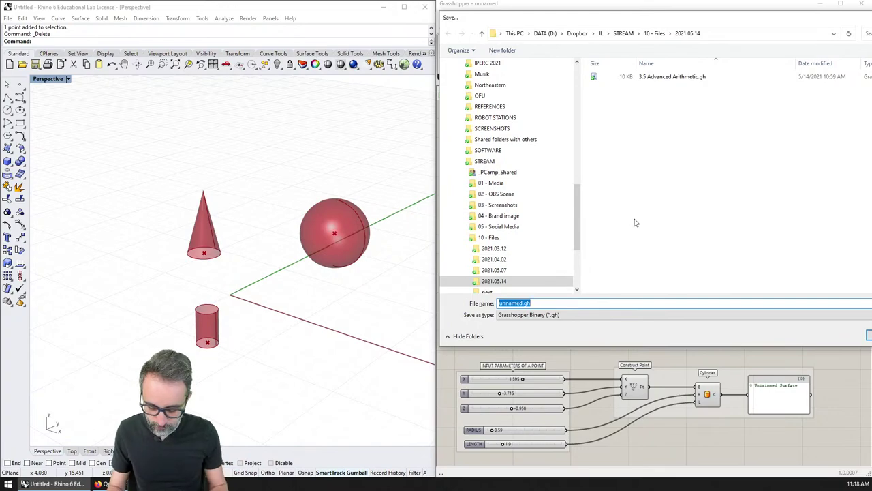
{"action": "type", "text": "3.6 Baswic"}
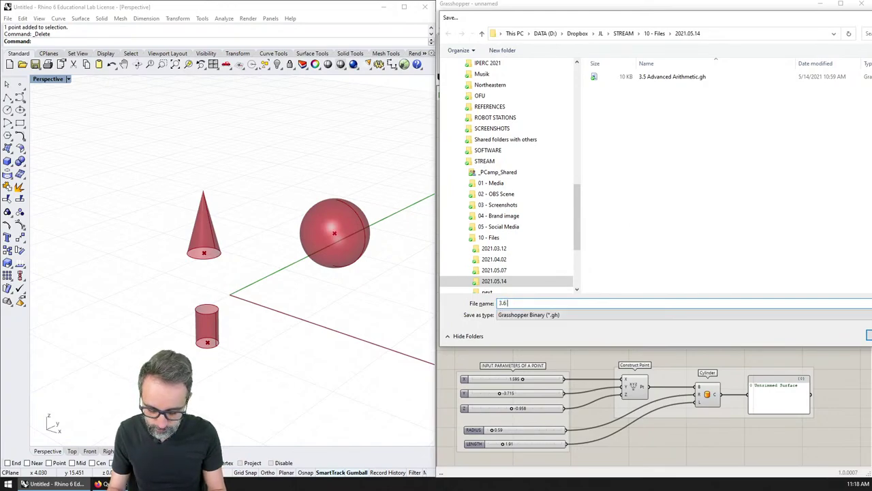
{"action": "key", "text": "BackSpace"}
{"action": "key", "text": "BackSpace"}
{"action": "key", "text": "BackSpace"}
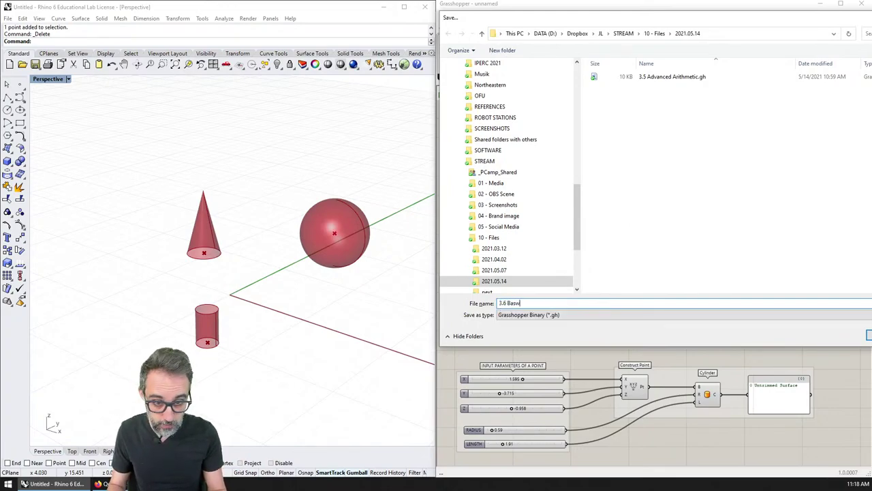
{"action": "type", "text": "ic Geometry"}
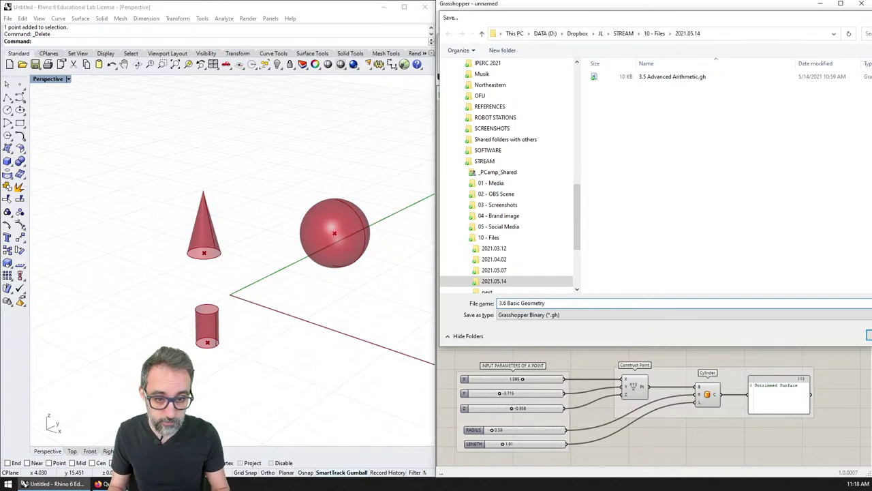
{"action": "key", "text": "Return"}
Step: Widen the first Construct Point's output panel so its coordinates fit on one line, and save the definition
{"action": "scroll", "coordinate": [634, 219], "scroll_direction": "down", "scroll_amount": 3}
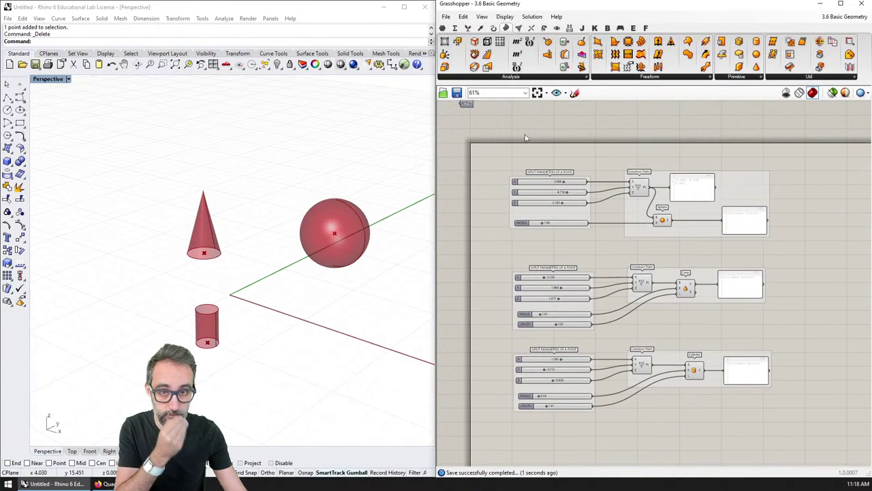
{"action": "scroll", "coordinate": [542, 129], "scroll_direction": "up", "scroll_amount": 2}
{"action": "right_click_drag", "start_coordinate": [577, 150], "coordinate": [593, 152]}
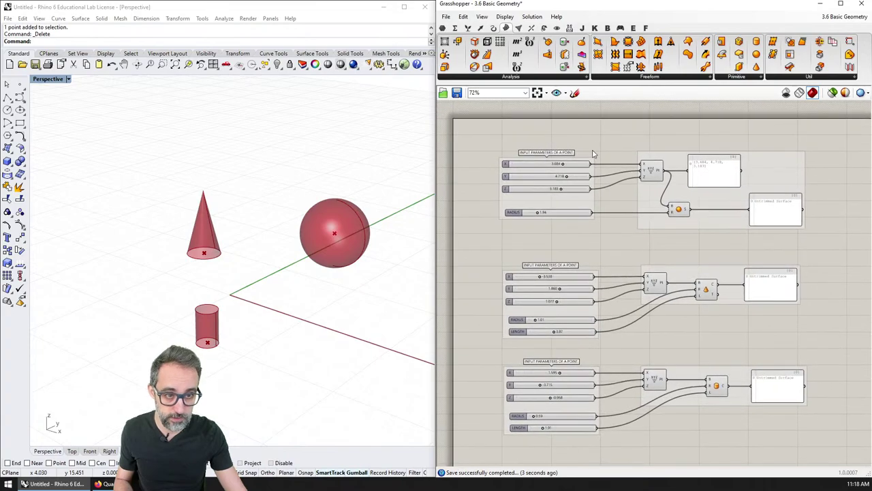
{"action": "key", "text": "ctrl+s"}
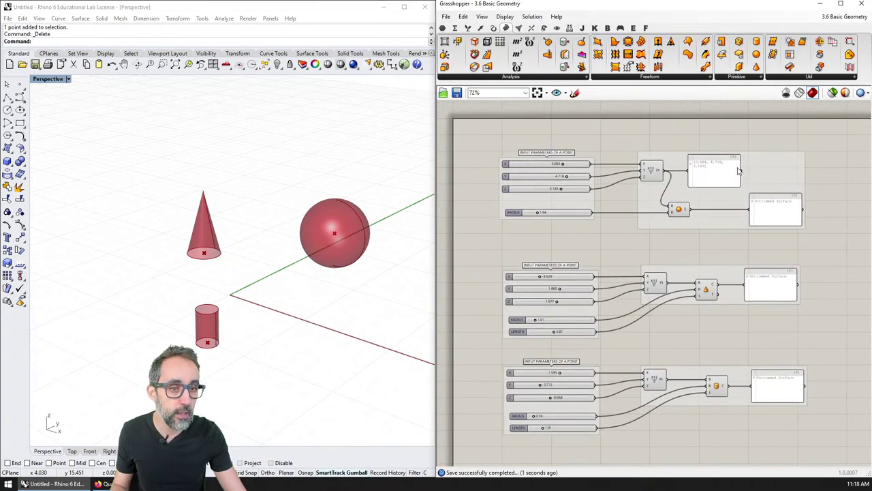
{"action": "left_click_drag", "start_coordinate": [742, 165], "coordinate": [759, 165]}
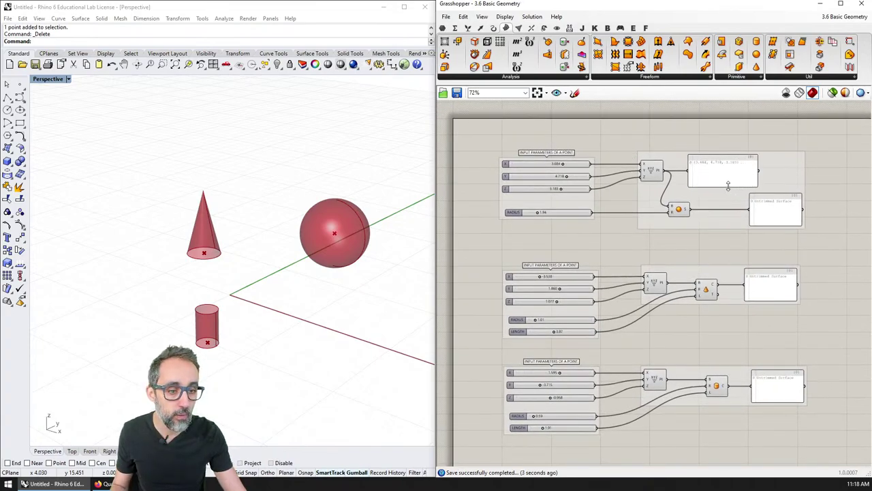
{"action": "key", "text": "ctrl+s"}
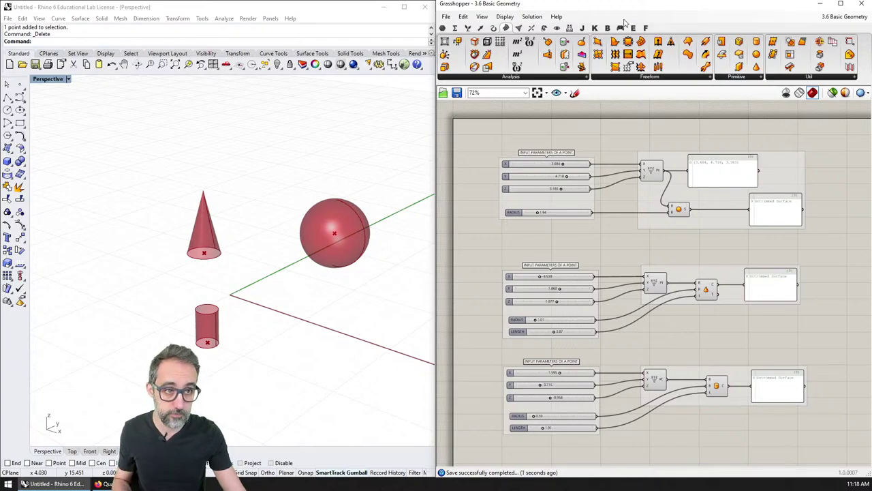
{"action": "key", "text": "alt+Tab"}
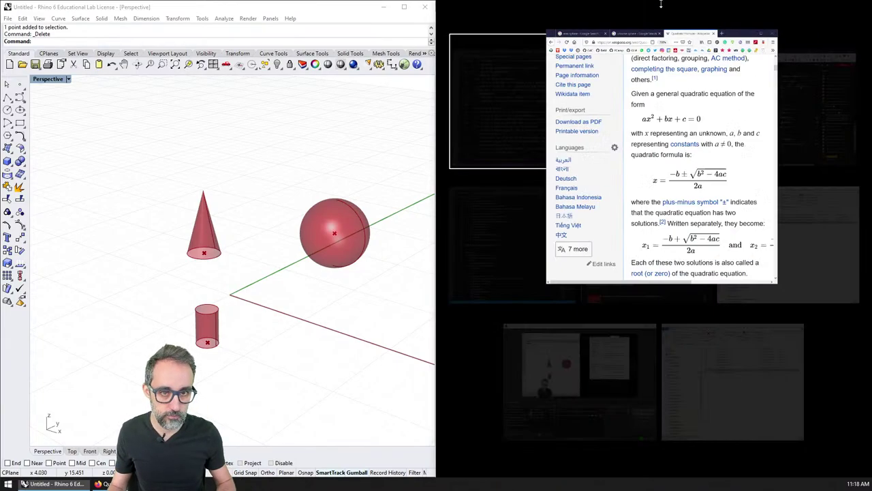
{"action": "key", "text": "alt+Tab"}
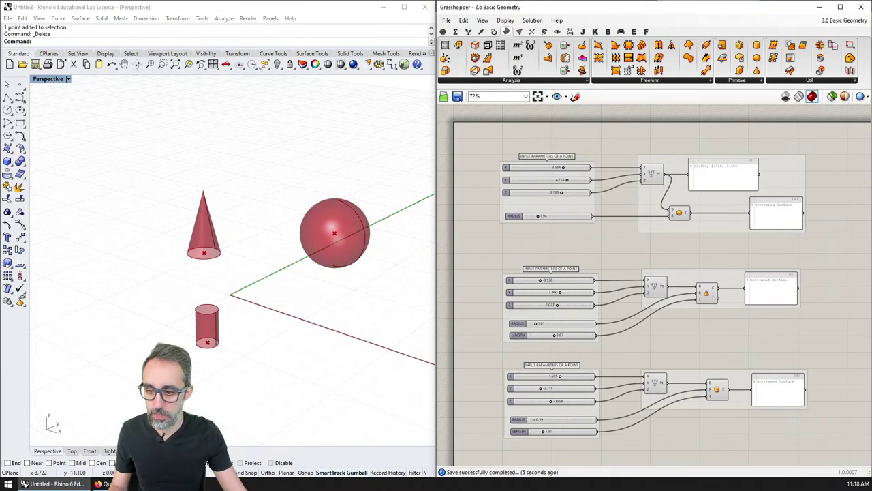
{"action": "key", "text": "alt+Tab"}
{"action": "left_click", "coordinate": [536, 6]}
{"action": "key", "text": "alt+Tab"}
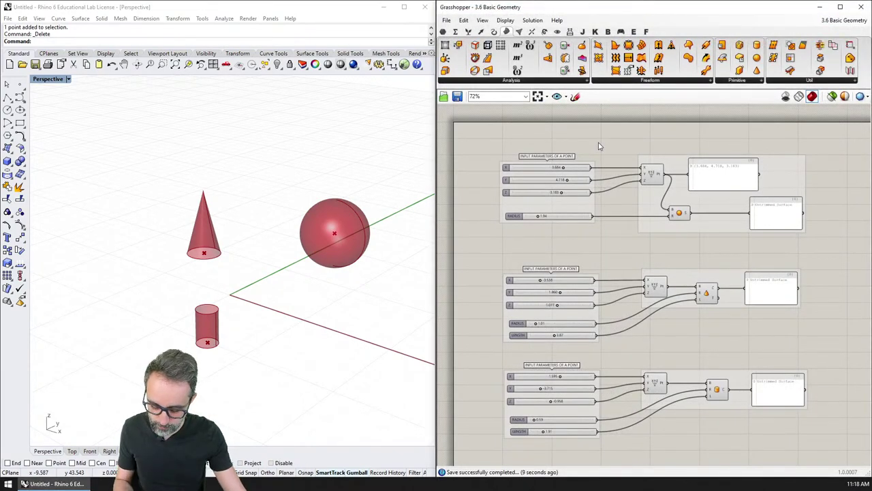
Step: Save a copy of the definition in the same folder as "3.7 Relation between Rhino and GH.gh"
{"action": "key", "text": "ctrl+shift+s"}
{"action": "key", "text": "End"}
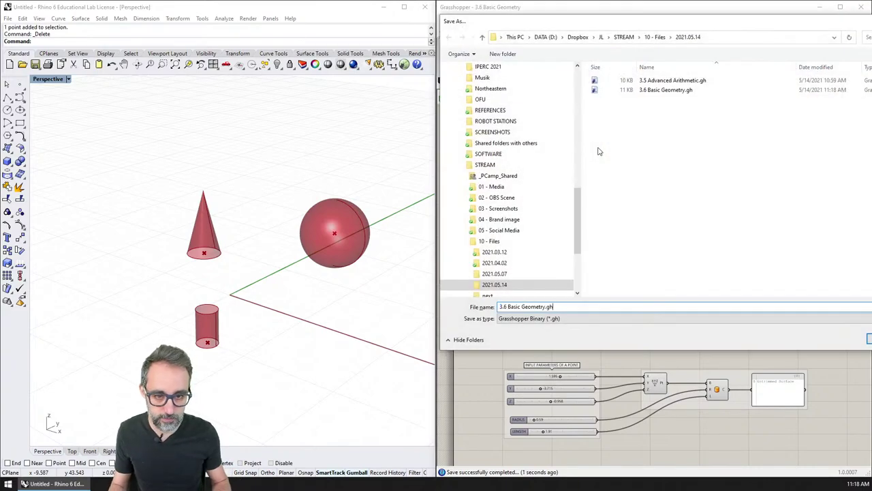
{"action": "key", "text": "ctrl+shift+Left"}
{"action": "key", "text": "ctrl+shift+Left"}
{"action": "key", "text": "ctrl+shift+Left"}
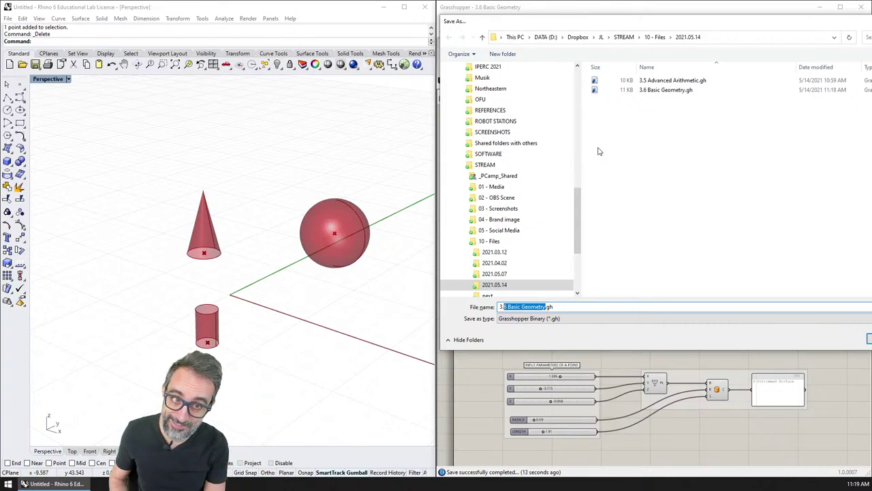
{"action": "type", "text": "7"}
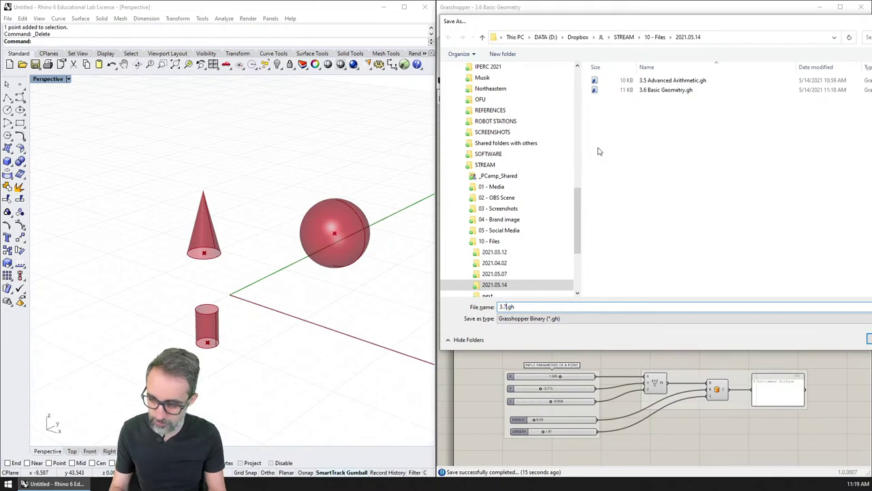
{"action": "type", "text": " Relation between "}
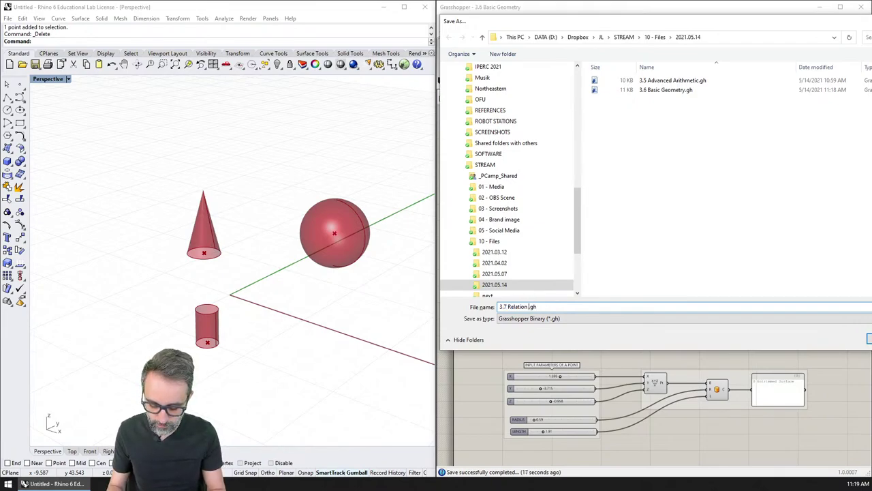
{"action": "type", "text": "Rhino and GH"}
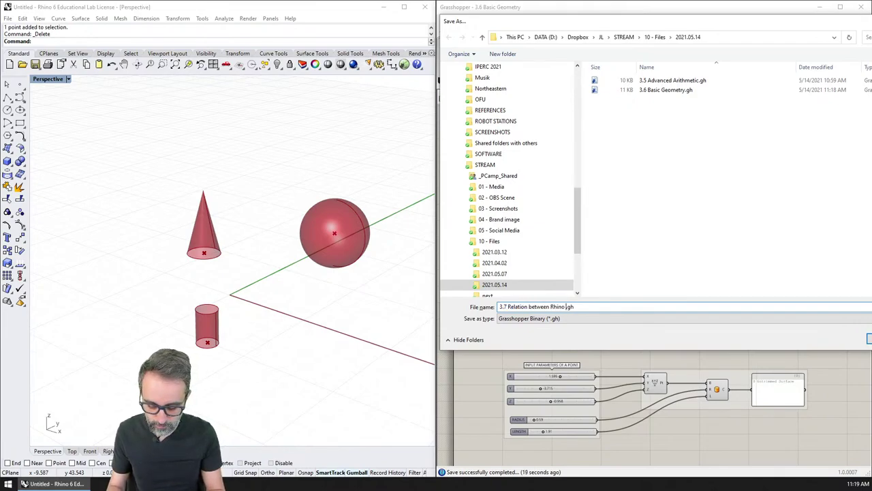
{"action": "key", "text": "Return"}
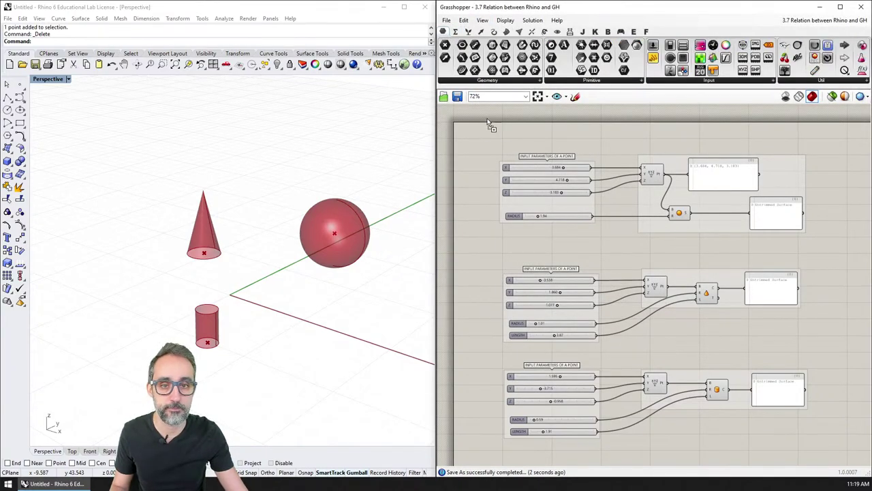
Step: Review the three definitions against the sphere, cone and cylinder in the Perspective viewport, checking the sphere's and cone's input parameter groups
{"action": "left_click_drag", "start_coordinate": [490, 123], "coordinate": [538, 197]}
{"action": "scroll", "coordinate": [555, 181], "scroll_direction": "up", "scroll_amount": 2}
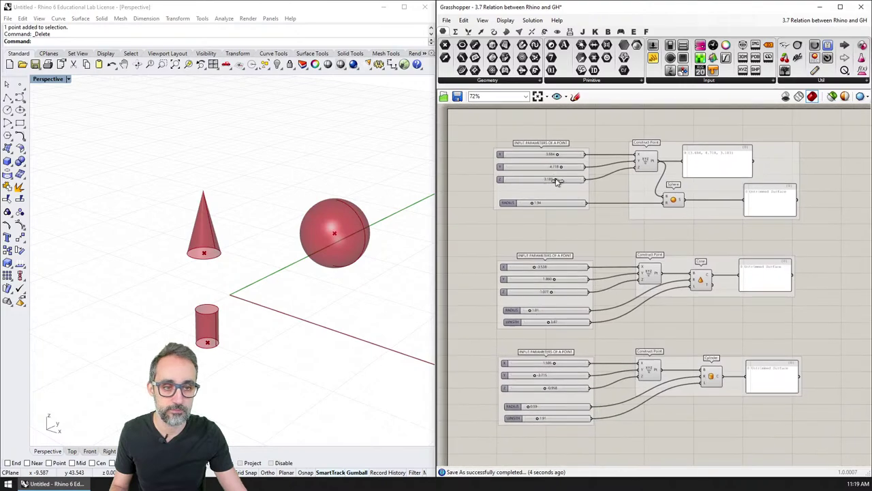
{"action": "scroll", "coordinate": [569, 187], "scroll_direction": "down", "scroll_amount": 2}
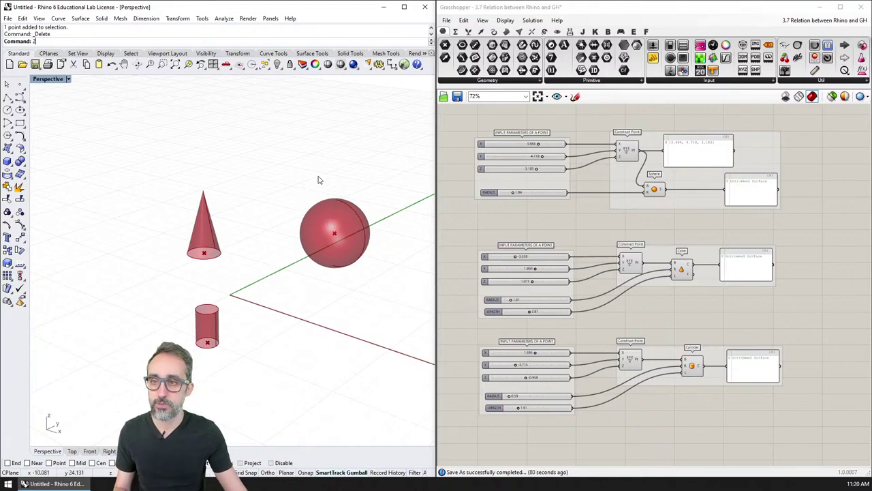
{"action": "key", "text": "BackSpace"}
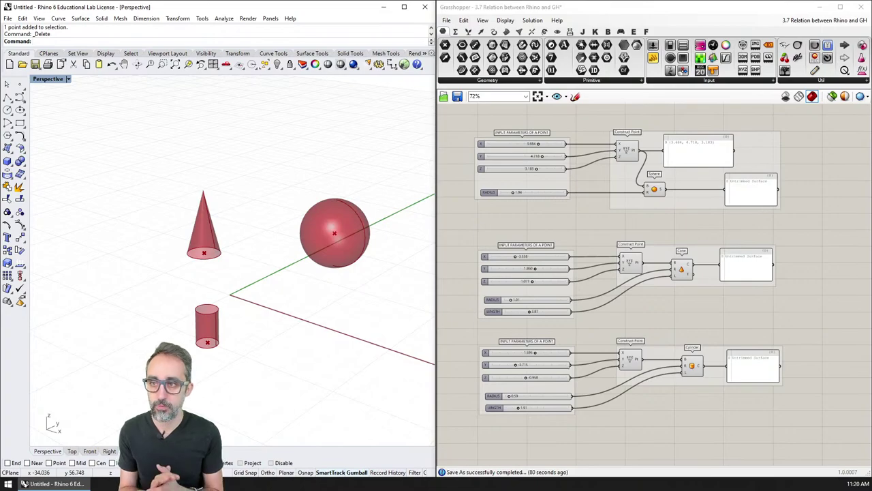
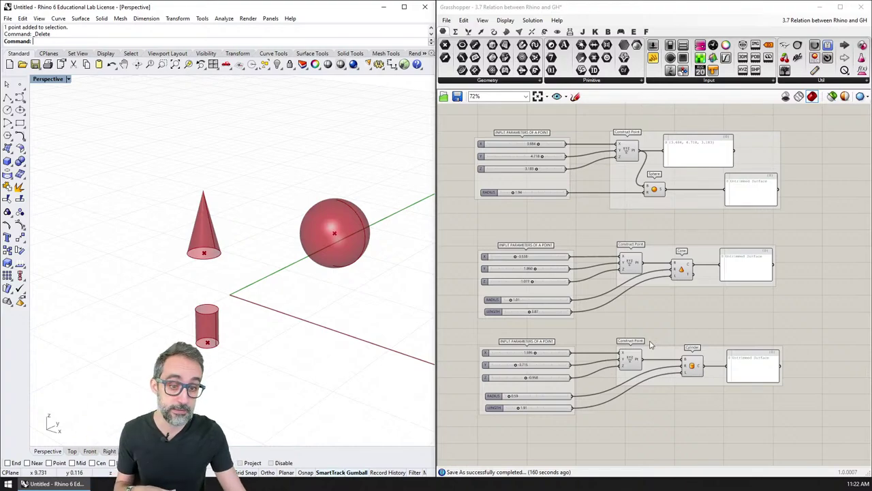
{"action": "right_click_drag", "start_coordinate": [650, 344], "coordinate": [669, 358]}
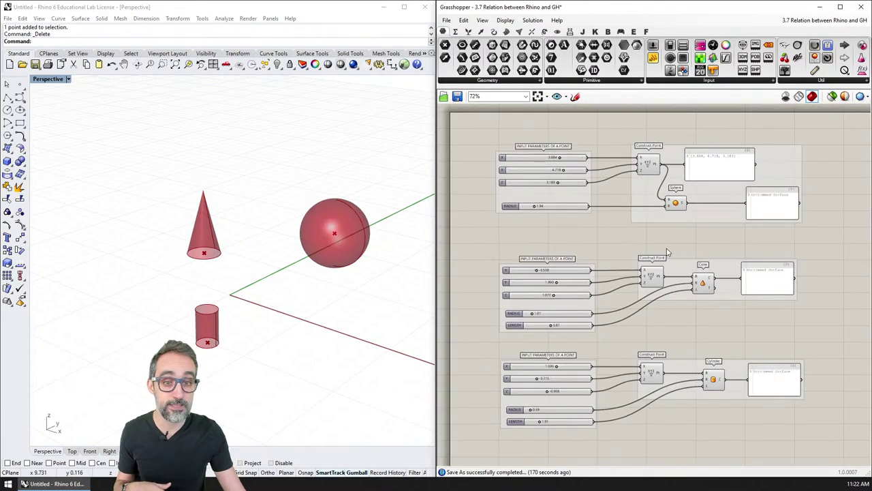
{"action": "scroll", "coordinate": [664, 249], "scroll_direction": "up", "scroll_amount": 2}
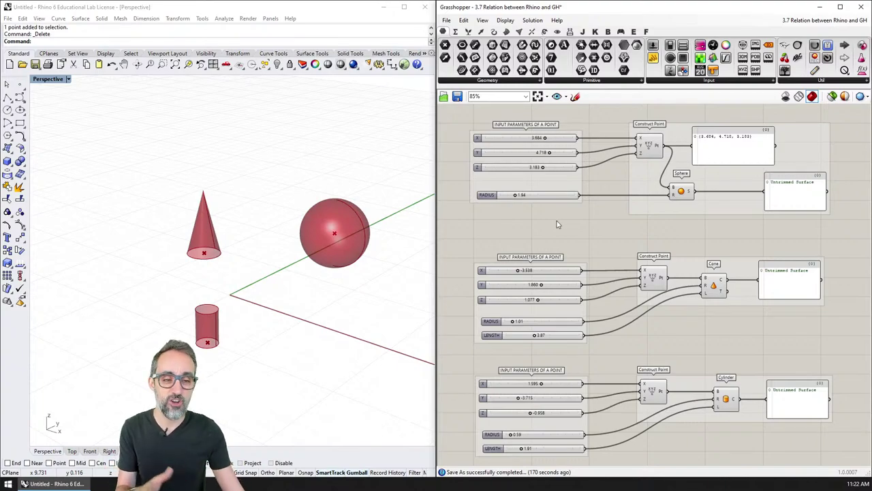
{"action": "scroll", "coordinate": [557, 224], "scroll_direction": "down", "scroll_amount": 2}
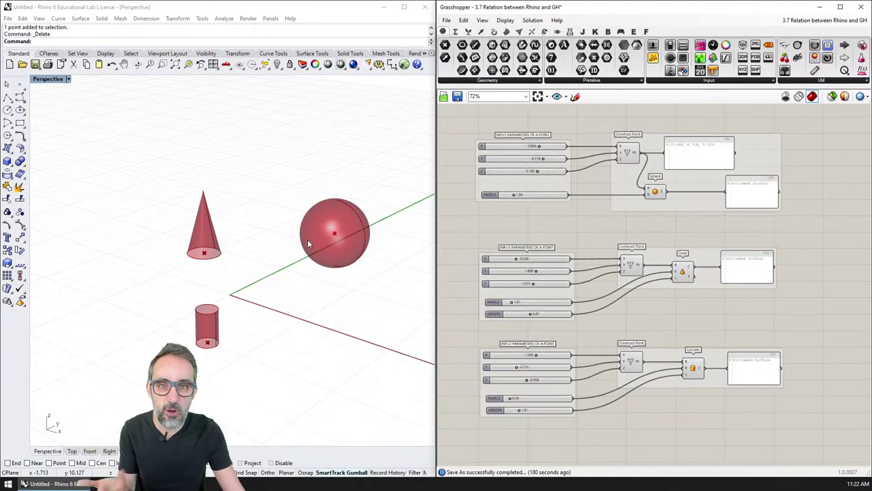
{"action": "right_click_drag", "start_coordinate": [640, 225], "coordinate": [661, 225]}
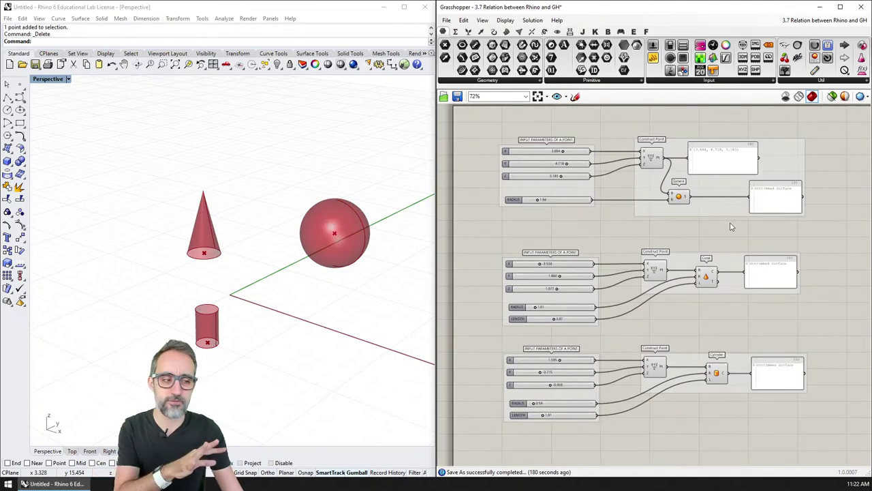
{"action": "scroll", "coordinate": [731, 226], "scroll_direction": "up", "scroll_amount": 2}
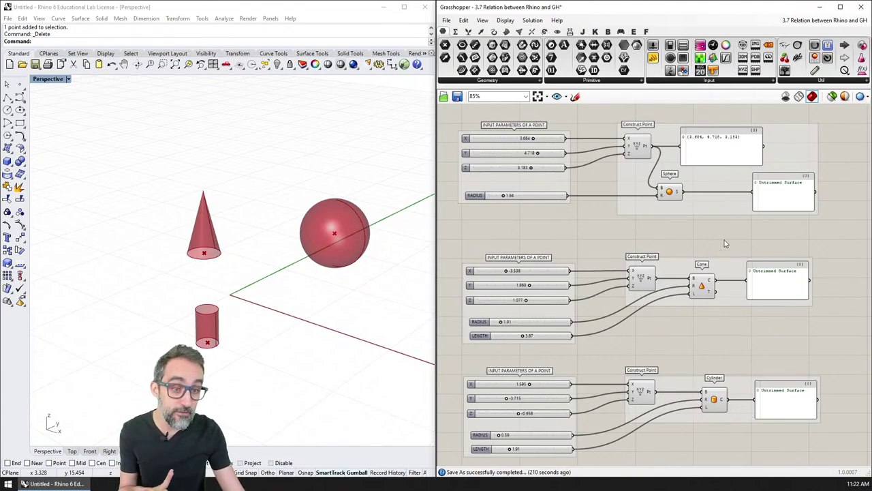
{"action": "left_click", "coordinate": [709, 184]}
{"action": "left_click", "coordinate": [569, 184]}
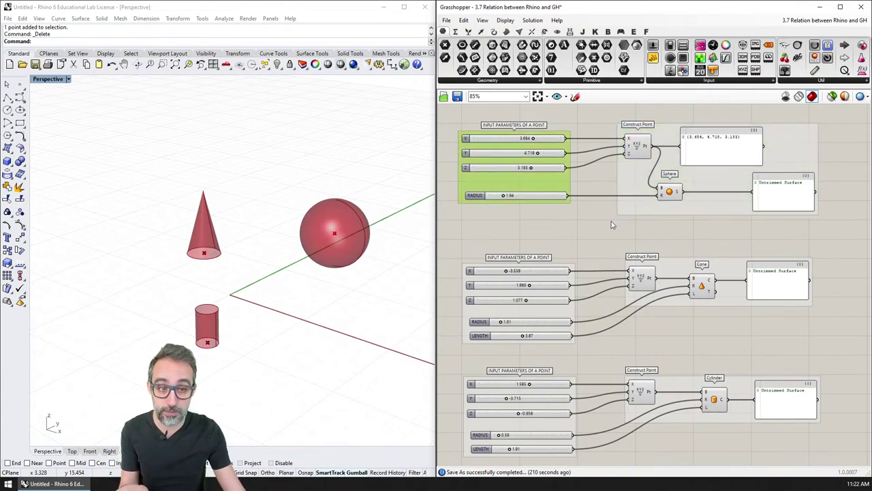
{"action": "left_click", "coordinate": [524, 312]}
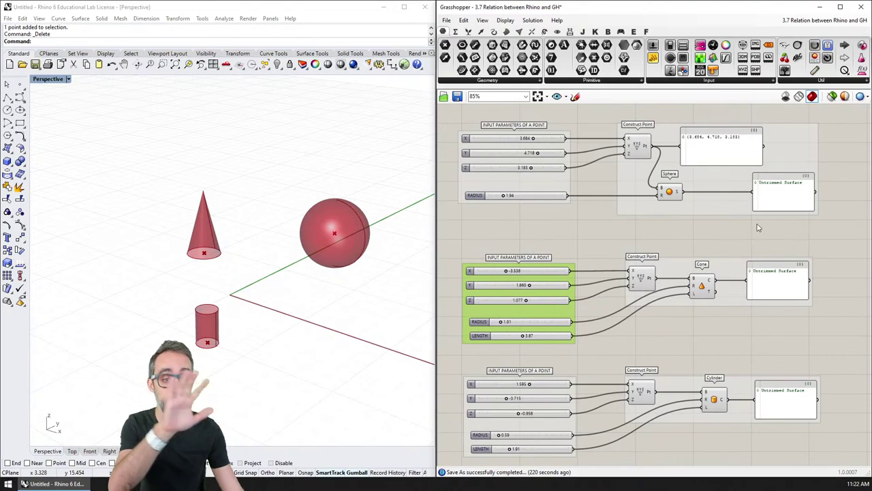
{"action": "left_click", "coordinate": [456, 239]}
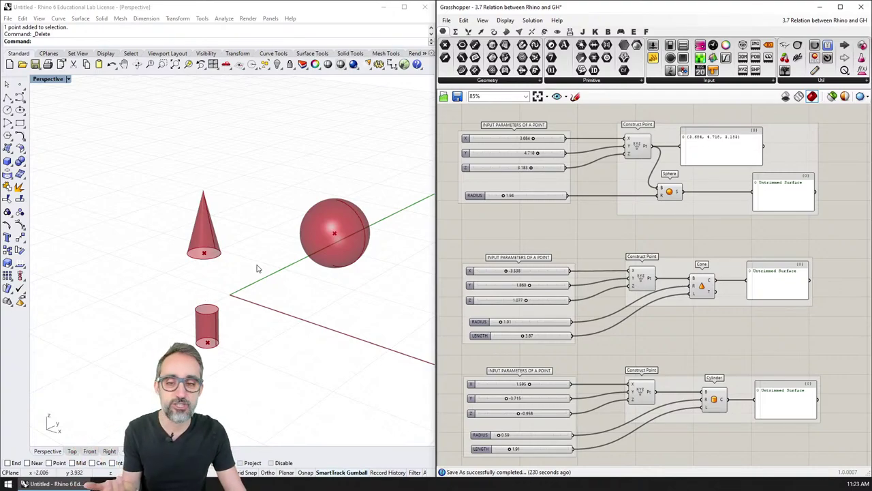
{"action": "scroll", "coordinate": [365, 263], "scroll_direction": "up", "scroll_amount": 1}
{"action": "scroll", "coordinate": [360, 263], "scroll_direction": "down", "scroll_amount": 1}
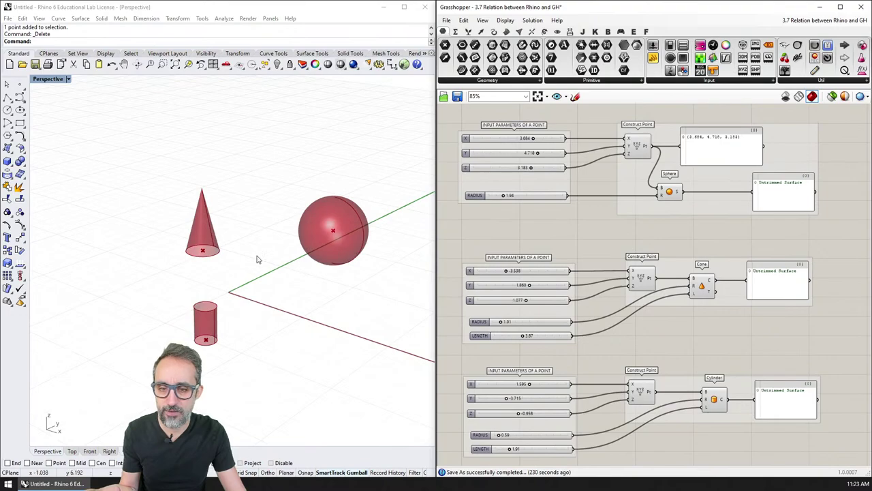
Step: Close the Grasshopper window and reopen it to compare the Rhino viewport with and without the definition's preview geometry
{"action": "scroll", "coordinate": [203, 252], "scroll_direction": "up", "scroll_amount": 2}
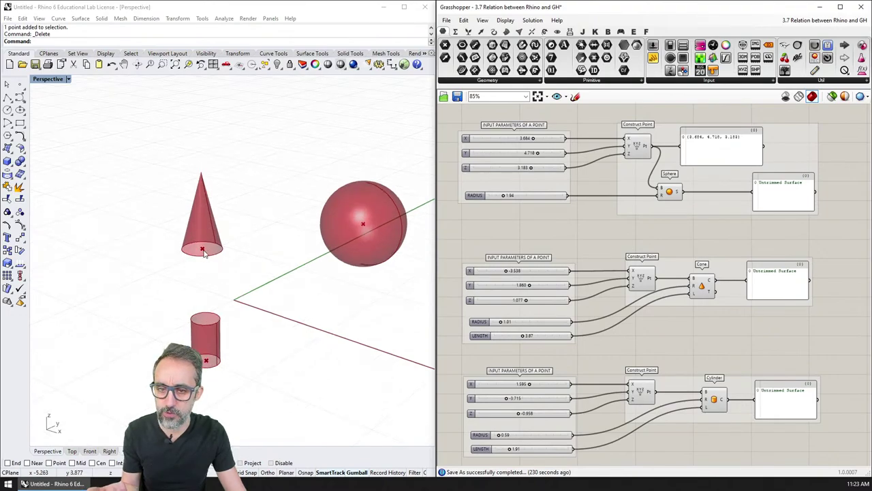
{"action": "right_click_drag", "start_coordinate": [68, 257], "coordinate": [245, 318]}
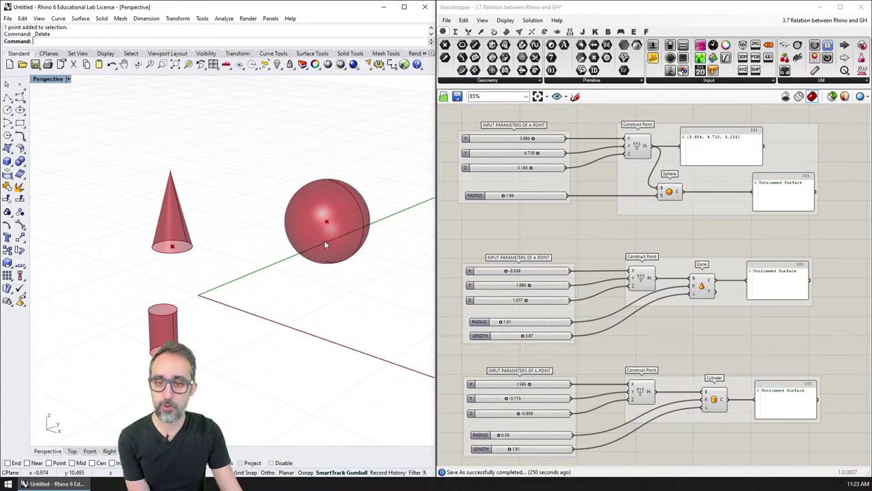
{"action": "mouse_move", "coordinate": [300, 288]}
{"action": "right_mouse_down"}
{"action": "mouse_move", "coordinate": [290, 290]}
{"action": "mouse_move", "coordinate": [299, 299]}
{"action": "right_mouse_up"}
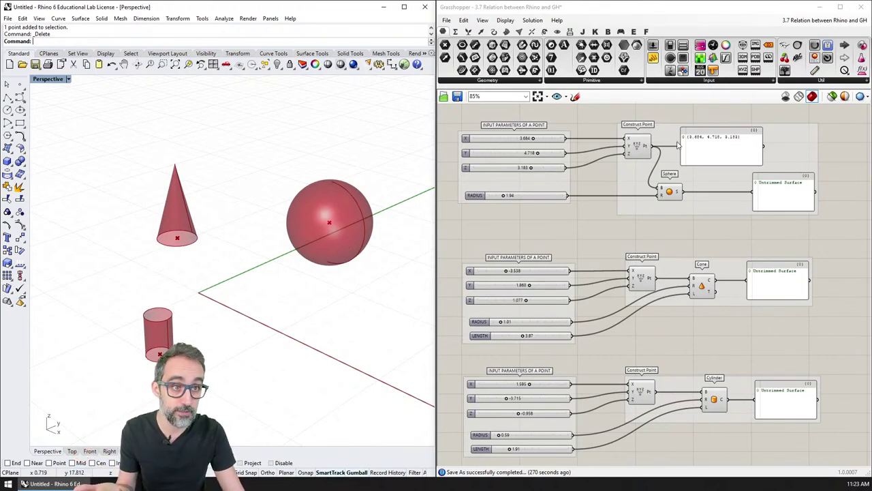
{"action": "left_click", "coordinate": [852, 8]}
{"action": "left_click", "coordinate": [860, 9]}
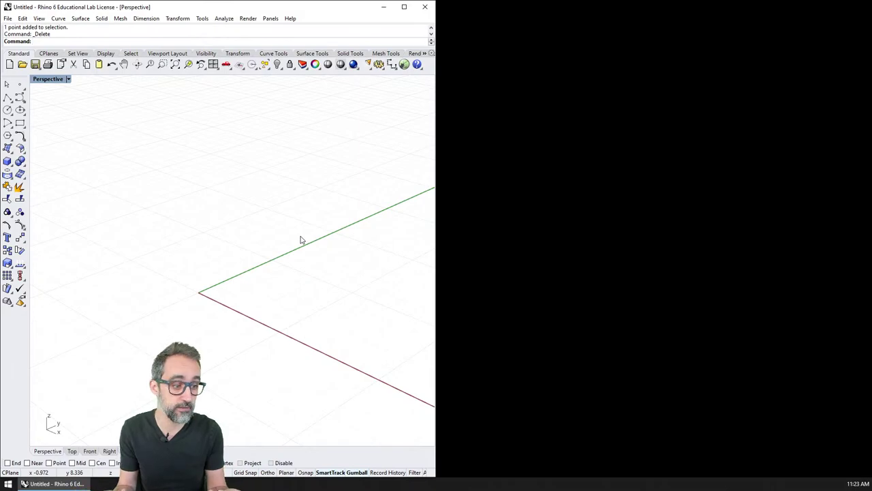
{"action": "left_click", "coordinate": [404, 64]}
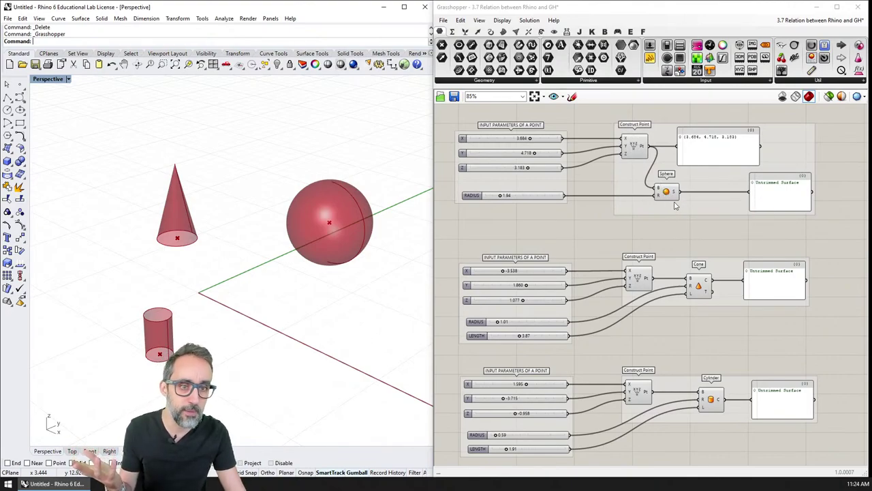
Step: Select the Sphere, Cone and Cylinder components and their Construct Points one at a time to examine their highlighting in the Perspective viewport
{"action": "mouse_move", "coordinate": [669, 193]}
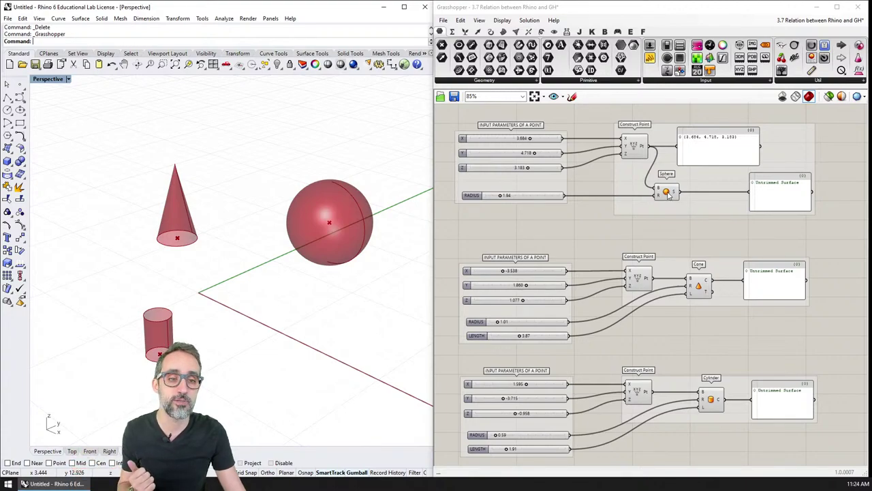
{"action": "left_click", "coordinate": [667, 193]}
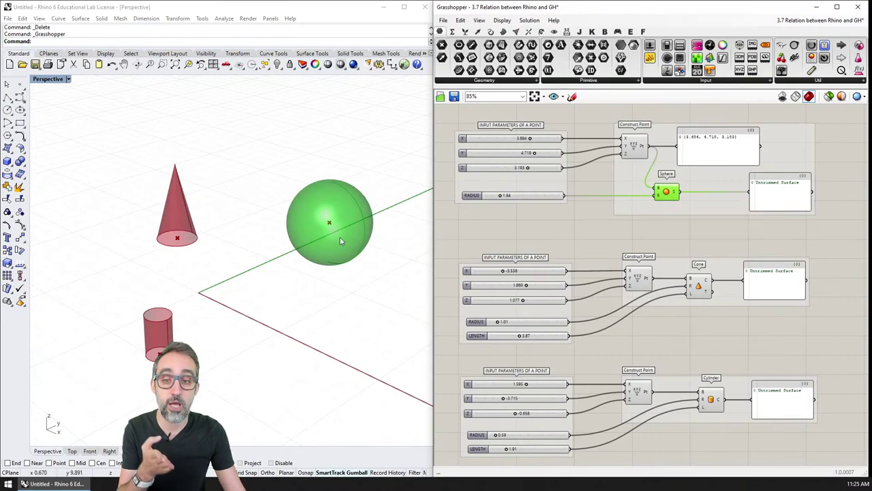
{"action": "scroll", "coordinate": [314, 236], "scroll_direction": "up", "scroll_amount": 2}
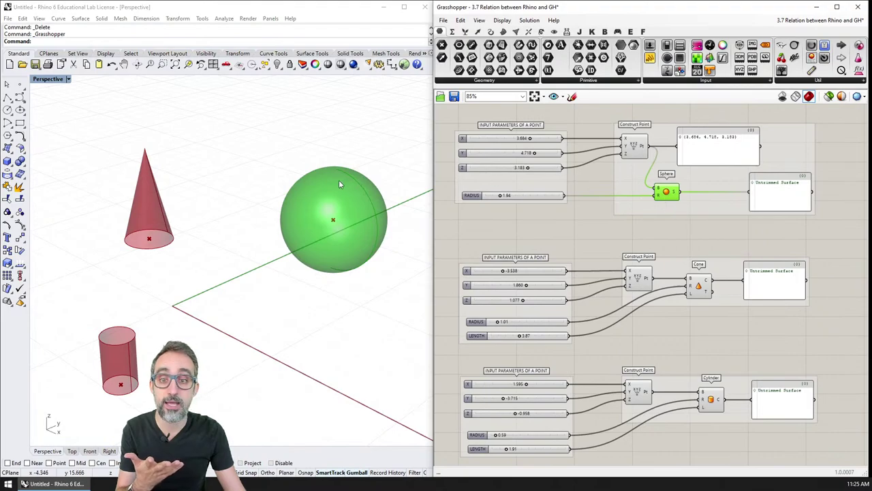
{"action": "left_click", "coordinate": [636, 147]}
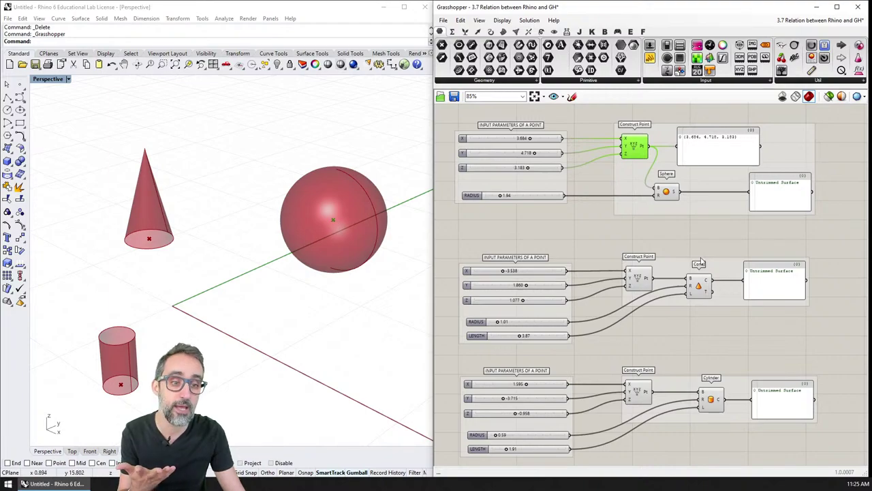
{"action": "left_click", "coordinate": [701, 286]}
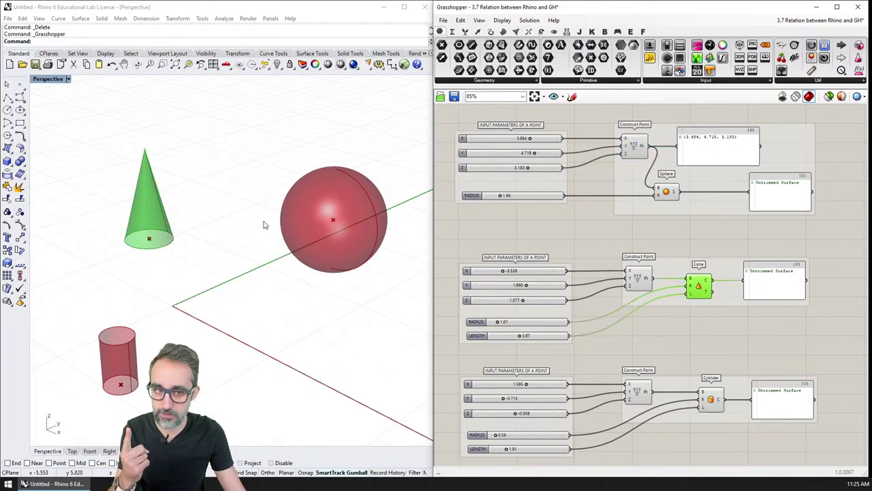
{"action": "left_click", "coordinate": [645, 285]}
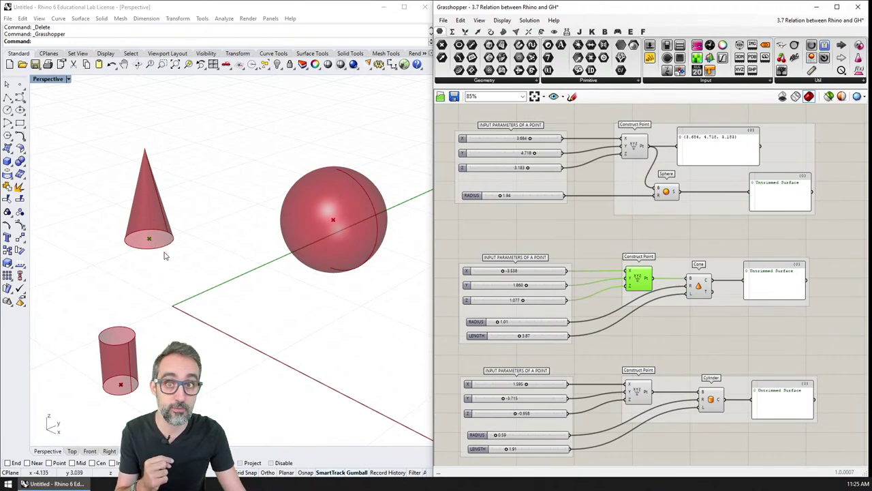
{"action": "left_click", "coordinate": [710, 402]}
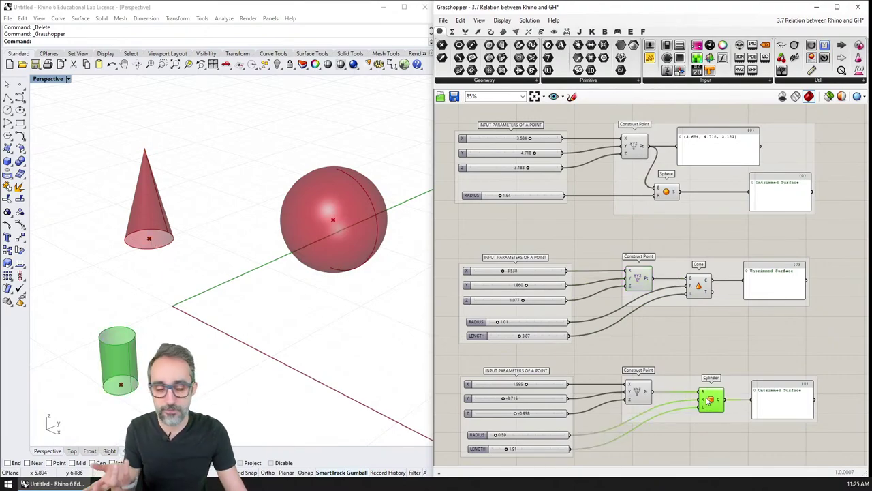
{"action": "left_click", "coordinate": [644, 393]}
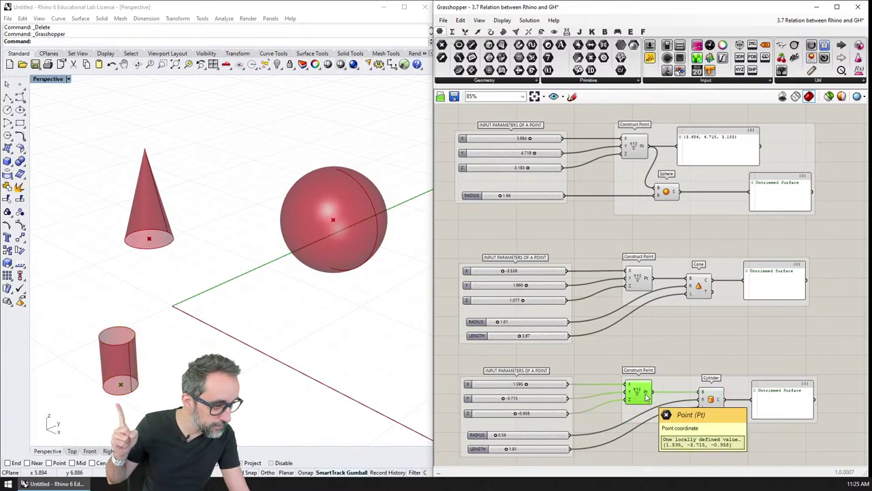
{"action": "left_click", "coordinate": [667, 352]}
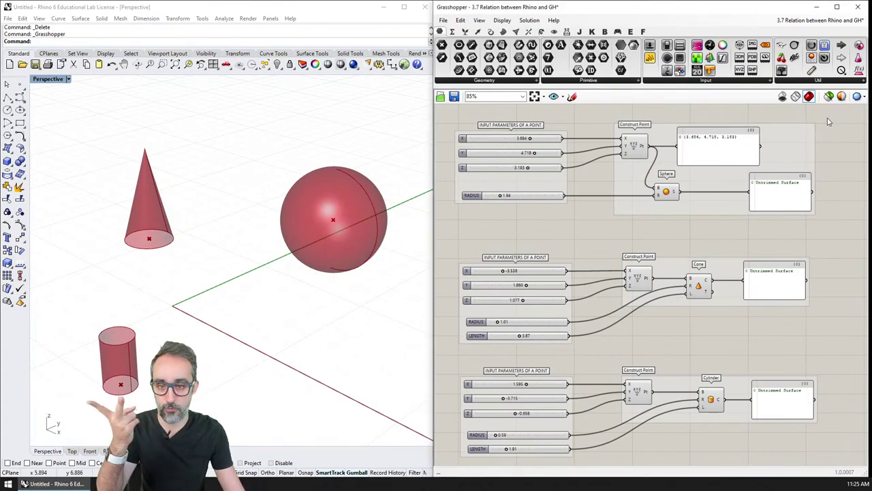
Step: Inspect the normal and selected colours in the Document Preview Settings, and close them without changes
{"action": "left_click", "coordinate": [842, 100]}
{"action": "left_click_drag", "start_coordinate": [811, 9], "coordinate": [761, 61]}
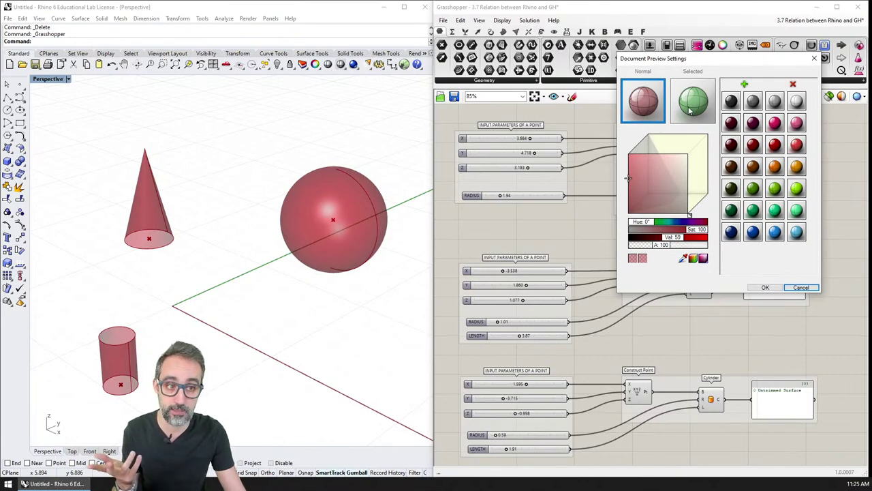
{"action": "left_click", "coordinate": [801, 287]}
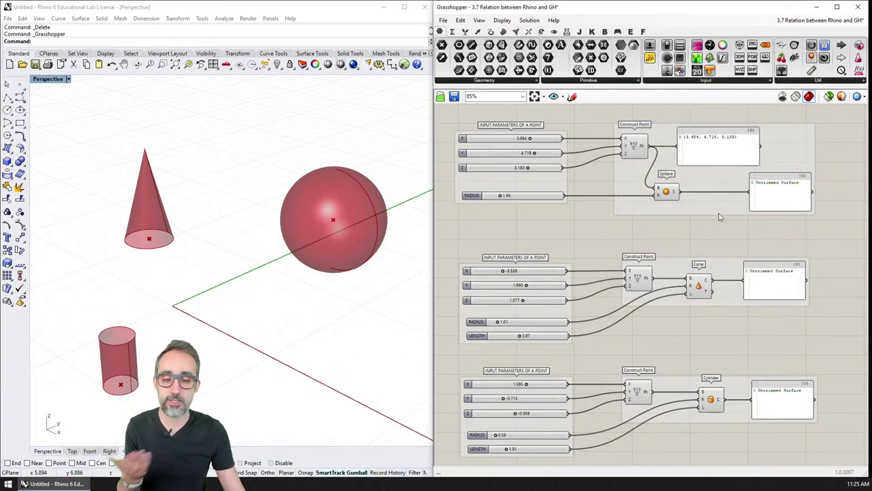
Step: Compare selected and unselected preview colours by selecting the sphere, cone and cylinder definitions' geometry components in turn
{"action": "left_click", "coordinate": [667, 192]}
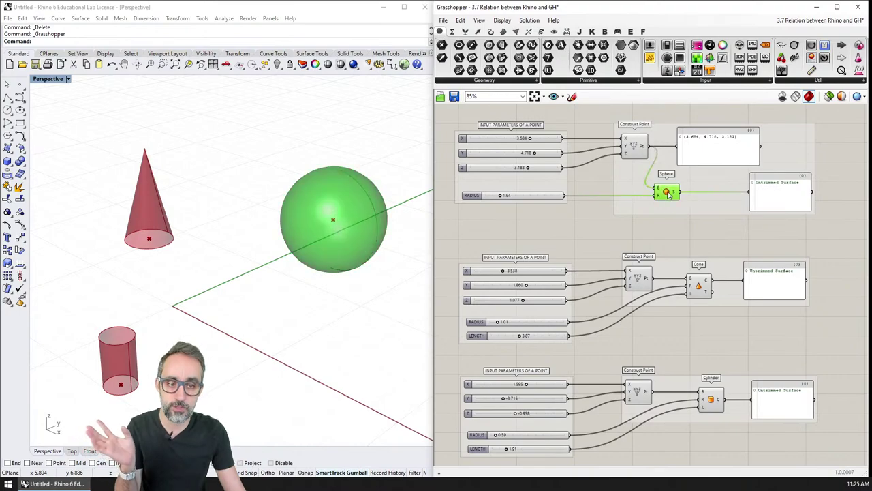
{"action": "left_click", "coordinate": [695, 280]}
{"action": "left_click", "coordinate": [645, 278]}
{"action": "left_click", "coordinate": [637, 150]}
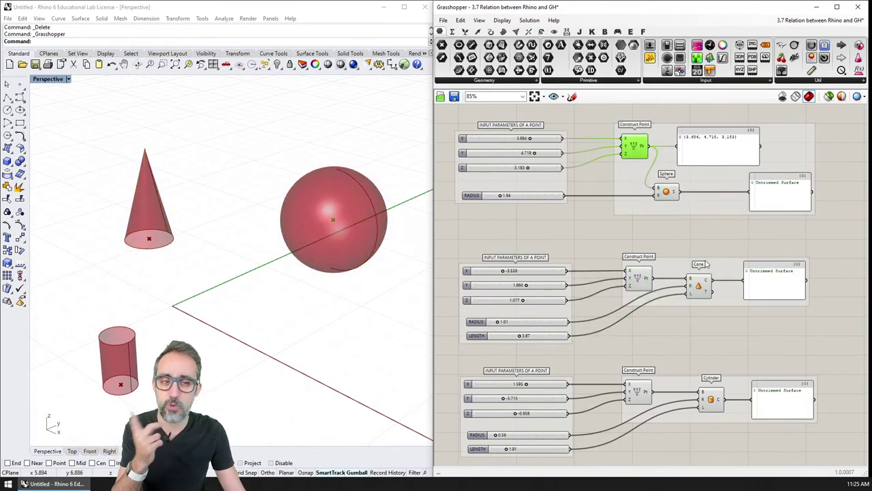
{"action": "left_click", "coordinate": [715, 400]}
{"action": "left_click", "coordinate": [638, 391]}
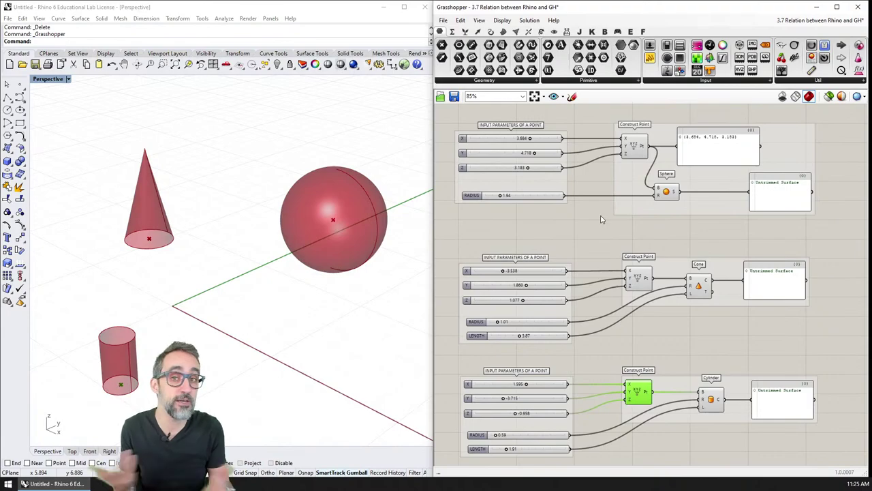
Step: Disable the sphere's Construct Point to examine the effect on the Sphere component, and enable it again
{"action": "right_click_drag", "start_coordinate": [602, 218], "coordinate": [606, 286]}
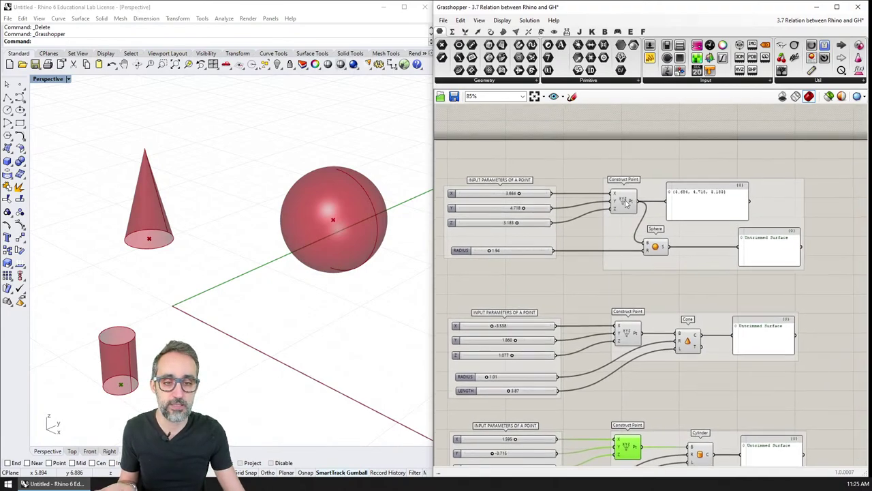
{"action": "left_click", "coordinate": [623, 201]}
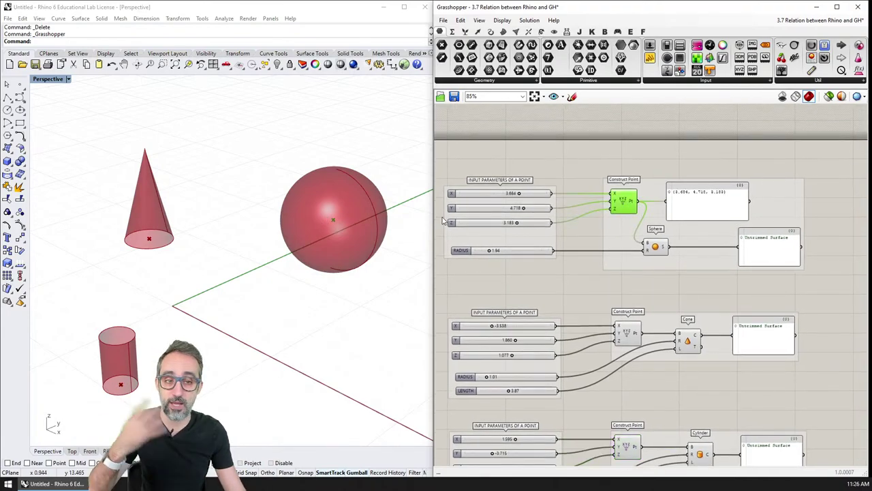
{"action": "scroll", "coordinate": [584, 253], "scroll_direction": "up", "scroll_amount": 3}
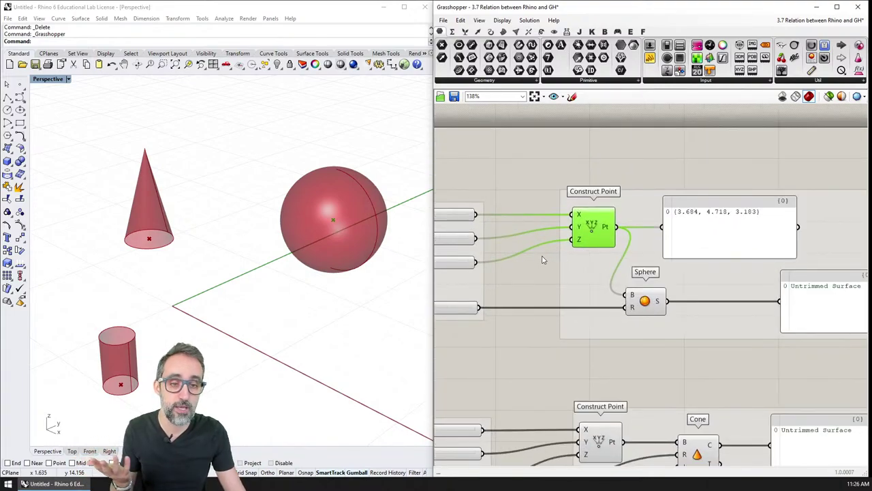
{"action": "left_click", "coordinate": [543, 217]}
{"action": "left_click", "coordinate": [591, 237]}
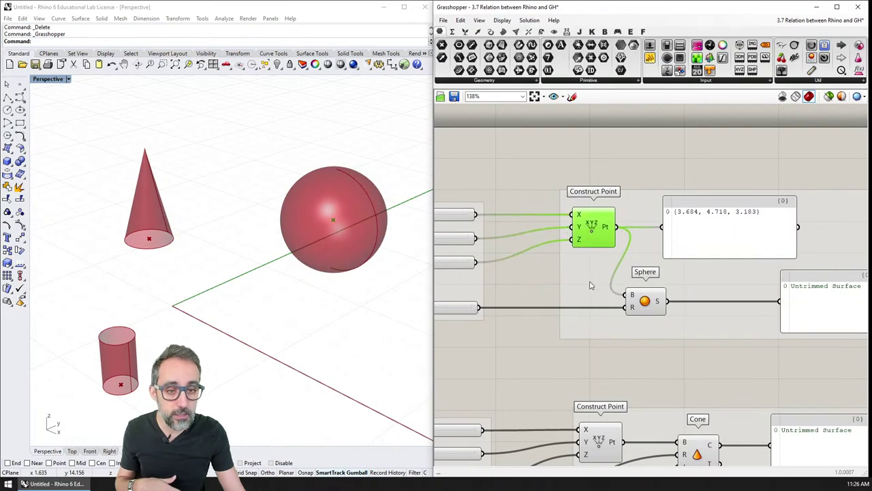
{"action": "middle_click", "coordinate": [593, 230]}
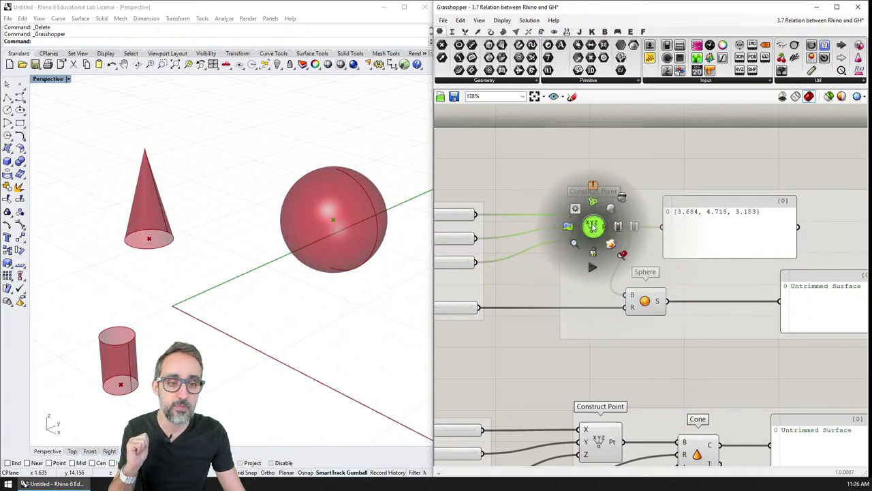
{"action": "left_click", "coordinate": [634, 227]}
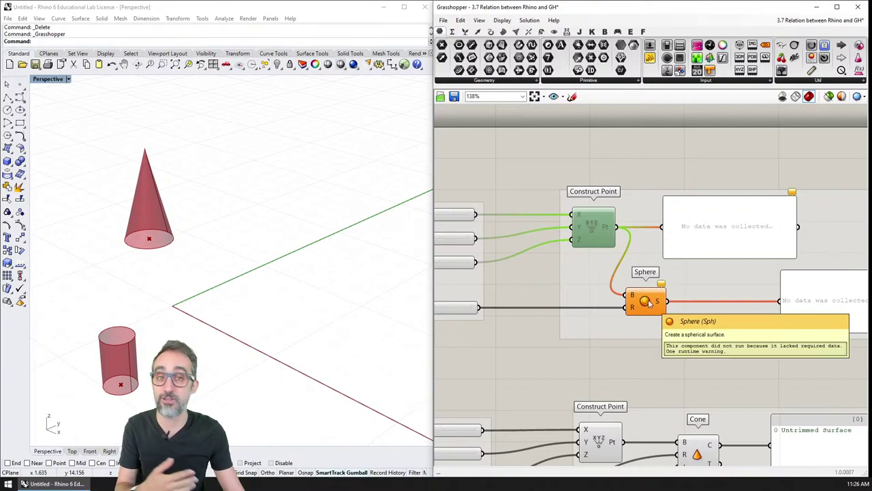
{"action": "middle_click", "coordinate": [590, 227]}
{"action": "left_click", "coordinate": [621, 231]}
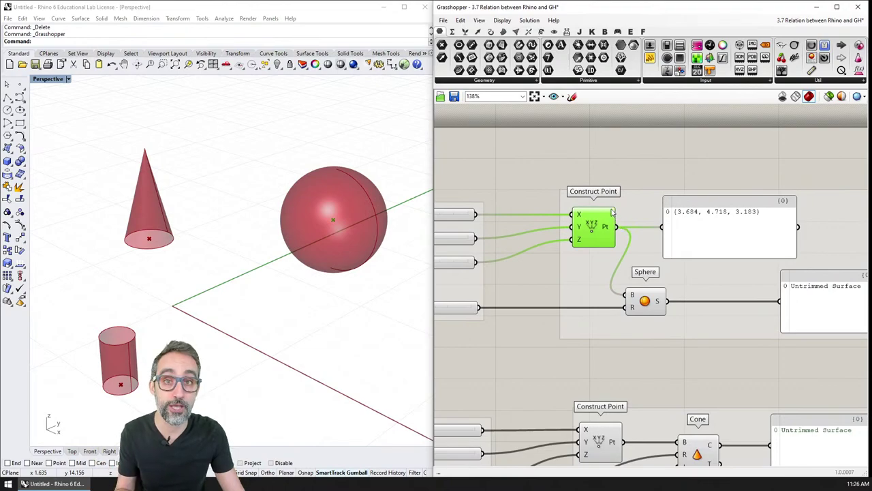
Step: Turn off the preview of the Construct Points that feed the Sphere and Cone components
{"action": "middle_click", "coordinate": [595, 227]}
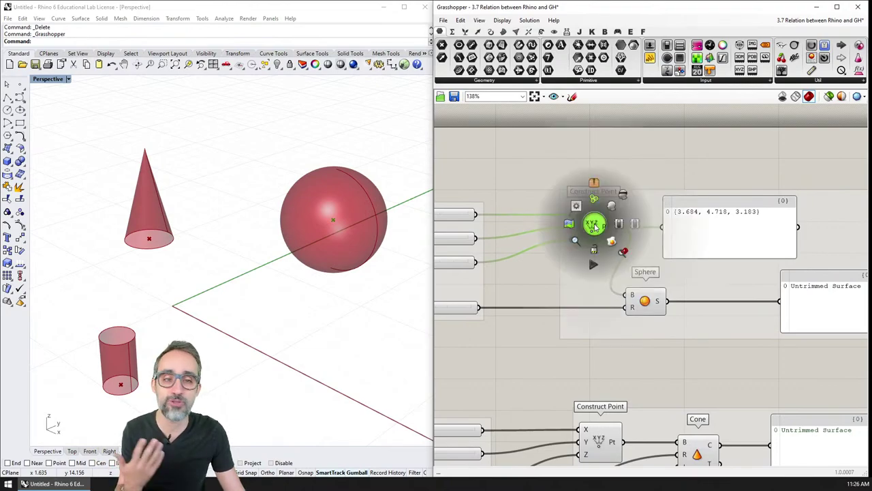
{"action": "left_click", "coordinate": [622, 197]}
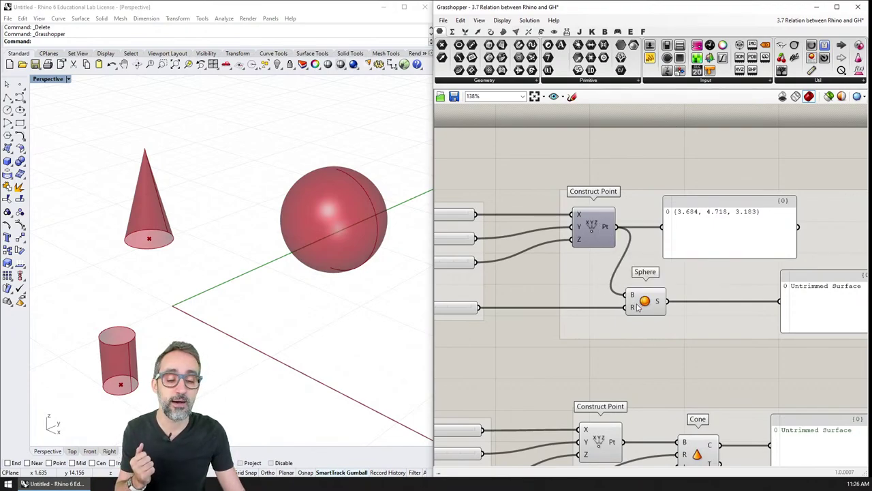
{"action": "scroll", "coordinate": [637, 306], "scroll_direction": "down", "scroll_amount": 3}
{"action": "middle_click", "coordinate": [594, 271]}
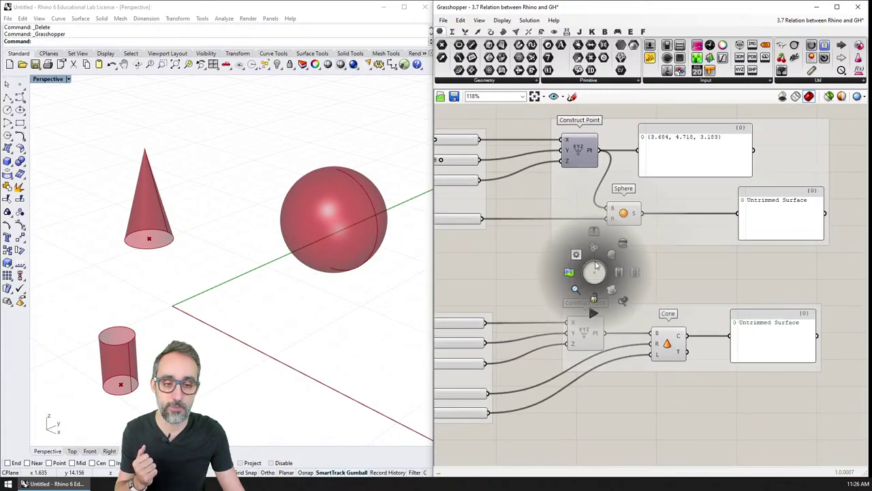
{"action": "right_click_drag", "start_coordinate": [553, 284], "coordinate": [552, 240]}
{"action": "left_click", "coordinate": [580, 292]}
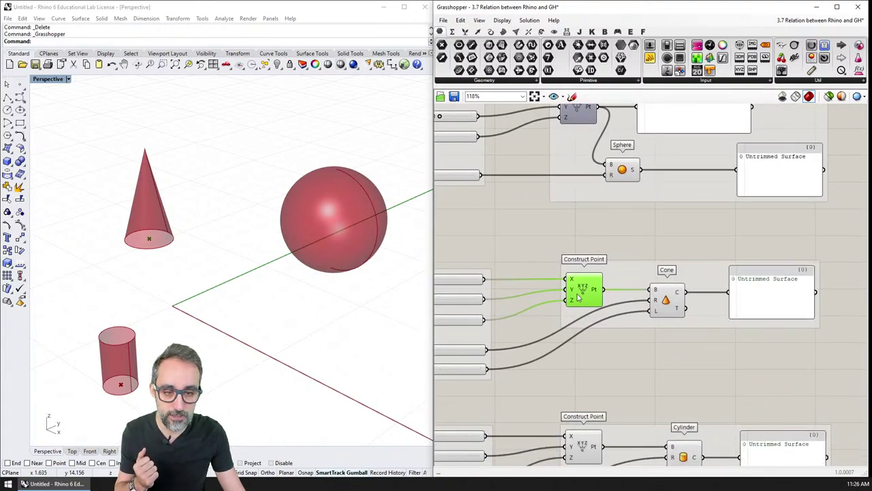
{"action": "middle_click", "coordinate": [583, 293]}
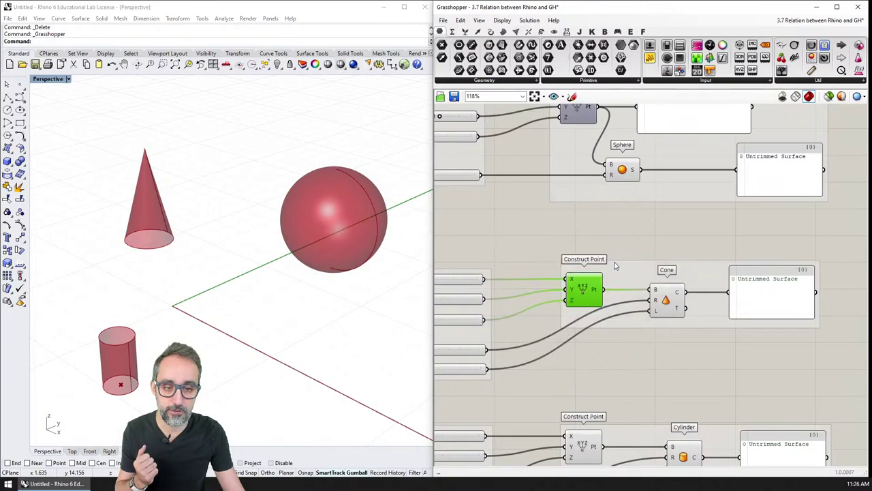
Step: Turn off the preview of the Construct Point that feeds the Cylinder component
{"action": "right_click_drag", "start_coordinate": [601, 330], "coordinate": [575, 274]}
{"action": "scroll", "coordinate": [572, 306], "scroll_direction": "up", "scroll_amount": 2}
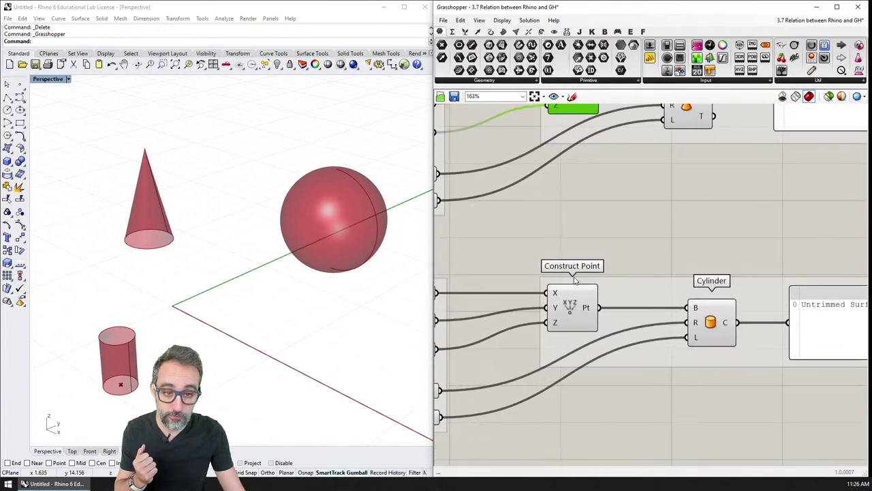
{"action": "left_click", "coordinate": [571, 311]}
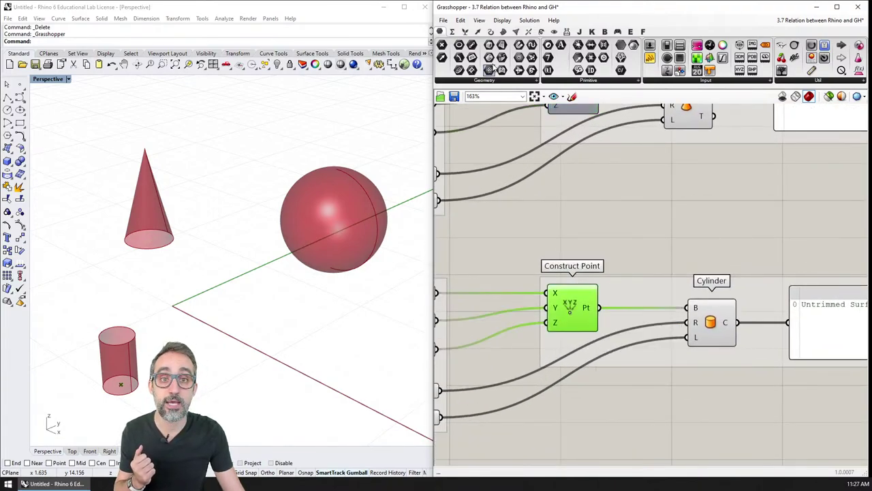
{"action": "left_click", "coordinate": [483, 21]}
{"action": "mouse_move", "coordinate": [462, 22]}
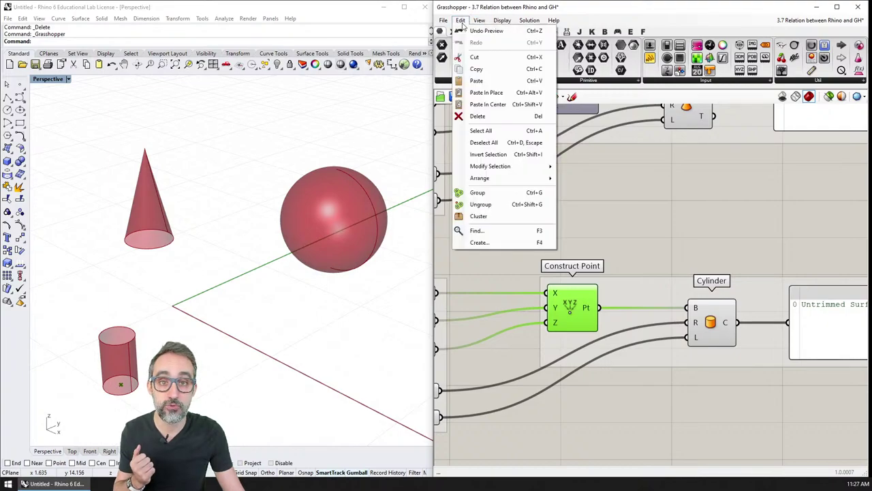
{"action": "left_click", "coordinate": [462, 21]}
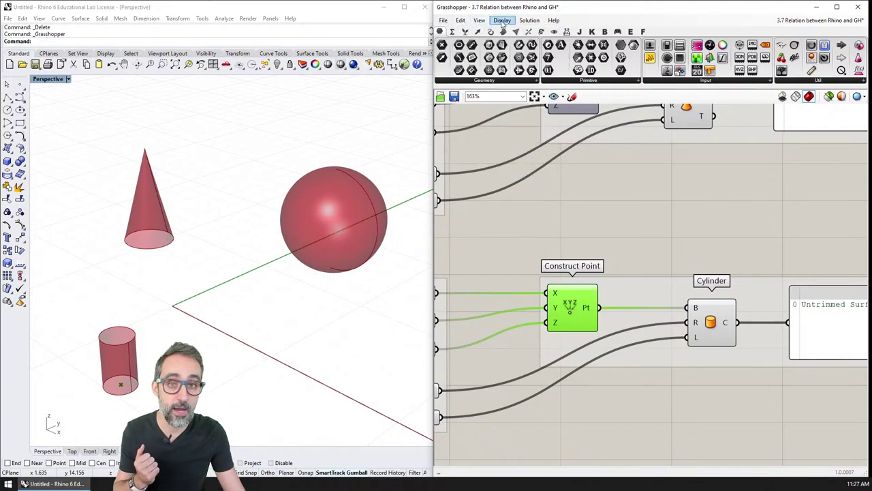
{"action": "left_click", "coordinate": [502, 21]}
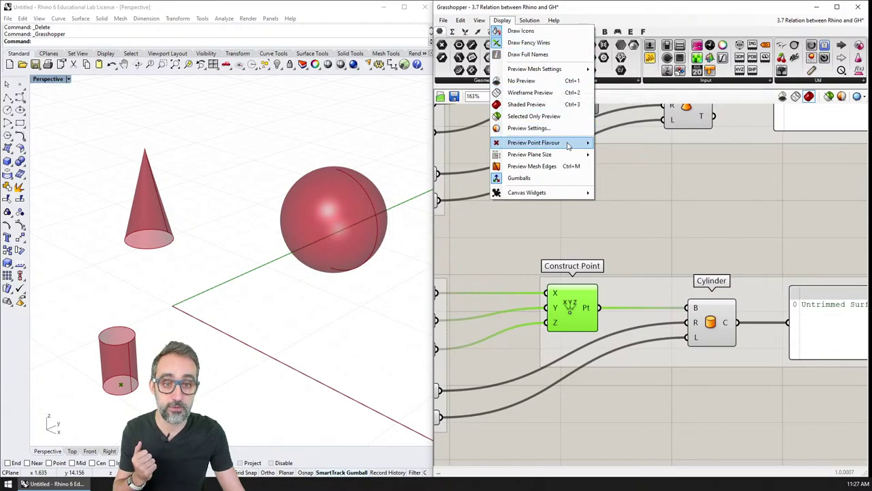
{"action": "left_click", "coordinate": [578, 241]}
{"action": "left_click", "coordinate": [585, 310]}
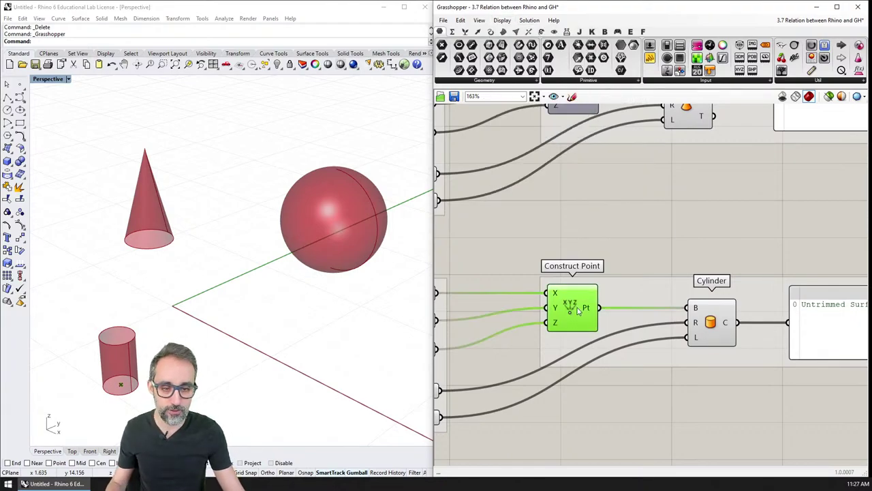
{"action": "left_click", "coordinate": [602, 281]}
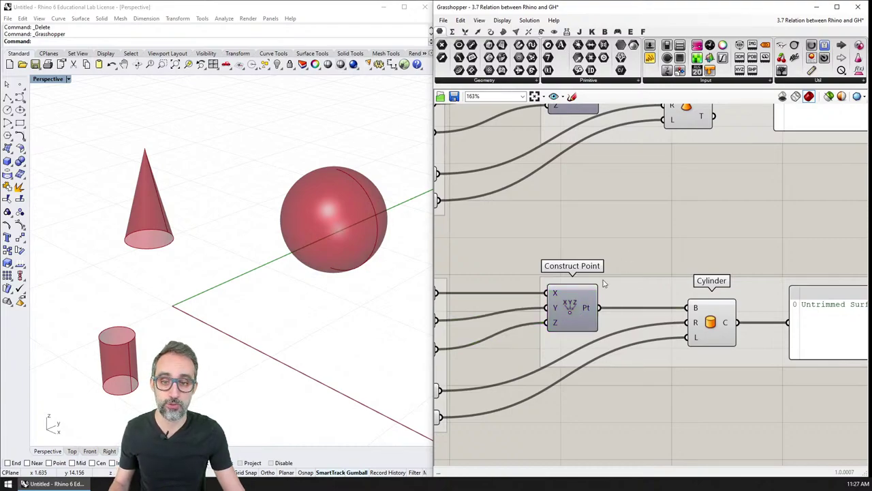
{"action": "left_click", "coordinate": [574, 314]}
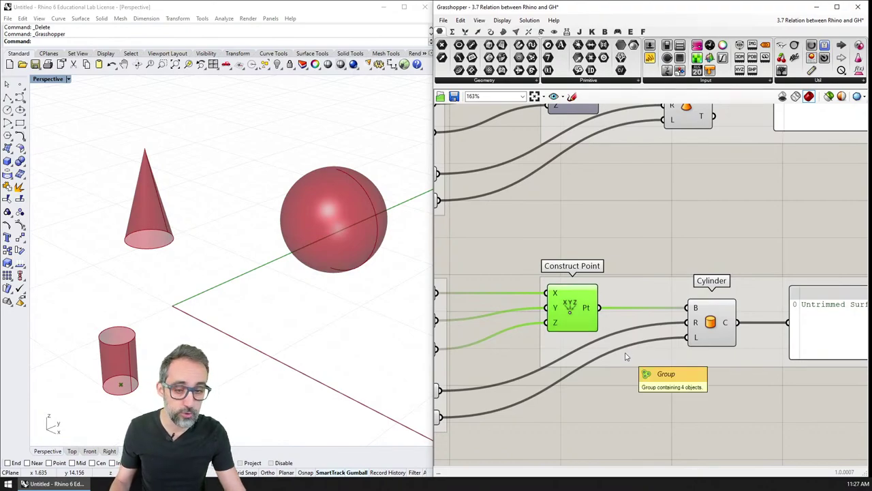
{"action": "left_click", "coordinate": [599, 348]}
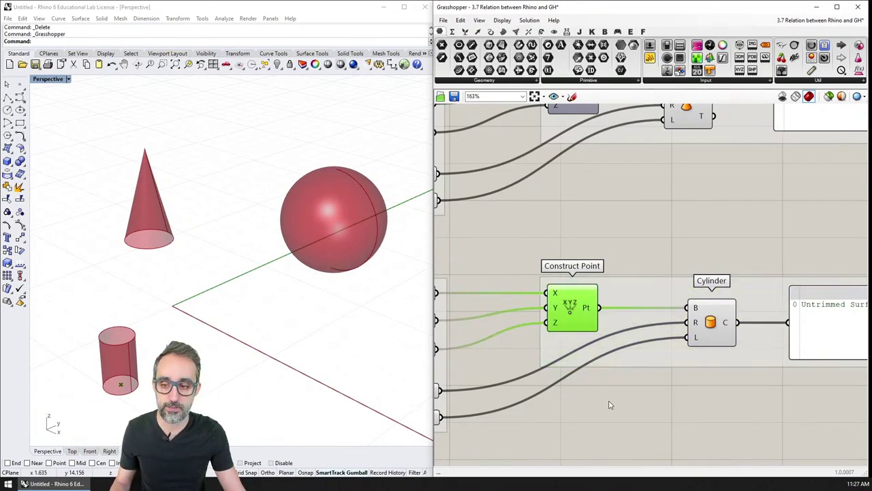
Step: Turn off the previews of the Sphere, Cone and Cylinder components one after another
{"action": "scroll", "coordinate": [600, 225], "scroll_direction": "down", "scroll_amount": 3}
{"action": "right_click_drag", "start_coordinate": [568, 270], "coordinate": [600, 244]}
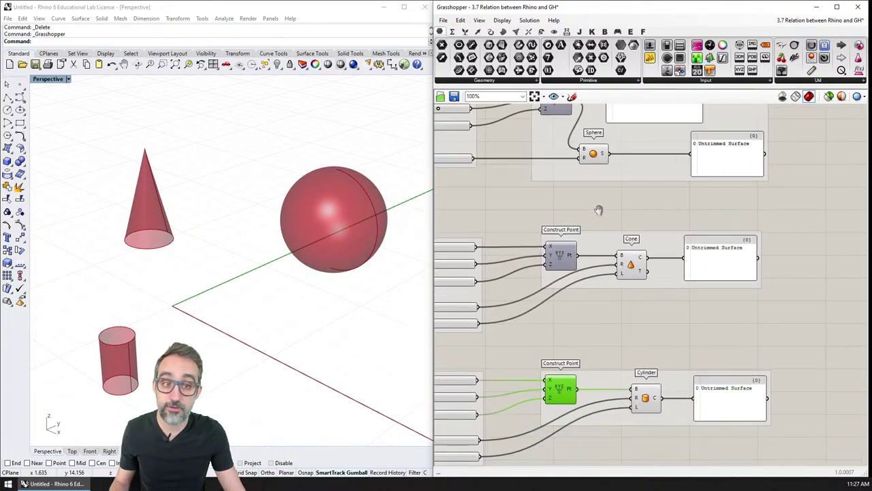
{"action": "left_click", "coordinate": [596, 155]}
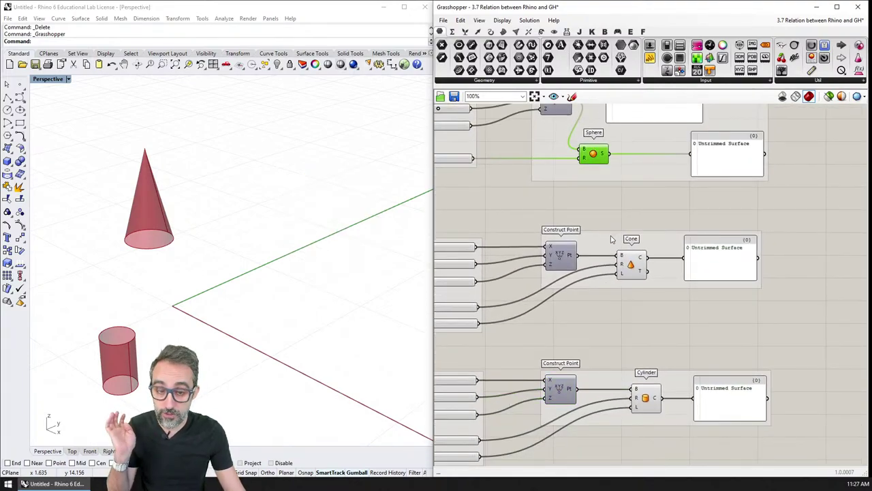
{"action": "left_click", "coordinate": [630, 266]}
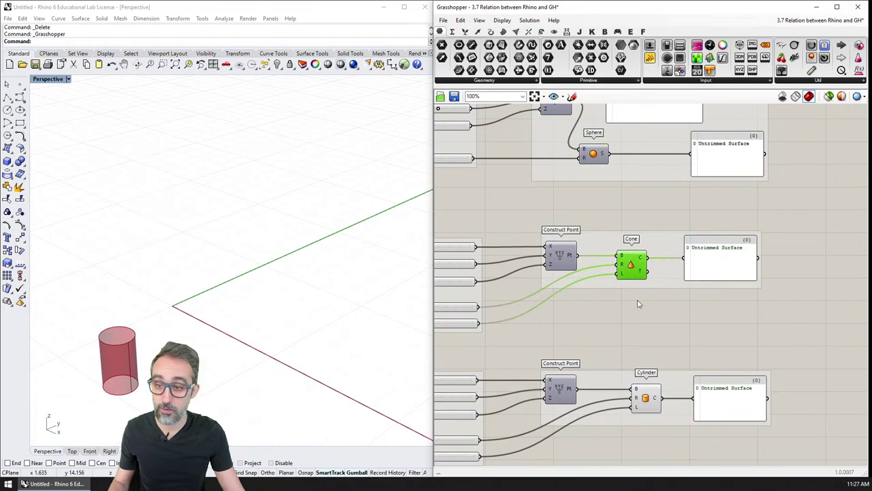
{"action": "left_click", "coordinate": [650, 406]}
Step: Turn the previews of the Sphere, Cone and Cylinder components back on
{"action": "scroll", "coordinate": [641, 325], "scroll_direction": "down", "scroll_amount": 2}
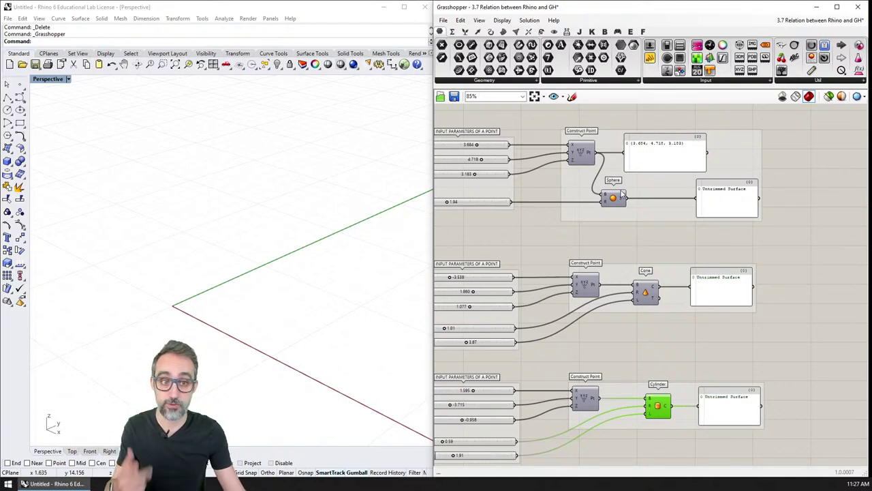
{"action": "left_click", "coordinate": [609, 204]}
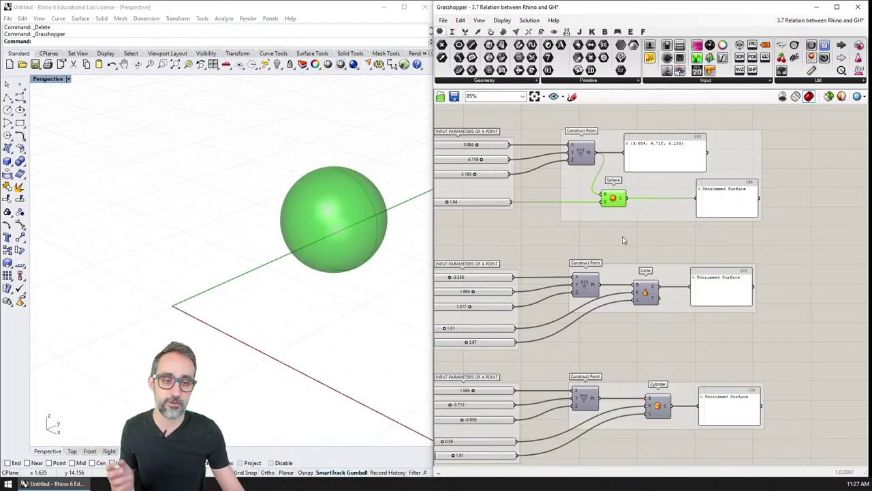
{"action": "left_click", "coordinate": [622, 239]}
{"action": "left_click", "coordinate": [658, 406]}
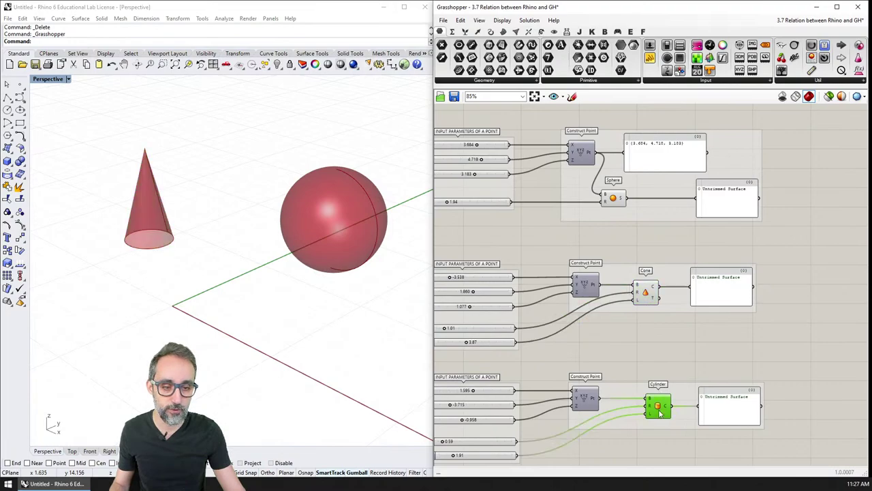
{"action": "key", "text": "ctrl+q"}
{"action": "left_click", "coordinate": [659, 356]}
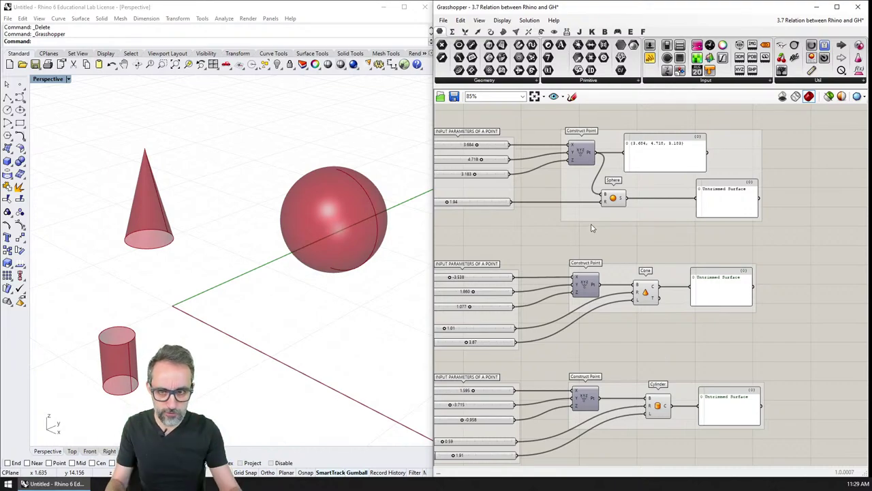
Step: Hide the previews of the Cone and Cylinder components, leaving only the sphere previewed in Rhino
{"action": "left_click", "coordinate": [647, 291]}
{"action": "left_click", "coordinate": [661, 406]}
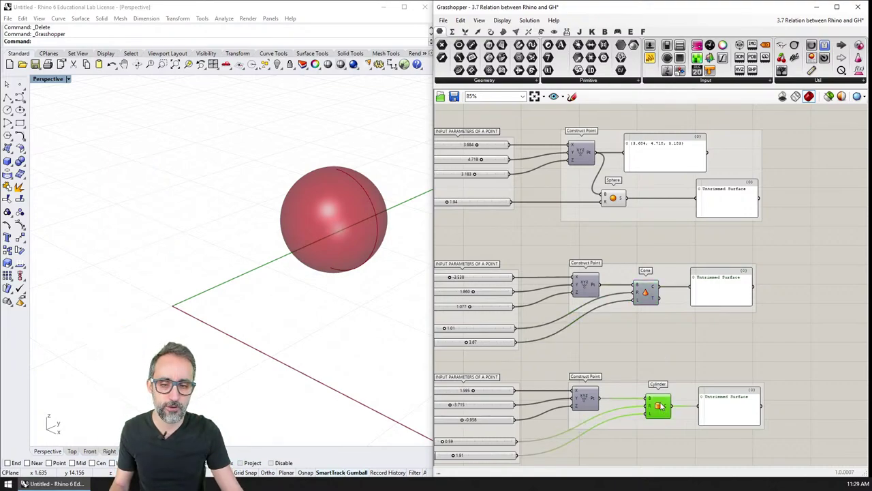
{"action": "right_click_drag", "start_coordinate": [381, 269], "coordinate": [349, 297]}
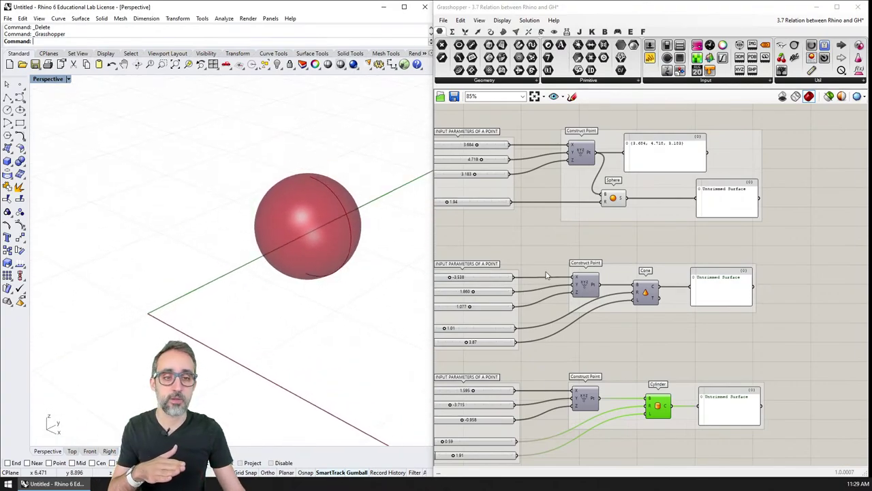
{"action": "right_click_drag", "start_coordinate": [556, 255], "coordinate": [627, 249]}
{"action": "scroll", "coordinate": [599, 231], "scroll_direction": "down", "scroll_amount": 2}
{"action": "scroll", "coordinate": [599, 231], "scroll_direction": "up", "scroll_amount": 2}
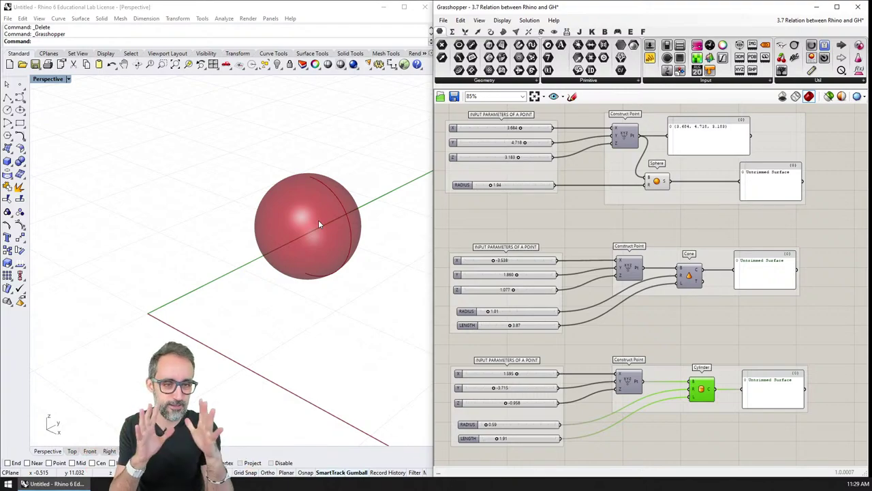
{"action": "right_click_drag", "start_coordinate": [567, 211], "coordinate": [585, 237]}
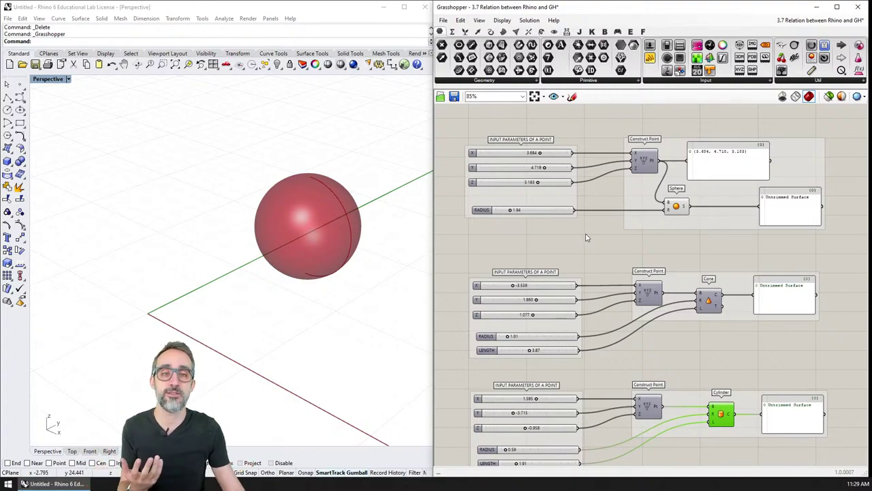
Step: Select the Sphere component, set its radius to 2.06 and its centre point's Z to 3.495, and deselect it
{"action": "left_click", "coordinate": [677, 206]}
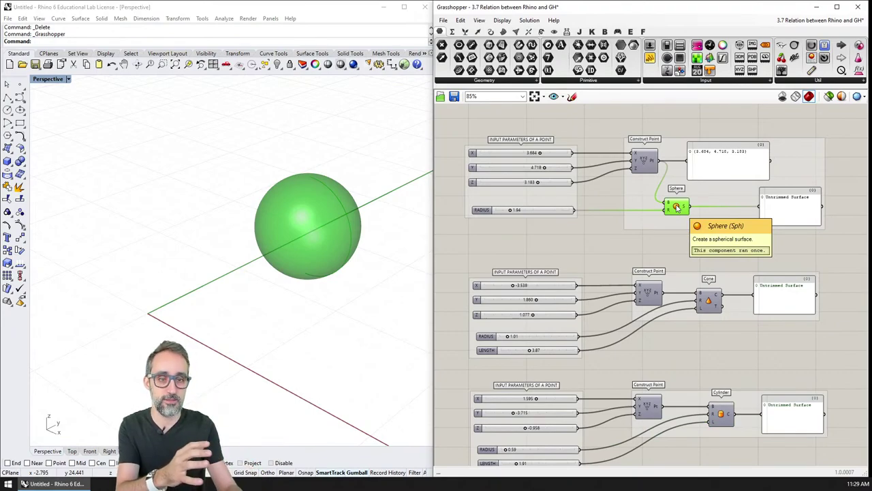
{"action": "left_click_drag", "start_coordinate": [509, 210], "coordinate": [513, 210]}
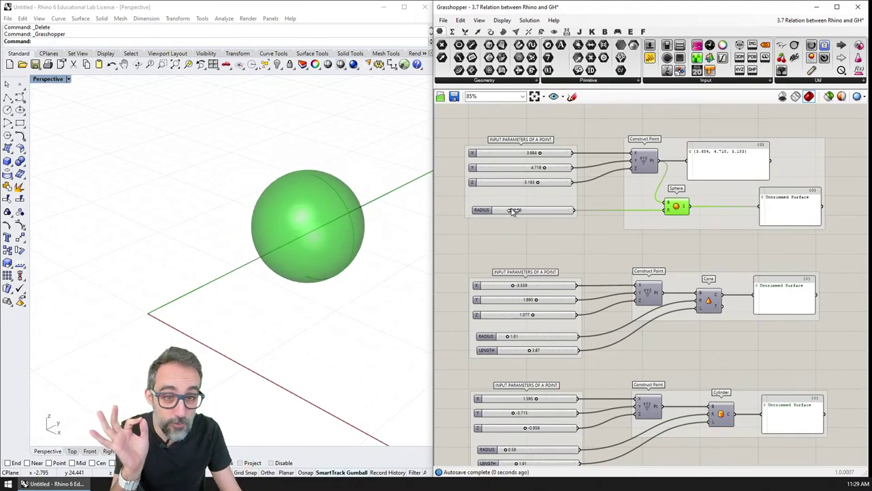
{"action": "left_click_drag", "start_coordinate": [537, 182], "coordinate": [540, 183]}
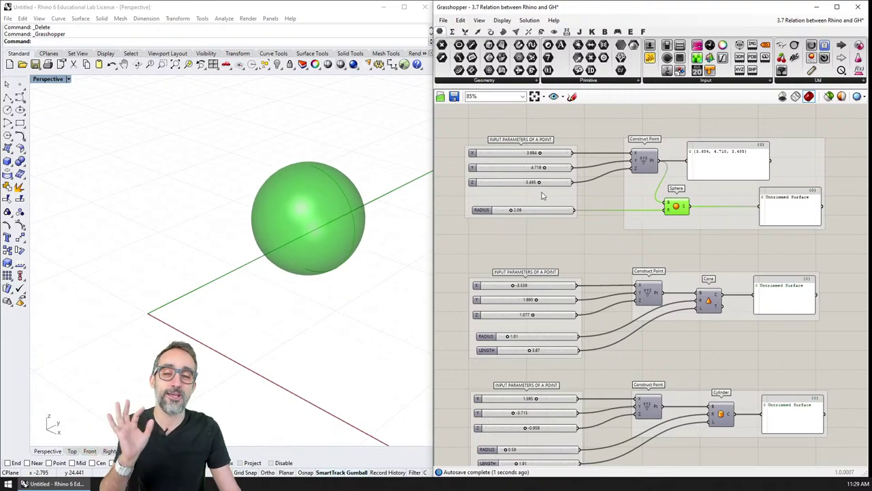
{"action": "left_click", "coordinate": [307, 282]}
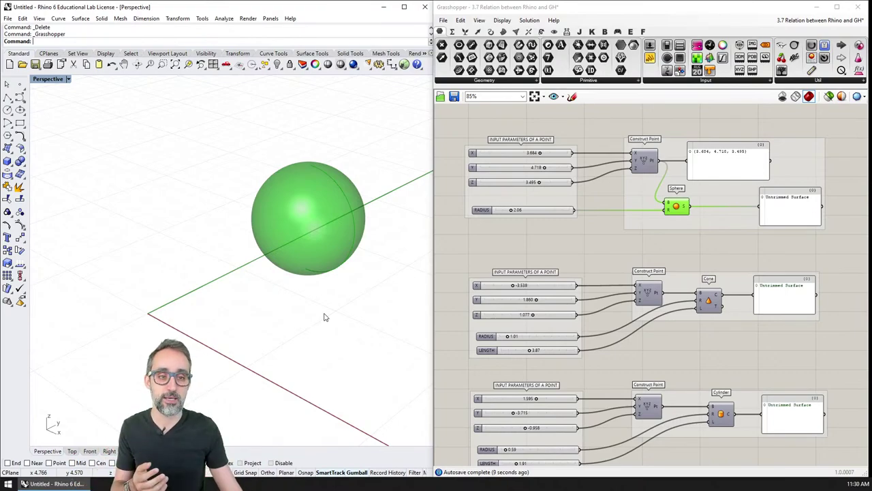
{"action": "left_click", "coordinate": [668, 226]}
Step: Move the sphere's centre point by setting its Y to 5.957 and its Z to 3.849
{"action": "scroll", "coordinate": [670, 232], "scroll_direction": "up", "scroll_amount": 2}
{"action": "left_click", "coordinate": [681, 267]}
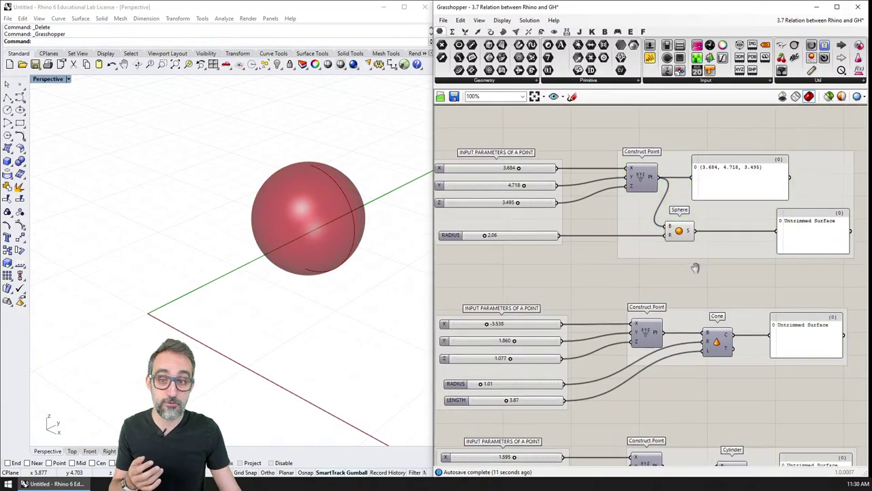
{"action": "mouse_move", "coordinate": [695, 267]}
{"action": "right_mouse_down"}
{"action": "mouse_move", "coordinate": [713, 259]}
{"action": "mouse_move", "coordinate": [703, 261]}
{"action": "right_mouse_up"}
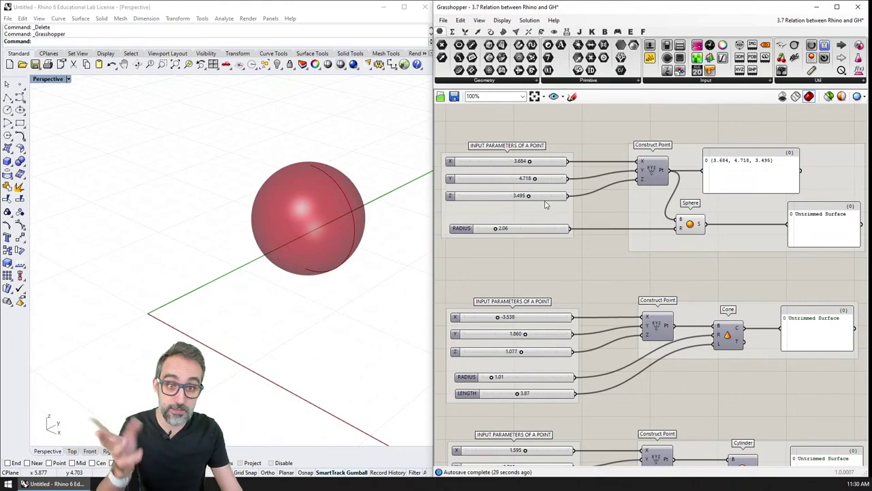
{"action": "left_click_drag", "start_coordinate": [534, 179], "coordinate": [532, 197]}
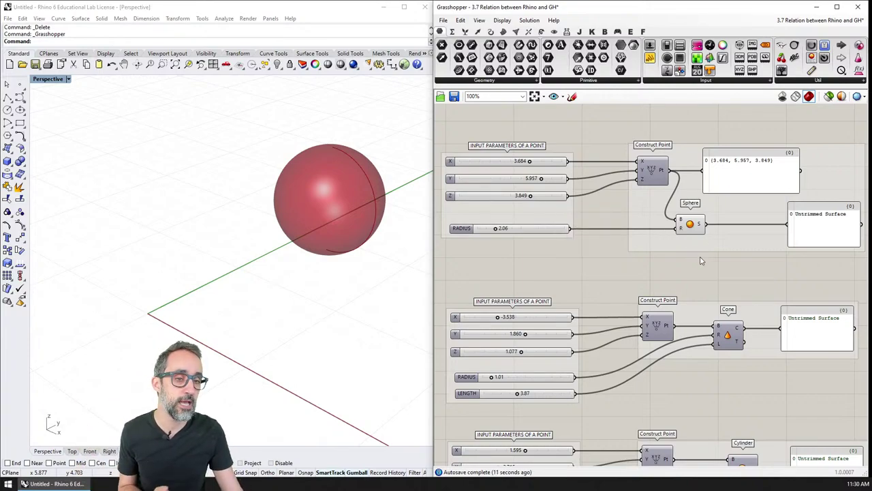
Step: Bake the Sphere component's S output into Rhino on the Default layer, with its colour by layer
{"action": "right_click_drag", "start_coordinate": [699, 257], "coordinate": [655, 276]}
{"action": "scroll", "coordinate": [618, 259], "scroll_direction": "up", "scroll_amount": 2}
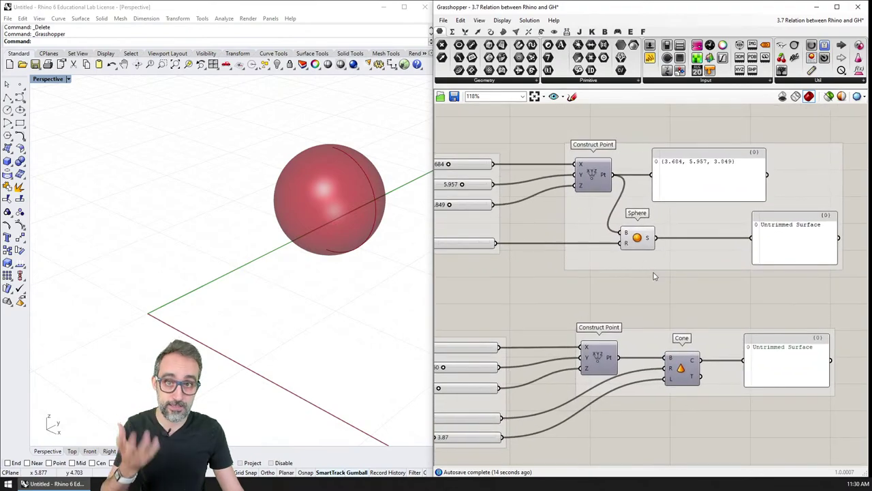
{"action": "left_click", "coordinate": [643, 240]}
{"action": "scroll", "coordinate": [651, 278], "scroll_direction": "up", "scroll_amount": 1}
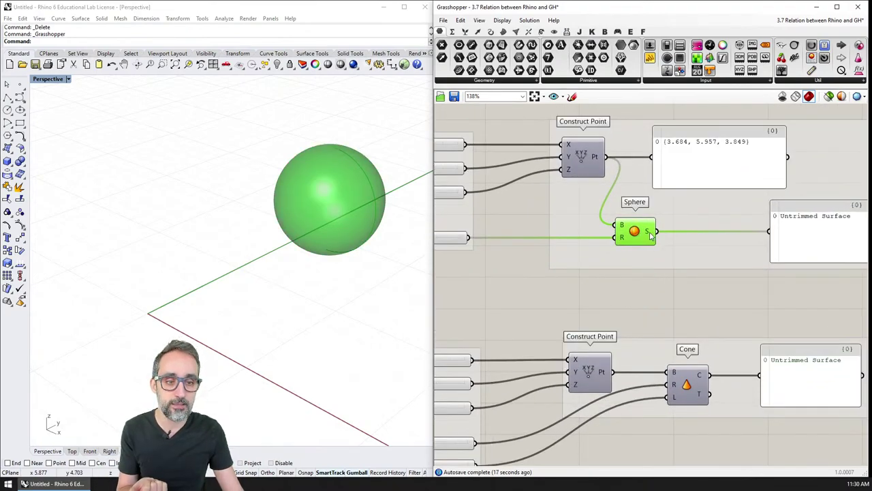
{"action": "mouse_move", "coordinate": [650, 232]}
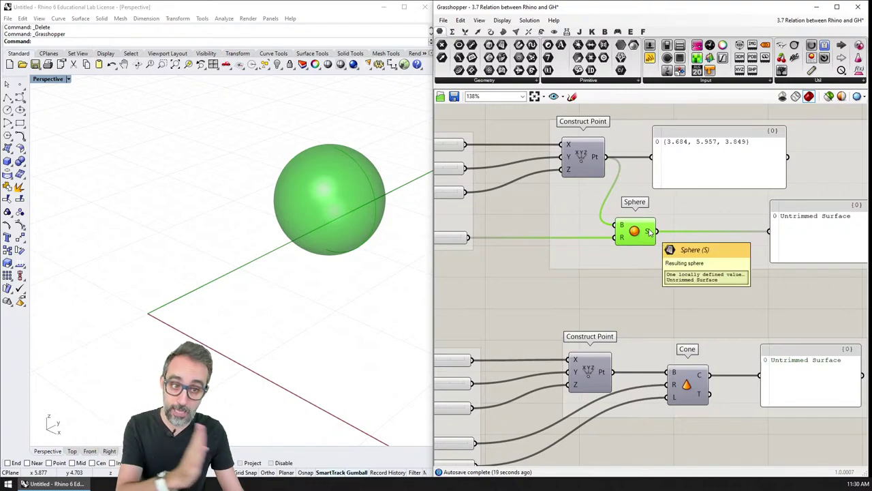
{"action": "right_click", "coordinate": [650, 232]}
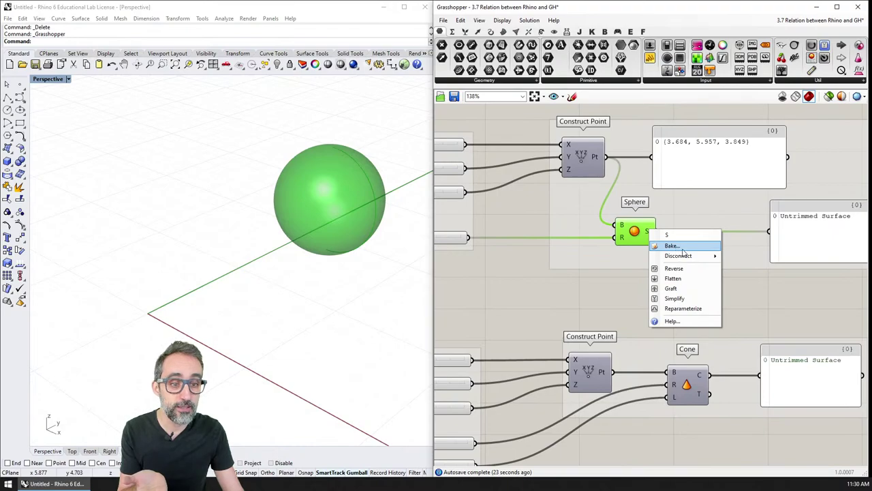
{"action": "left_click", "coordinate": [691, 247]}
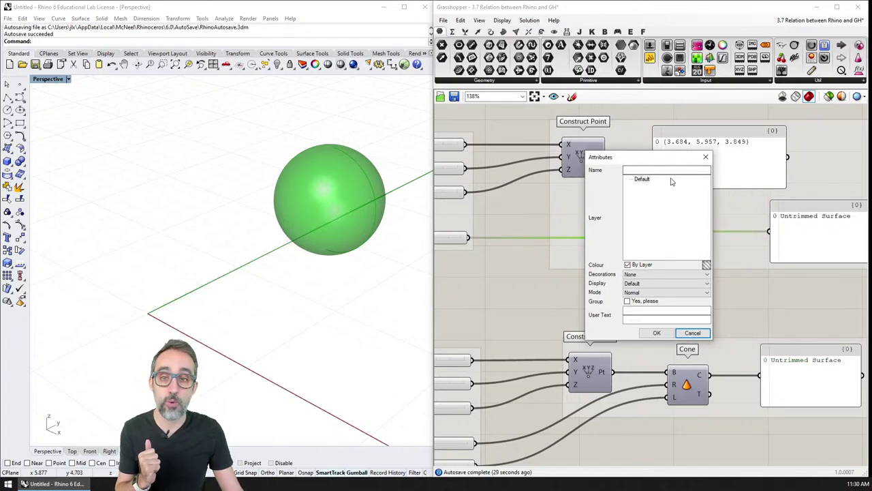
{"action": "left_click", "coordinate": [642, 180]}
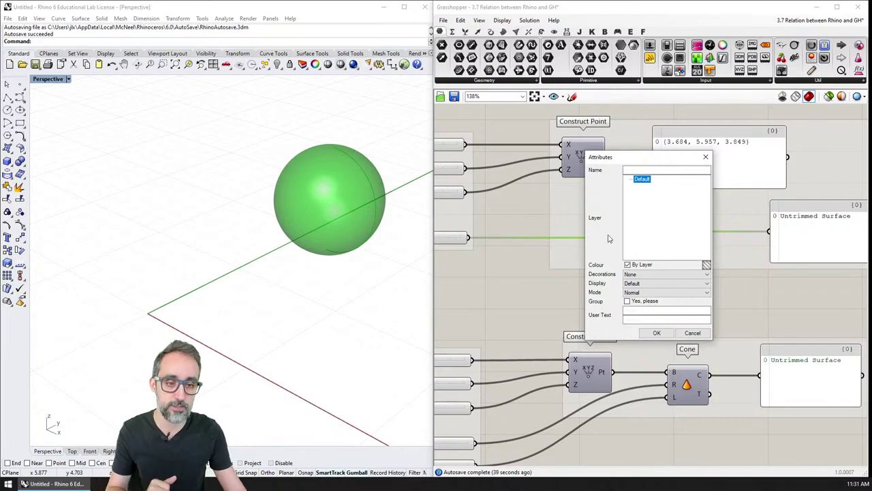
{"action": "left_click", "coordinate": [642, 301]}
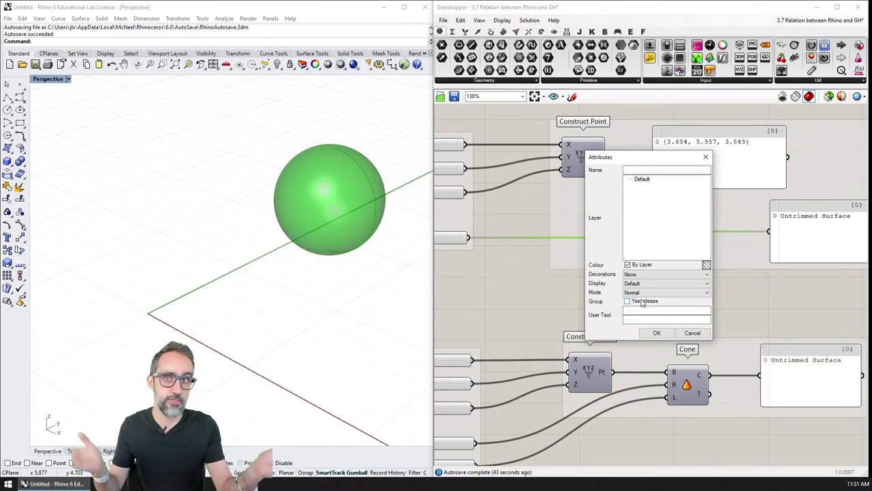
{"action": "left_click", "coordinate": [659, 333]}
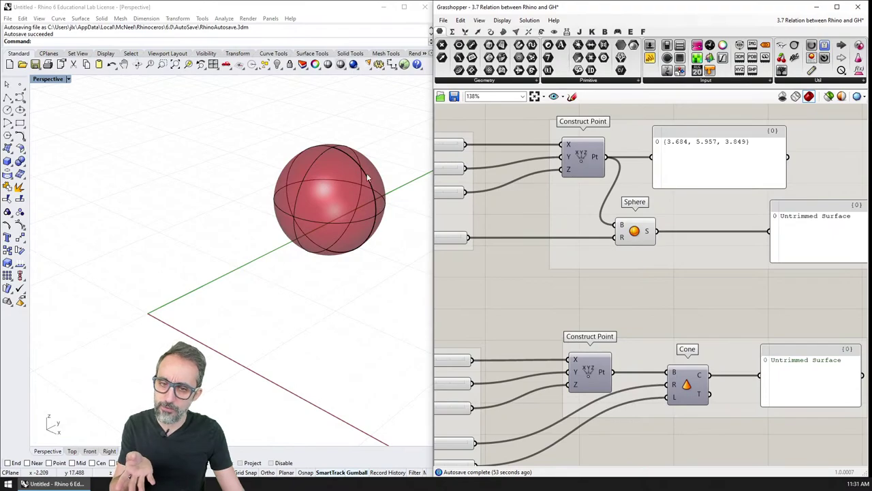
Step: Switch the Perspective viewport's display mode to Rendered and from there to Ghosted
{"action": "left_click", "coordinate": [50, 82]}
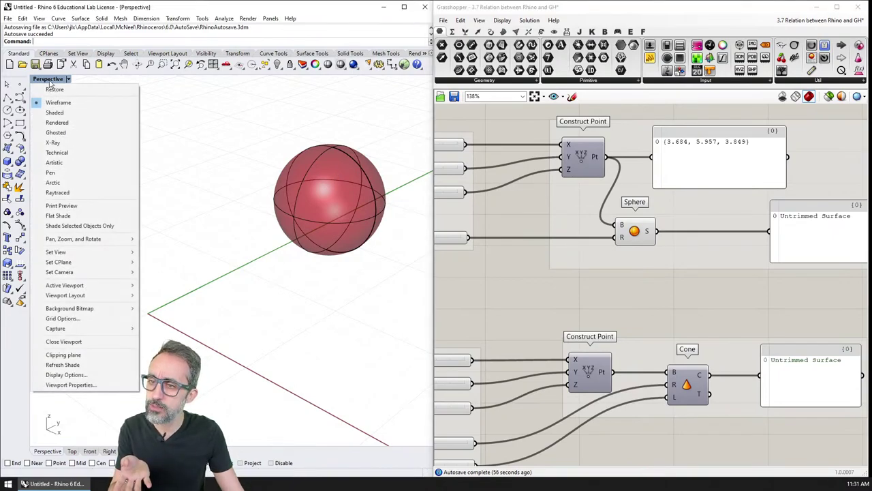
{"action": "left_click", "coordinate": [60, 123]}
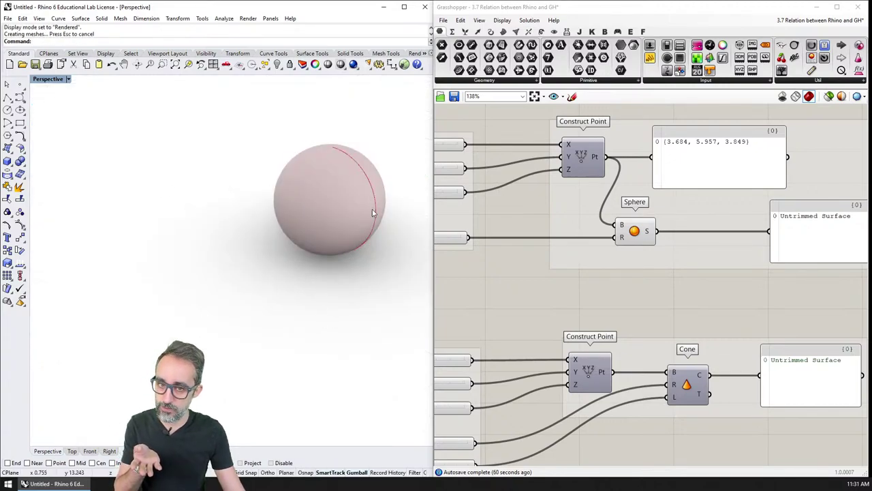
{"action": "left_click", "coordinate": [49, 79]}
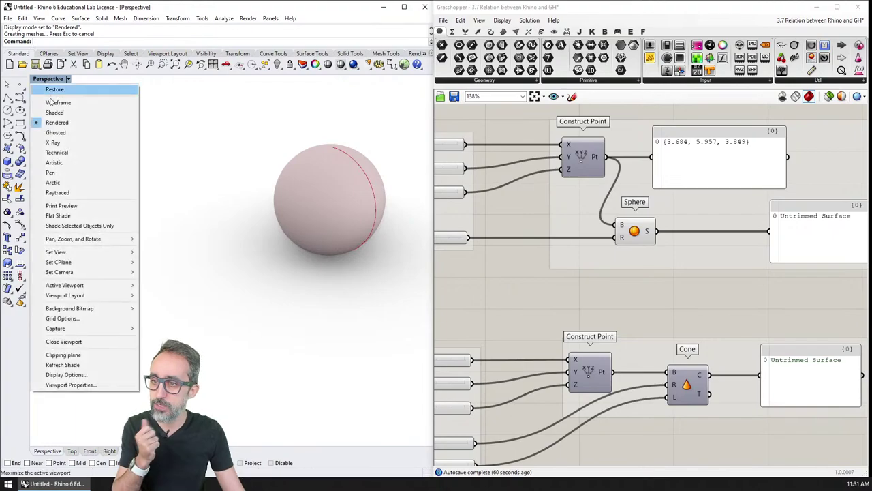
{"action": "left_click", "coordinate": [57, 132]}
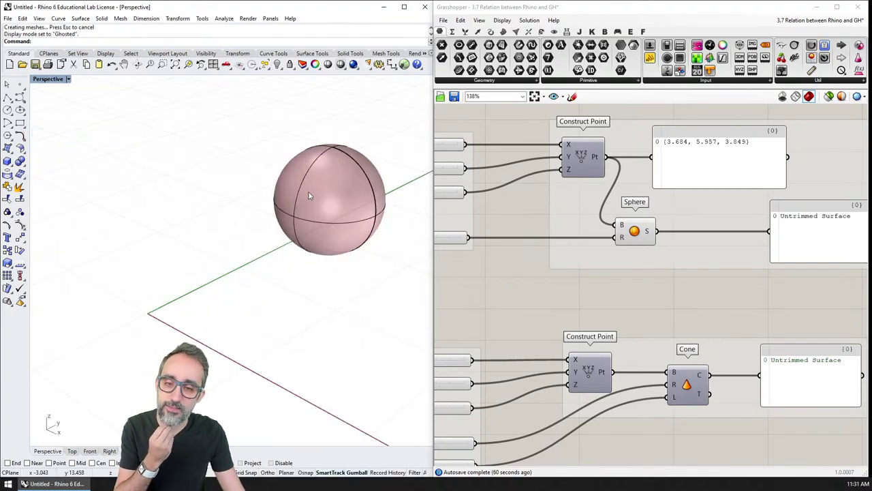
Step: Repeatedly select and deselect the baked sphere in the Perspective viewport to examine it beneath the overlapping Grasshopper preview
{"action": "left_click", "coordinate": [372, 197]}
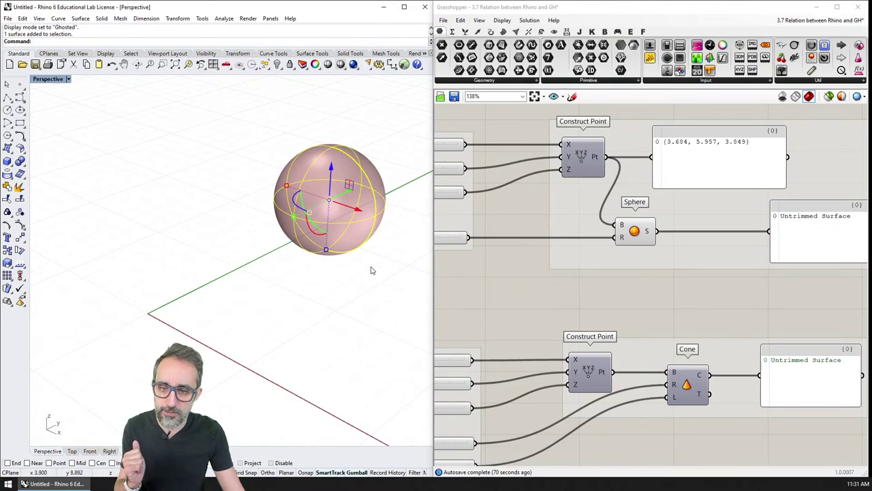
{"action": "left_click", "coordinate": [370, 268]}
{"action": "left_click", "coordinate": [365, 179]}
{"action": "left_click", "coordinate": [379, 135]}
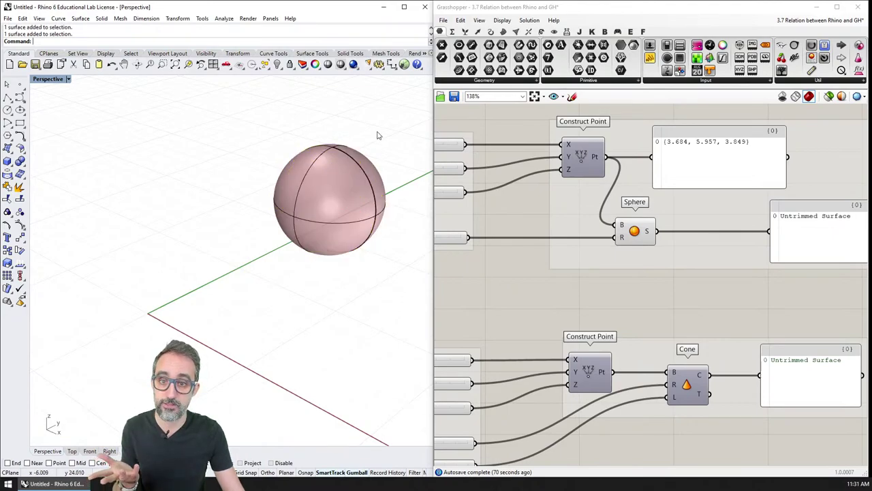
{"action": "left_click", "coordinate": [366, 180]}
{"action": "left_click", "coordinate": [379, 242]}
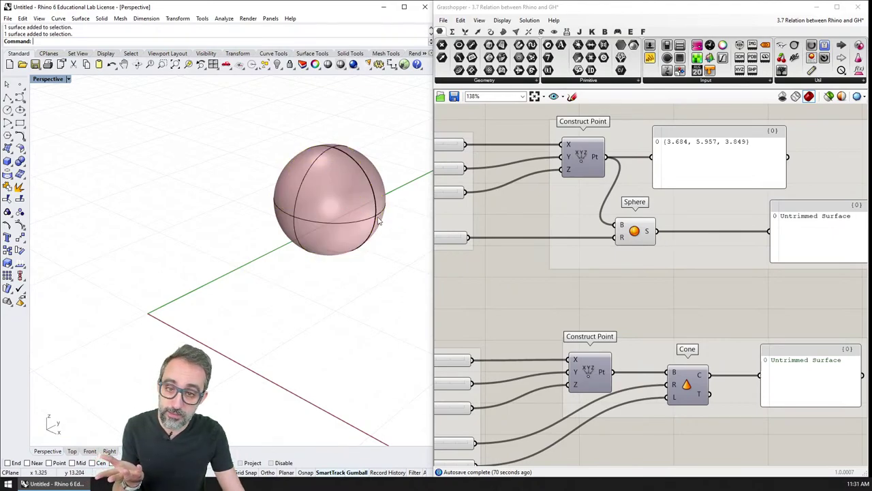
{"action": "left_click", "coordinate": [372, 209]}
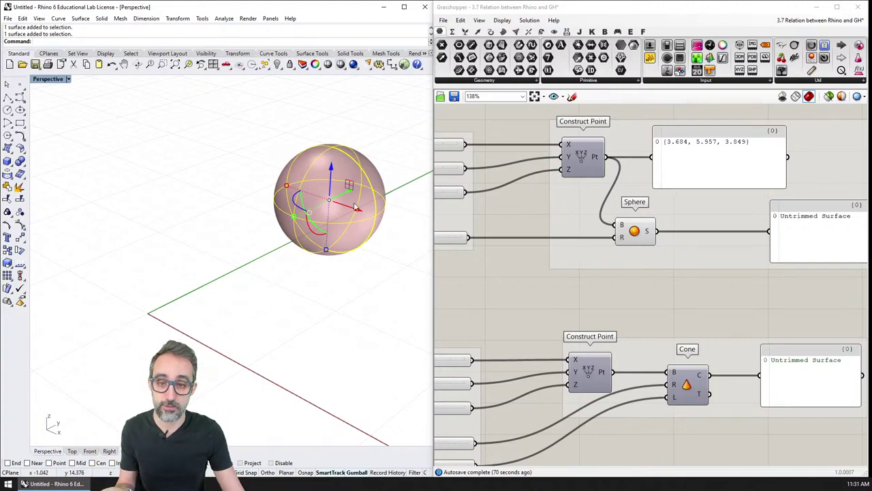
{"action": "left_click", "coordinate": [379, 268]}
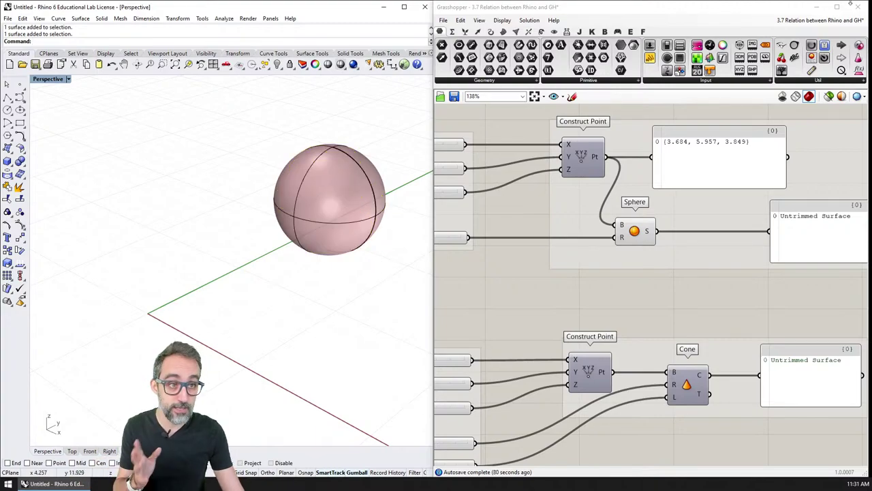
Step: Close the Grasshopper window to view the baked sphere on its own in Rhino, and reopen Grasshopper
{"action": "left_click", "coordinate": [857, 7]}
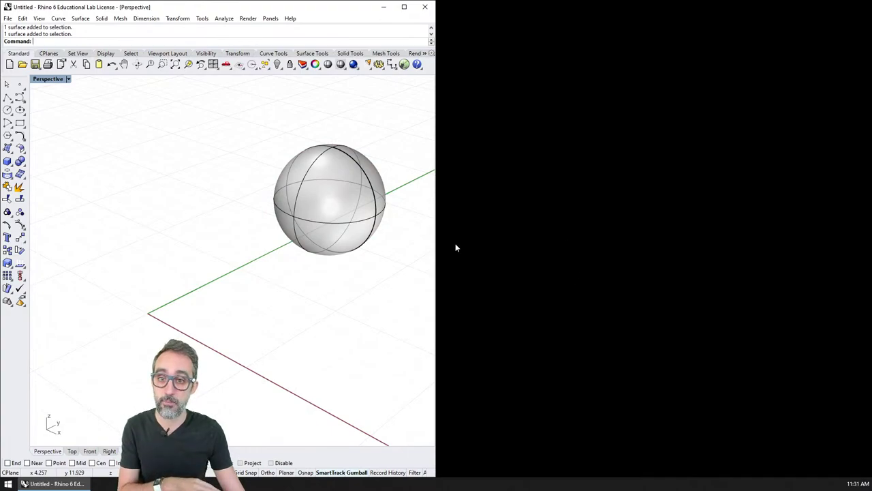
{"action": "right_click_drag", "start_coordinate": [411, 267], "coordinate": [280, 293]}
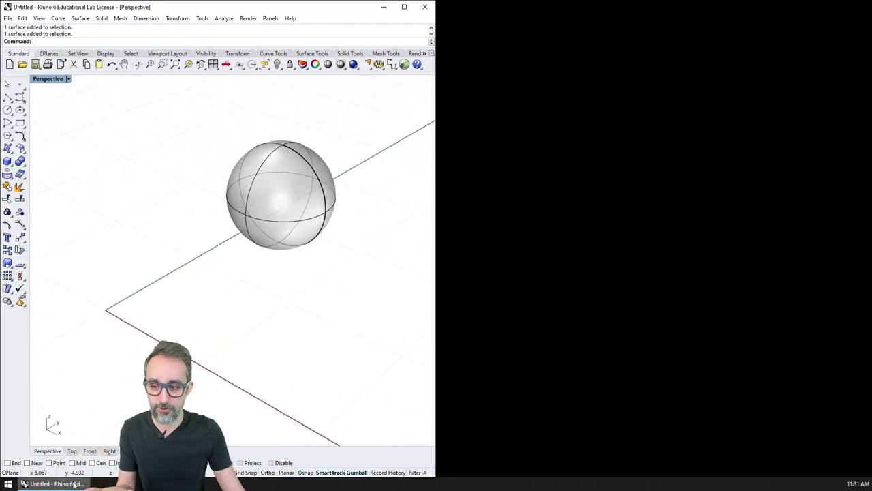
{"action": "left_click", "coordinate": [404, 64]}
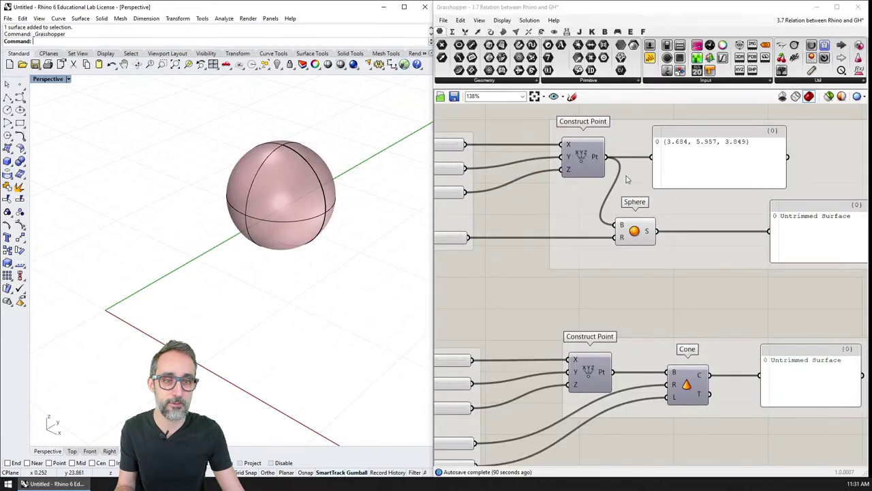
Step: Select the Sphere component and briefly select the baked sphere in Rhino to compare the preview with the baked surface
{"action": "scroll", "coordinate": [455, 264], "scroll_direction": "down", "scroll_amount": 2}
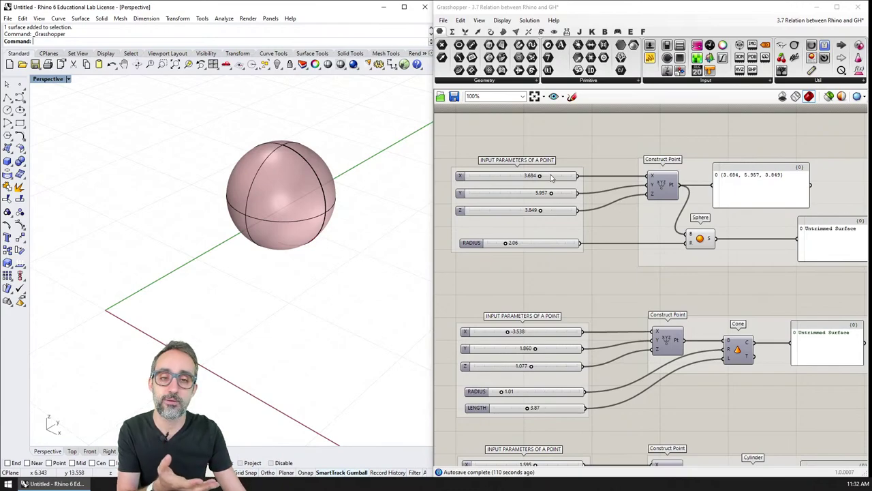
{"action": "left_click", "coordinate": [699, 240]}
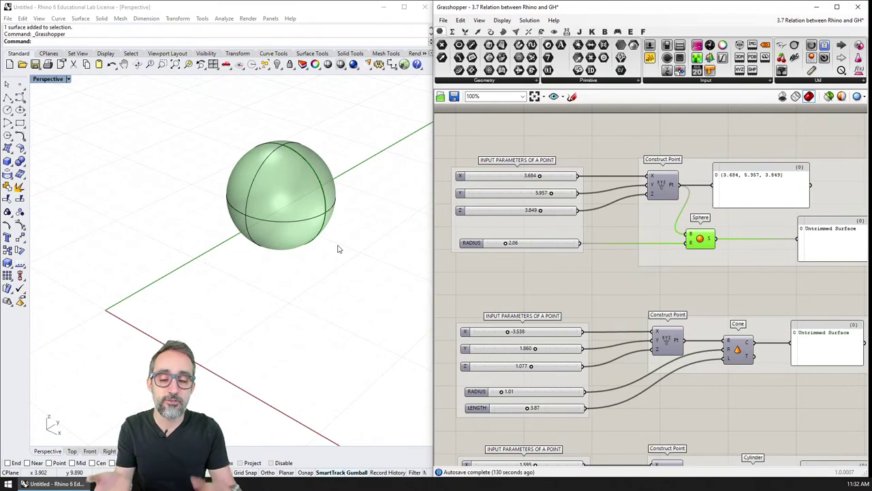
{"action": "left_click", "coordinate": [333, 202]}
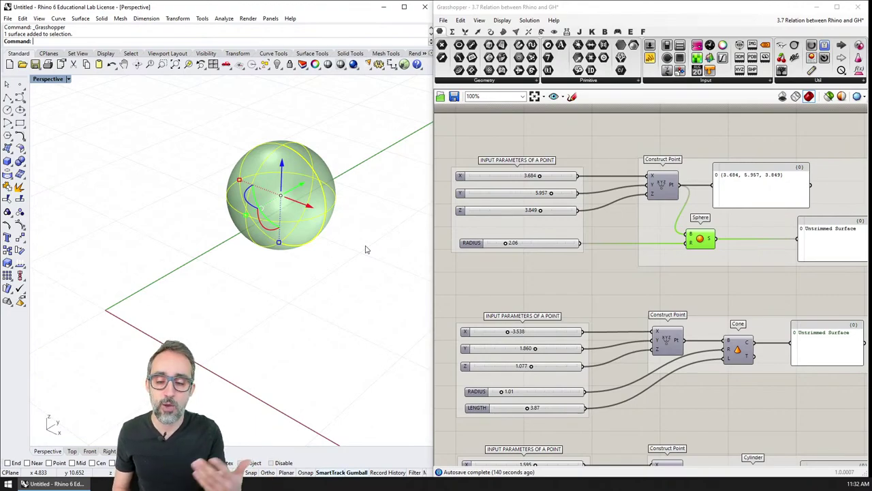
{"action": "left_click", "coordinate": [365, 249]}
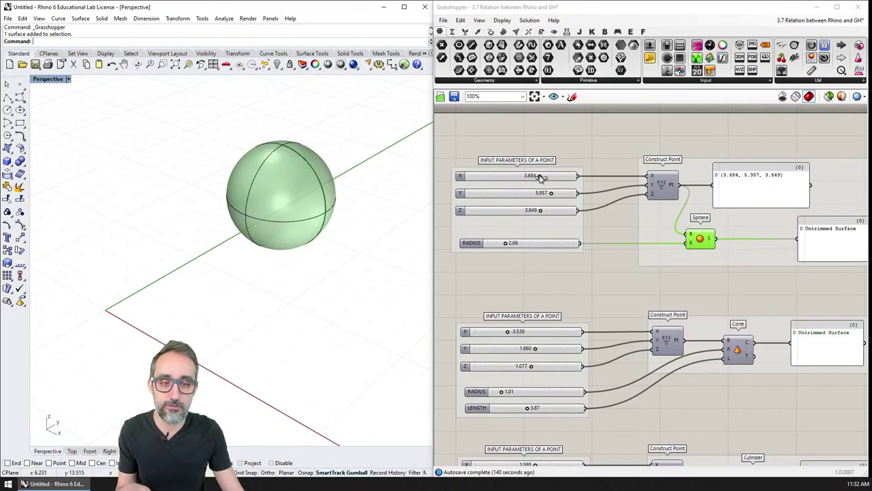
Step: Set the Sphere's centre point to X -1.803, Y 2.417, Z 1.460 and its radius to 0.91, and check the baked sphere
{"action": "left_click_drag", "start_coordinate": [540, 175], "coordinate": [537, 210]}
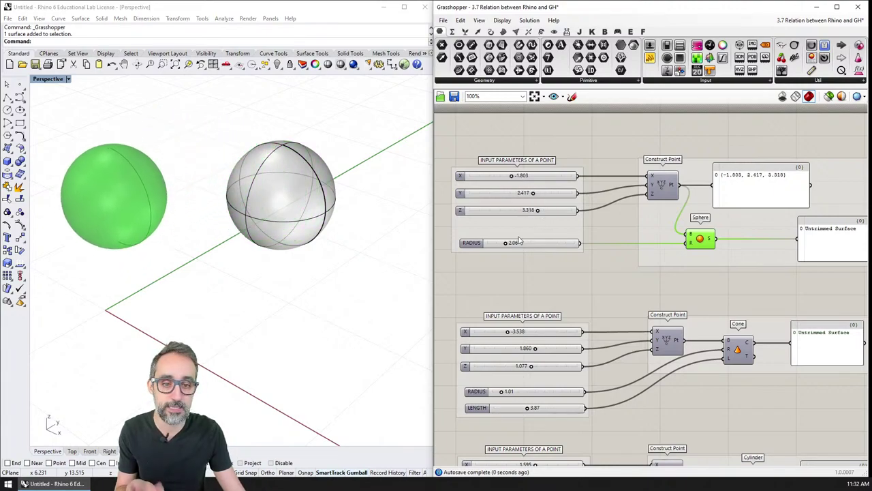
{"action": "left_click_drag", "start_coordinate": [505, 243], "coordinate": [497, 244]}
{"action": "left_click_drag", "start_coordinate": [537, 210], "coordinate": [528, 211]}
{"action": "left_click", "coordinate": [324, 202]}
{"action": "left_click", "coordinate": [353, 221]}
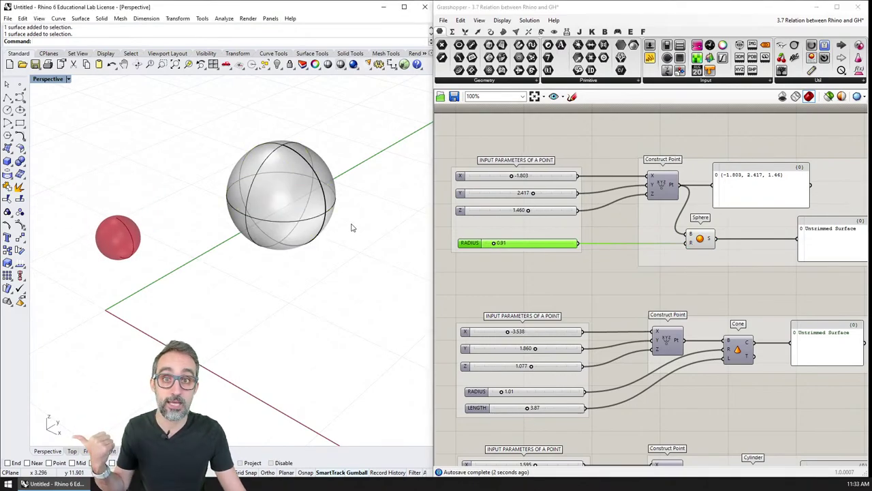
Step: Move the previewed sphere's centre point to X 0.321, Y 3.656, Z 2.876, and select and deselect the baked sphere
{"action": "left_click_drag", "start_coordinate": [511, 175], "coordinate": [535, 211]}
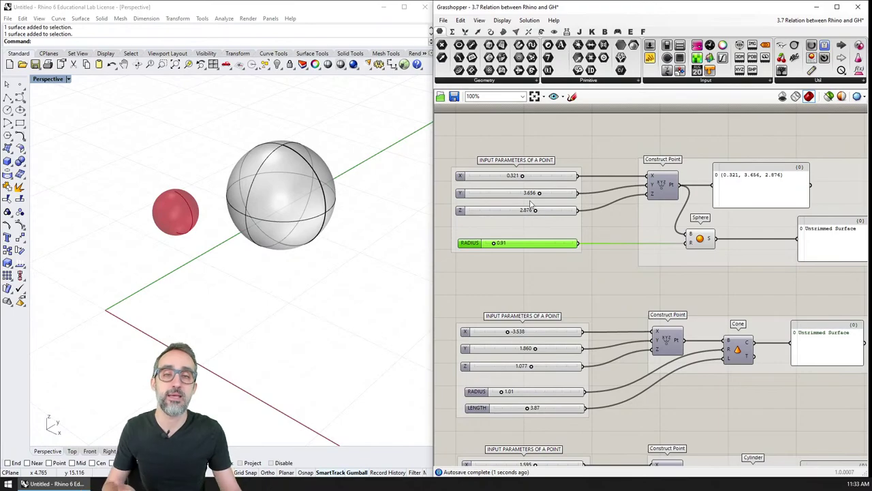
{"action": "left_click", "coordinate": [340, 170]}
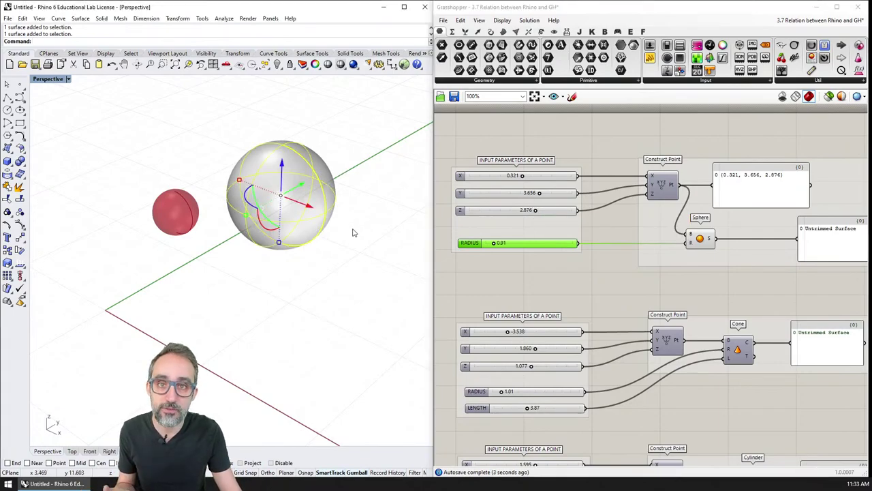
{"action": "left_click", "coordinate": [356, 235]}
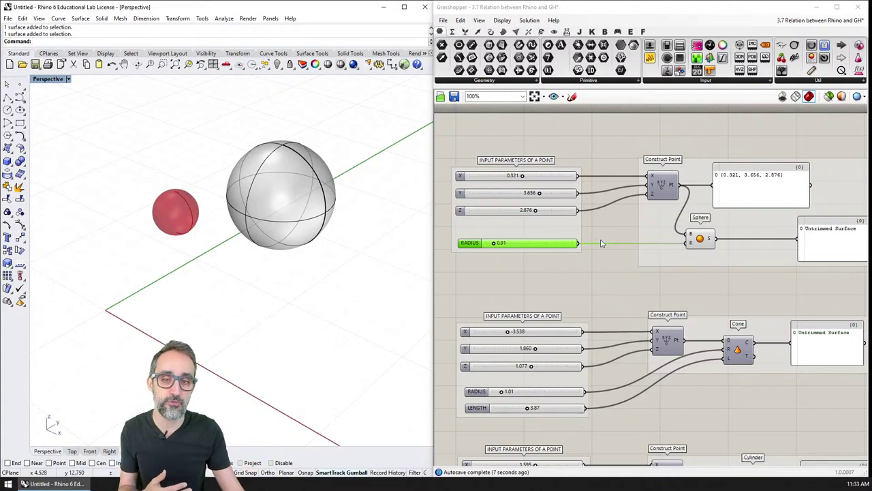
Step: Select the Sphere component, set its radius to 1.33, and set its centre point's Y to 5.249 and Z to -0.221
{"action": "left_click", "coordinate": [700, 241]}
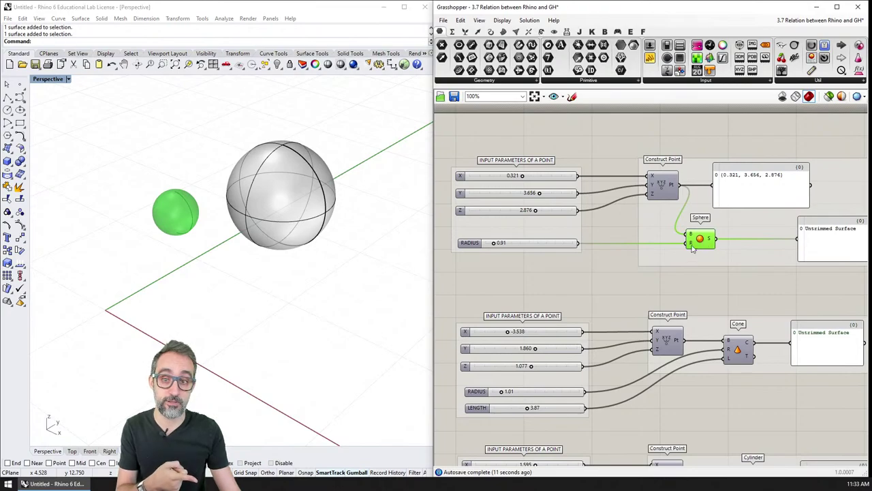
{"action": "mouse_move", "coordinate": [493, 244]}
{"action": "left_mouse_down"}
{"action": "mouse_move", "coordinate": [512, 244]}
{"action": "mouse_move", "coordinate": [499, 246]}
{"action": "left_mouse_up"}
{"action": "left_click_drag", "start_coordinate": [535, 210], "coordinate": [549, 195]}
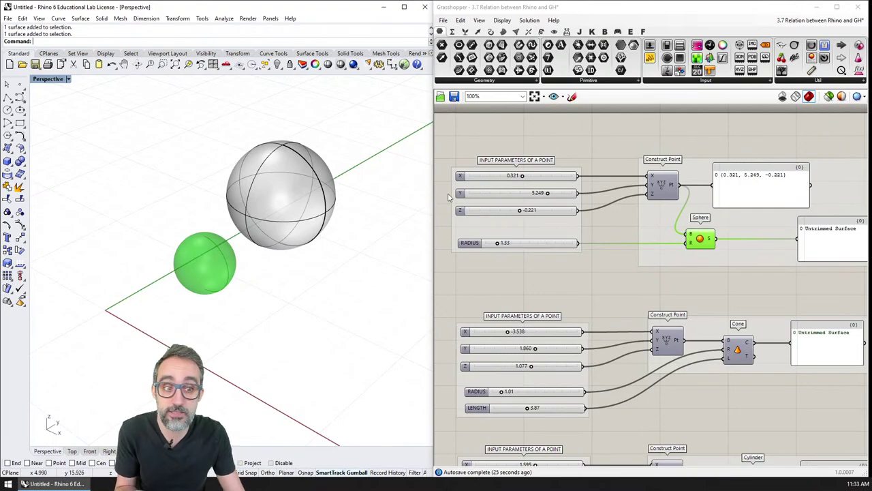
Step: Bake the resized sphere from the Sphere component's S output into Rhino with the default attributes
{"action": "right_click_drag", "start_coordinate": [700, 271], "coordinate": [697, 269]}
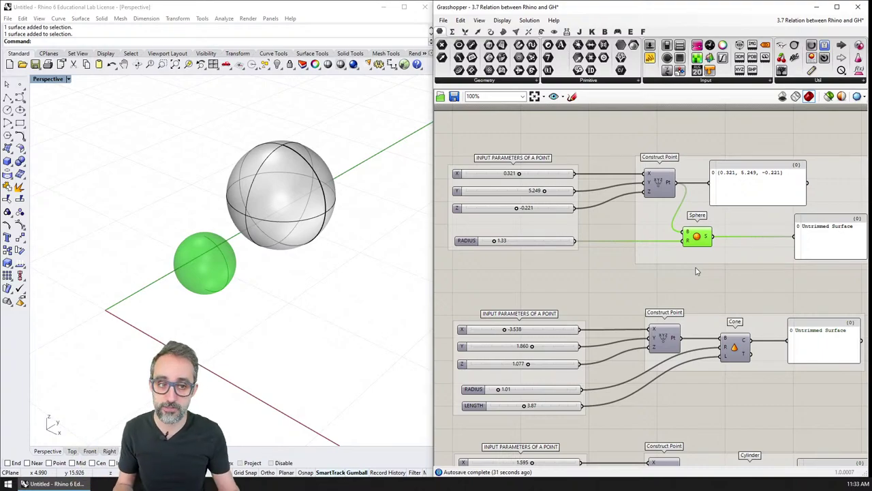
{"action": "right_click", "coordinate": [706, 237]}
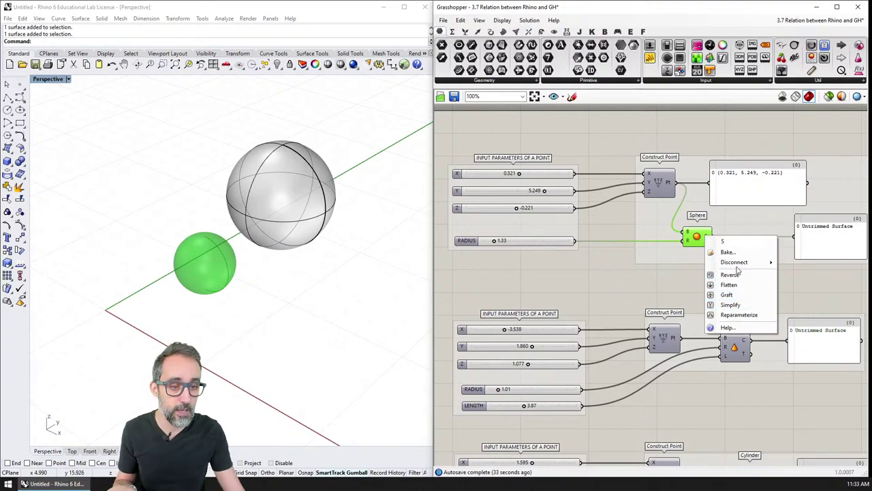
{"action": "left_click", "coordinate": [737, 253]}
{"action": "left_click", "coordinate": [744, 337]}
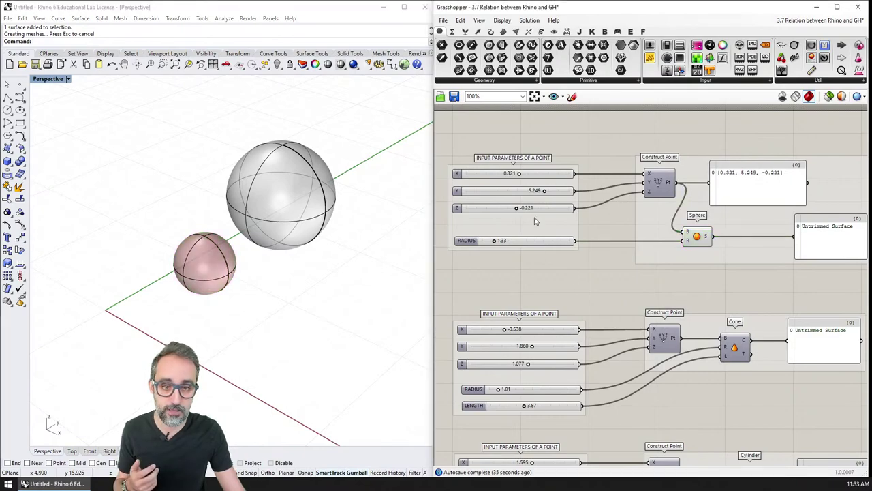
Step: Set the Sphere's centre point to X -0.652, Y 1.355, Z 3.850 and its radius to 2.01
{"action": "left_click_drag", "start_coordinate": [545, 193], "coordinate": [509, 175]}
{"action": "left_click_drag", "start_coordinate": [516, 209], "coordinate": [542, 210]}
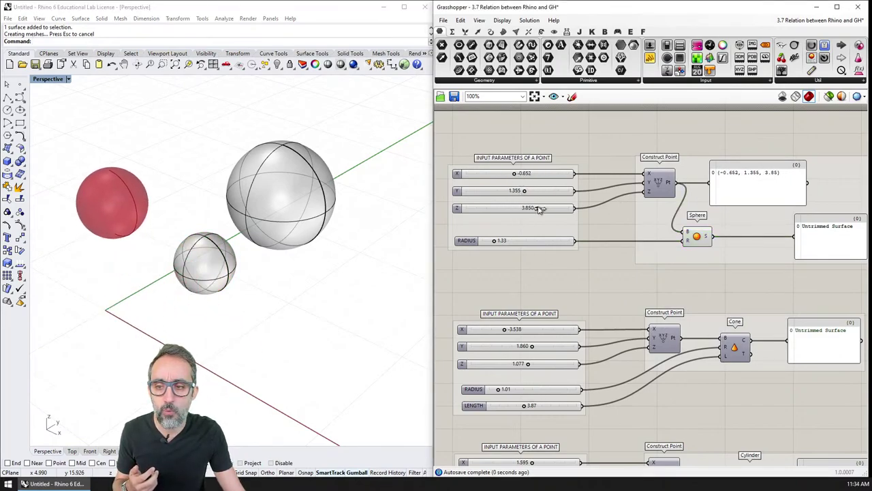
{"action": "left_click_drag", "start_coordinate": [496, 242], "coordinate": [501, 241]}
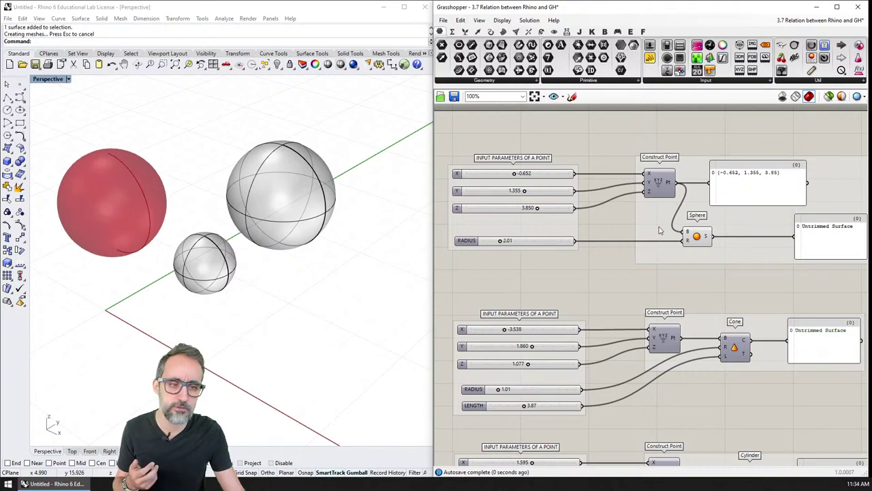
Step: Bake the Sphere component's S output again, on the Default layer with its colour by layer
{"action": "right_click", "coordinate": [706, 238]}
{"action": "left_click", "coordinate": [729, 252]}
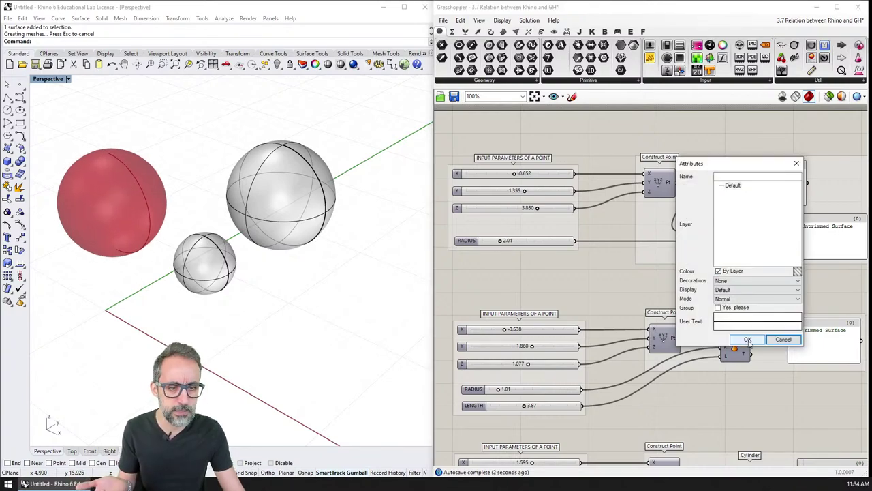
{"action": "left_click", "coordinate": [747, 340]}
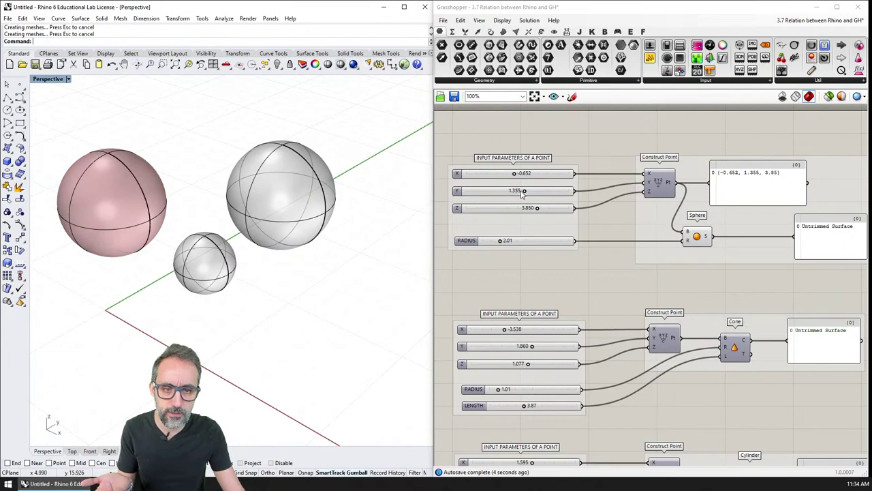
Step: Set the Sphere's centre point to X -4.369, Y 8.938, Z 2.346 and its radius to 0.96, and clear the selection
{"action": "left_click_drag", "start_coordinate": [524, 191], "coordinate": [568, 191]}
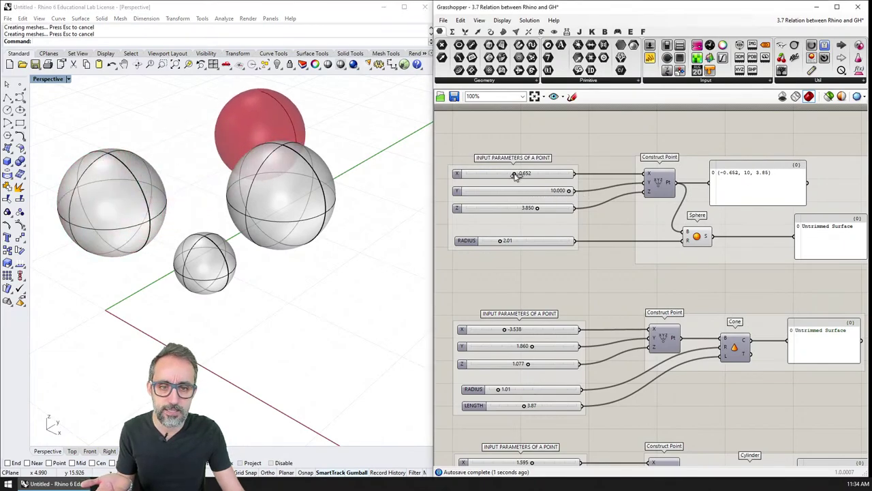
{"action": "left_click_drag", "start_coordinate": [516, 174], "coordinate": [499, 175]}
{"action": "left_click_drag", "start_coordinate": [537, 208], "coordinate": [532, 208]}
{"action": "left_click_drag", "start_coordinate": [499, 240], "coordinate": [490, 241]}
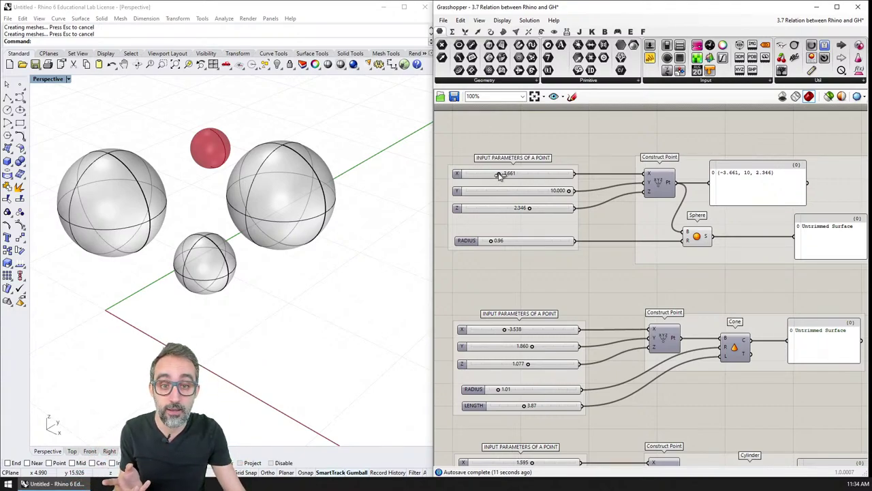
{"action": "left_click_drag", "start_coordinate": [499, 175], "coordinate": [503, 175]}
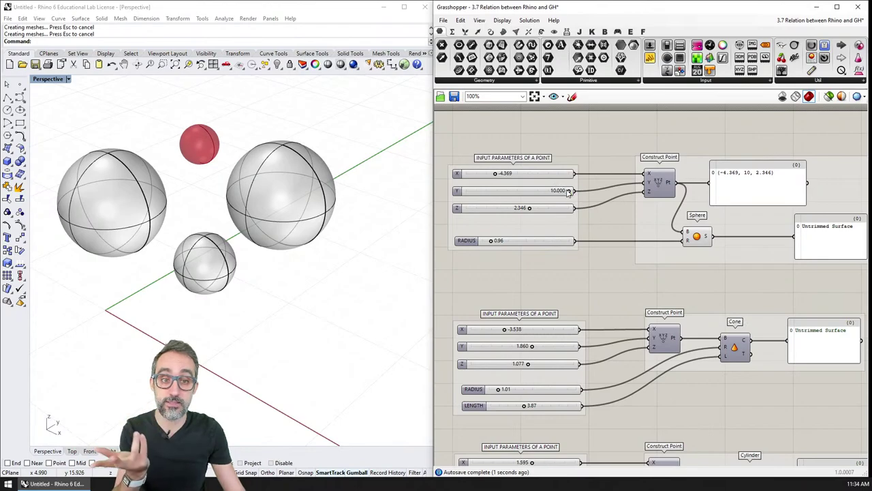
{"action": "mouse_move", "coordinate": [569, 193]}
{"action": "left_mouse_down"}
{"action": "mouse_move", "coordinate": [557, 194]}
{"action": "mouse_move", "coordinate": [566, 191]}
{"action": "left_mouse_up"}
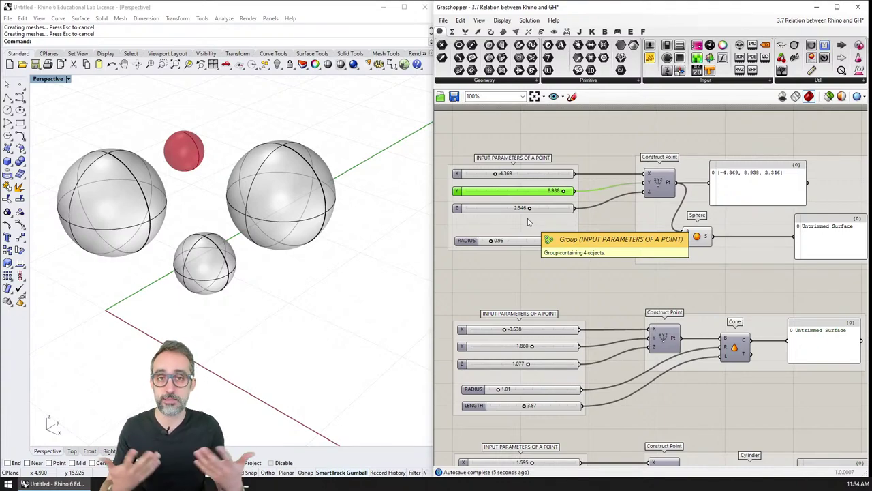
{"action": "left_click", "coordinate": [538, 286]}
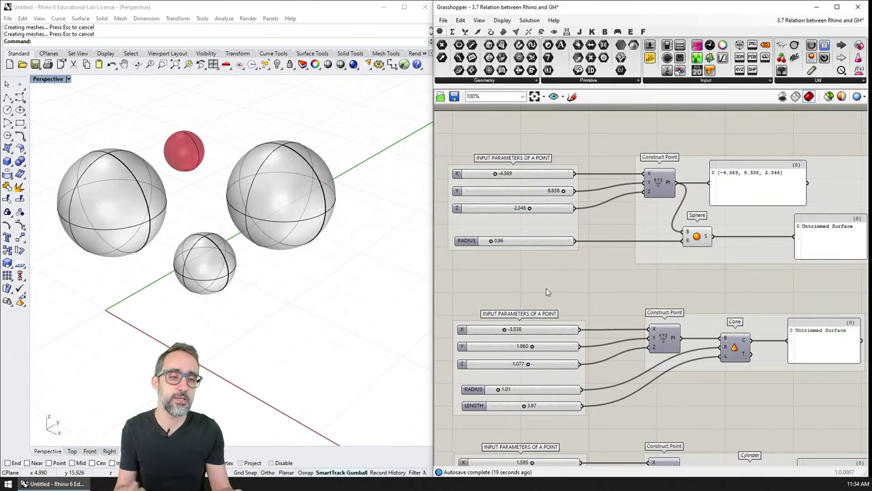
Step: Save the Grasshopper definition to the Desktop under the file name 3.7 Relation between Rhino and GH.gh
{"action": "scroll", "coordinate": [603, 278], "scroll_direction": "down", "scroll_amount": 3}
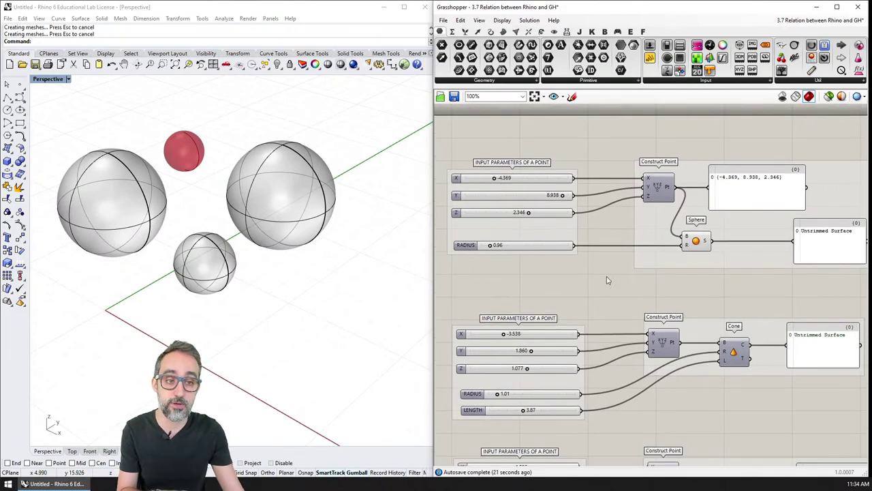
{"action": "right_click_drag", "start_coordinate": [599, 249], "coordinate": [598, 244]}
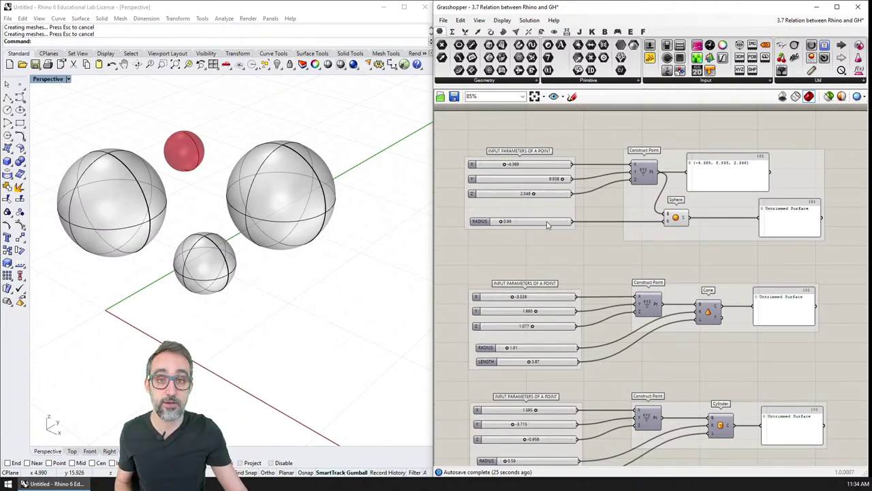
{"action": "left_click", "coordinate": [444, 20]}
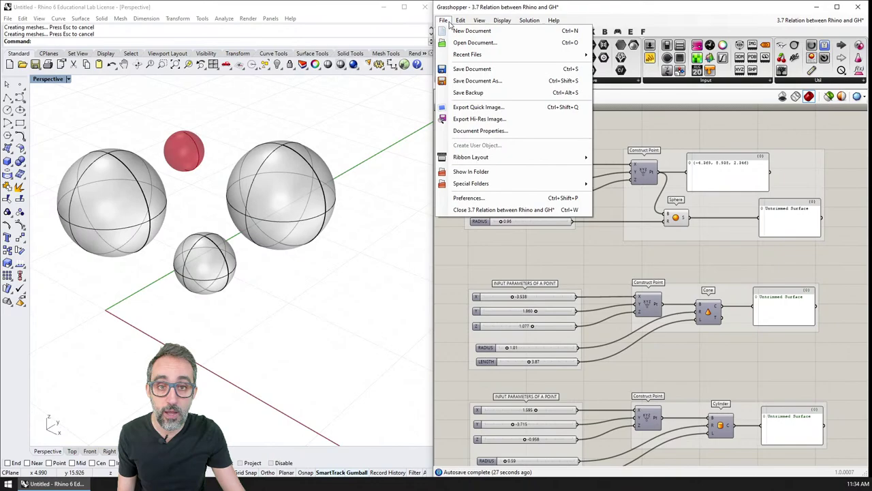
{"action": "left_click", "coordinate": [477, 80]}
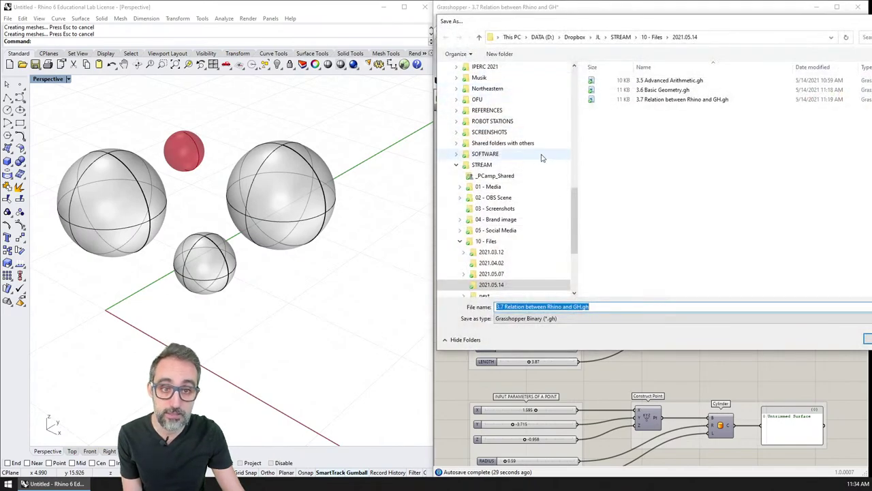
{"action": "scroll", "coordinate": [487, 204], "scroll_direction": "up", "scroll_amount": 10}
{"action": "left_click", "coordinate": [470, 219]}
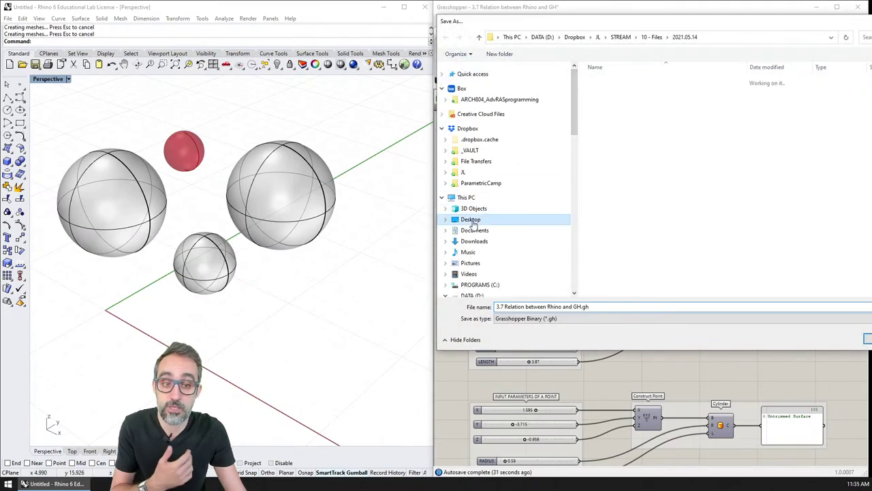
{"action": "triple_click", "coordinate": [595, 308]}
{"action": "left_click", "coordinate": [590, 307]}
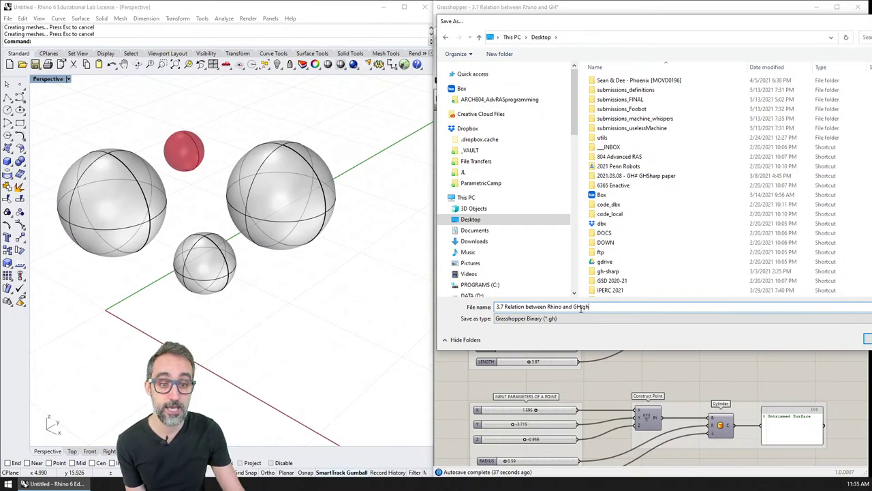
{"action": "left_click_drag", "start_coordinate": [581, 308], "coordinate": [595, 307]}
{"action": "left_click", "coordinate": [609, 308]}
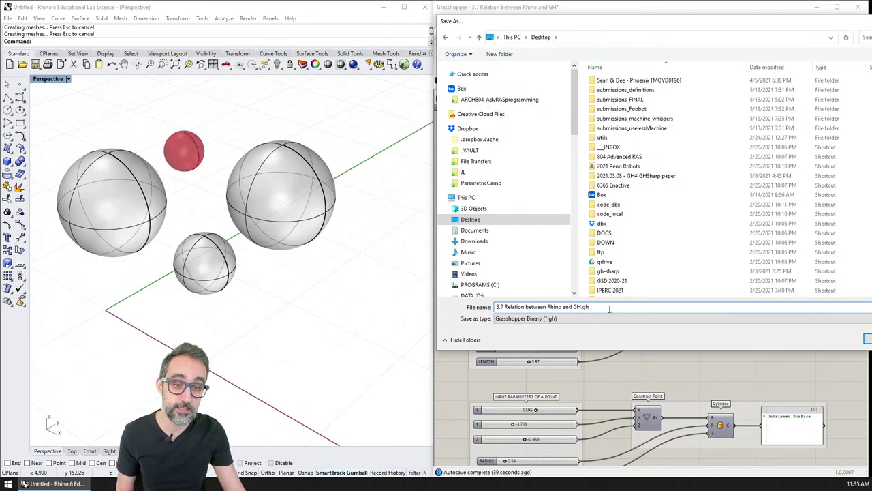
{"action": "left_click_drag", "start_coordinate": [518, 21], "coordinate": [338, 25]}
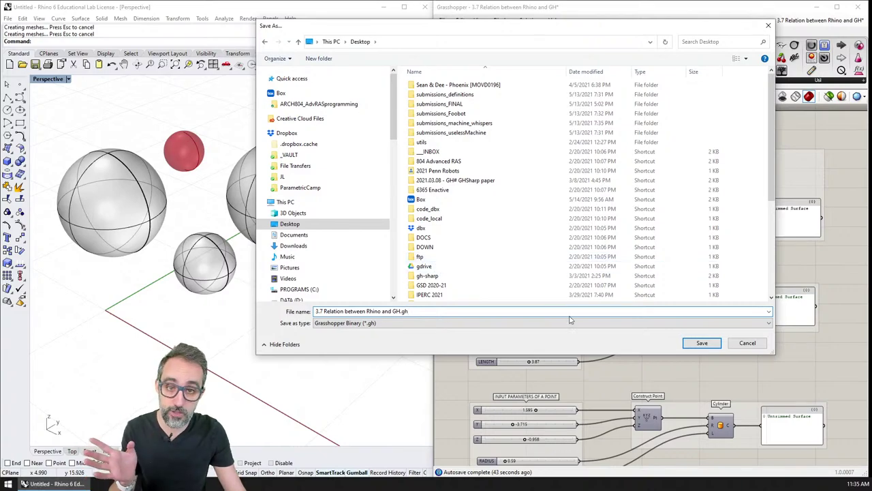
{"action": "left_click", "coordinate": [702, 343]}
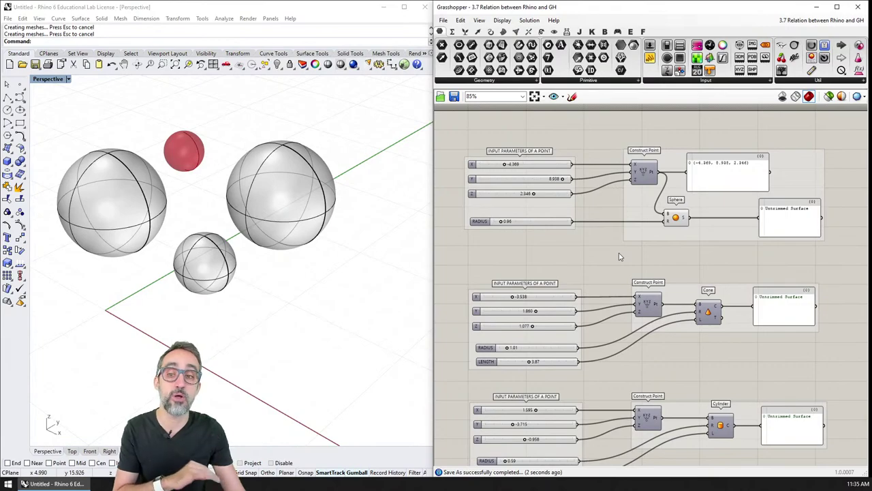
Step: Save the Rhino model with the baked spheres on the Desktop as a Rhino 6 3D model named 3 spheres
{"action": "left_click", "coordinate": [284, 284]}
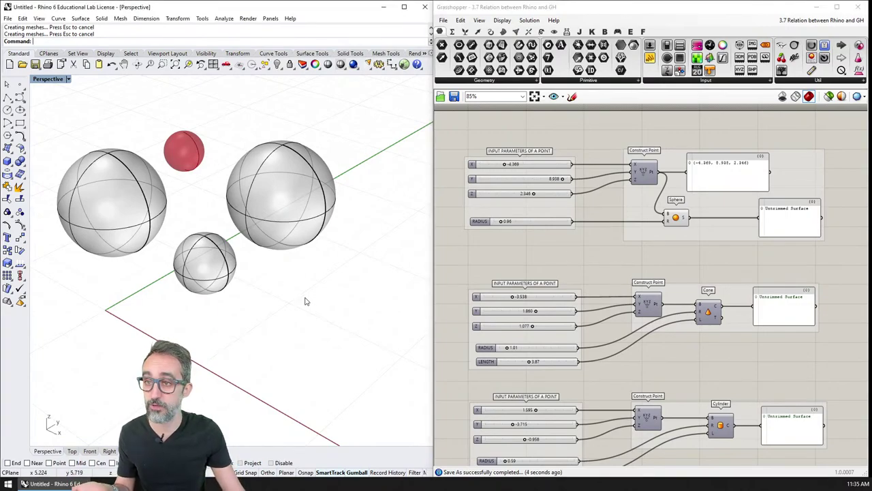
{"action": "left_click", "coordinate": [8, 18]}
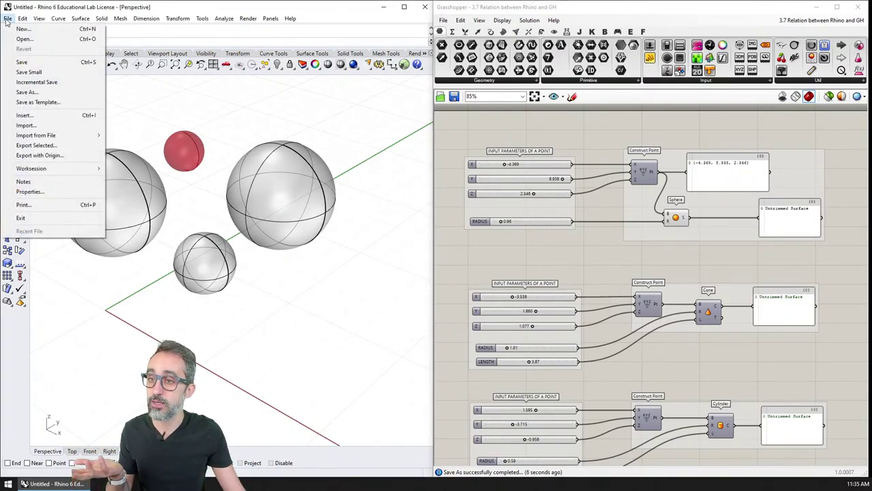
{"action": "left_click", "coordinate": [27, 92]}
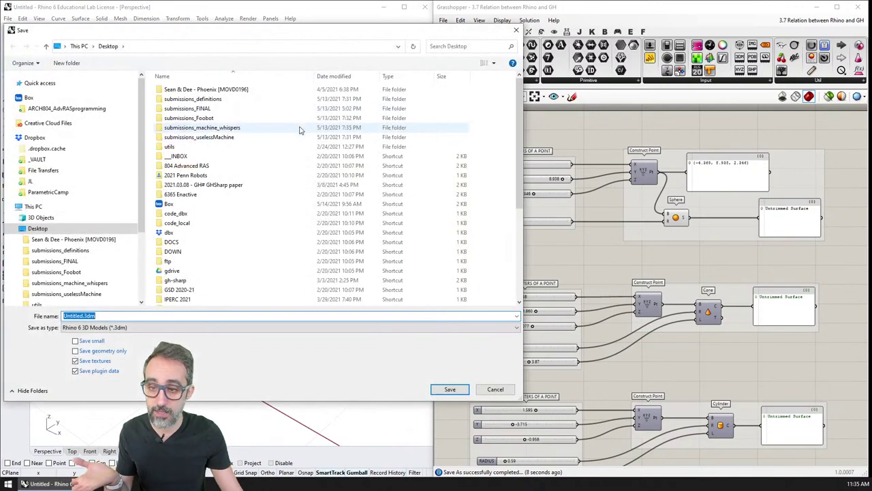
{"action": "type", "text": "3"}
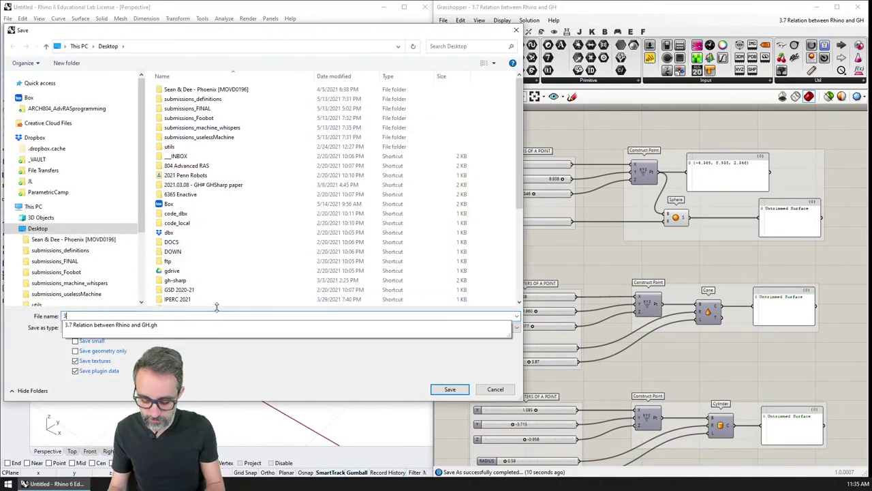
{"action": "type", "text": " shpered"}
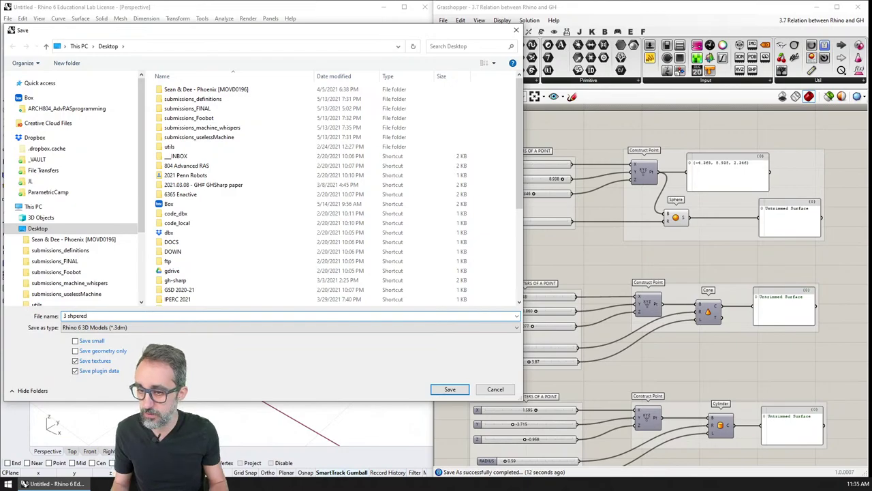
{"action": "key", "text": "ctrl+shift+Left"}
{"action": "type", "text": "spheres"}
{"action": "key", "text": "Return"}
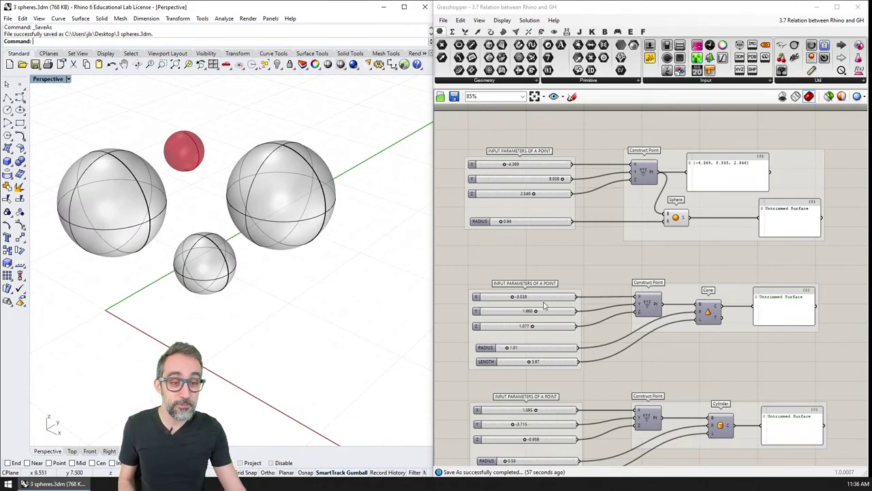
Step: Export a hi-res PNG image of the Grasshopper definition to the Desktop, named definition_screenshot
{"action": "scroll", "coordinate": [572, 236], "scroll_direction": "down", "scroll_amount": 2}
{"action": "scroll", "coordinate": [575, 218], "scroll_direction": "up", "scroll_amount": 2}
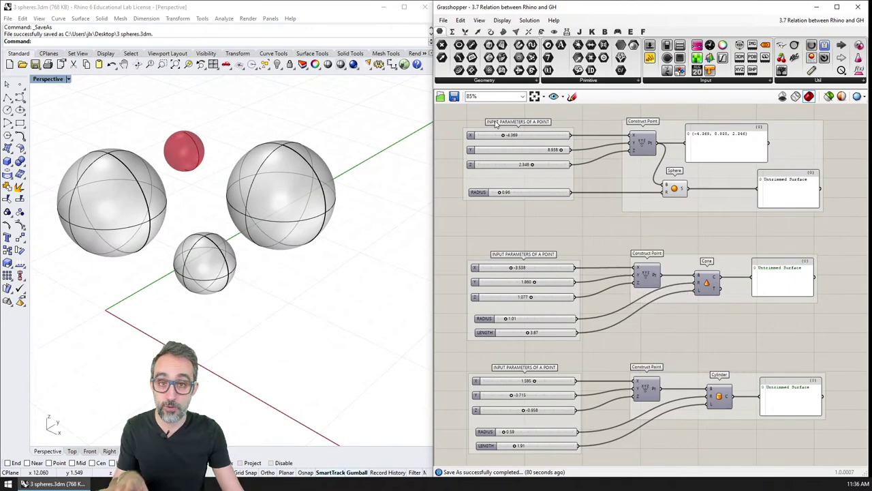
{"action": "left_click", "coordinate": [444, 20]}
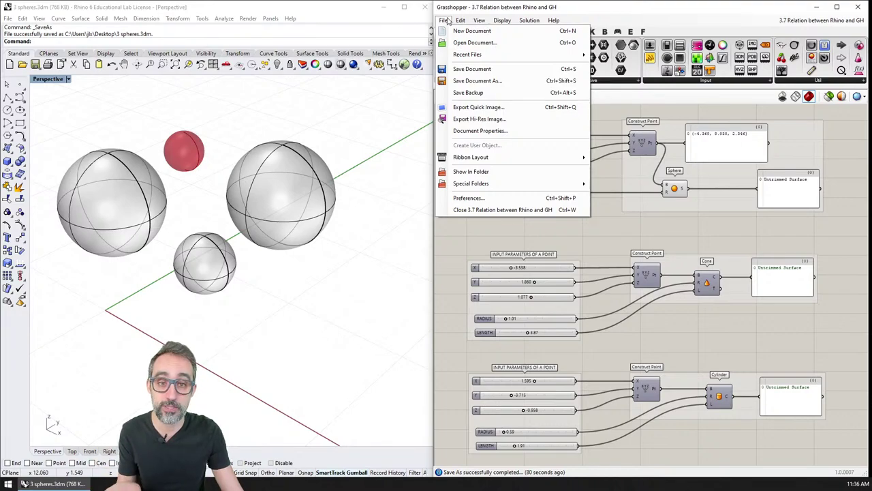
{"action": "left_click", "coordinate": [485, 120]}
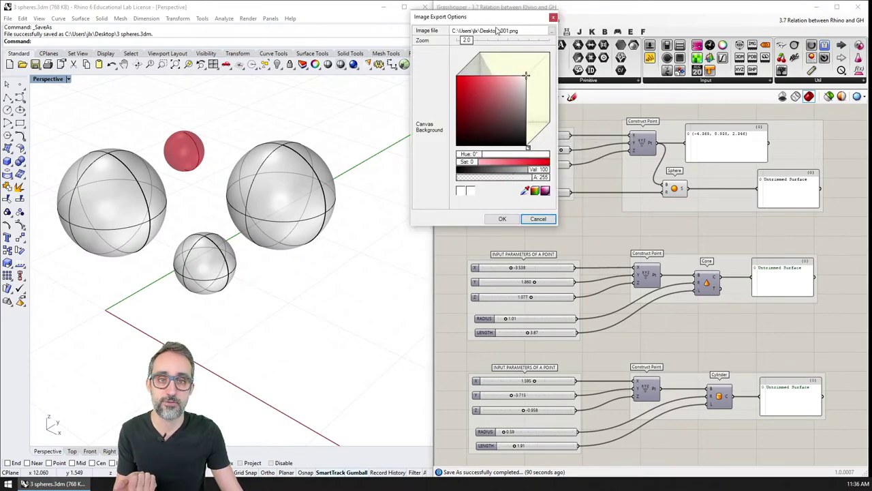
{"action": "left_click", "coordinate": [551, 30]}
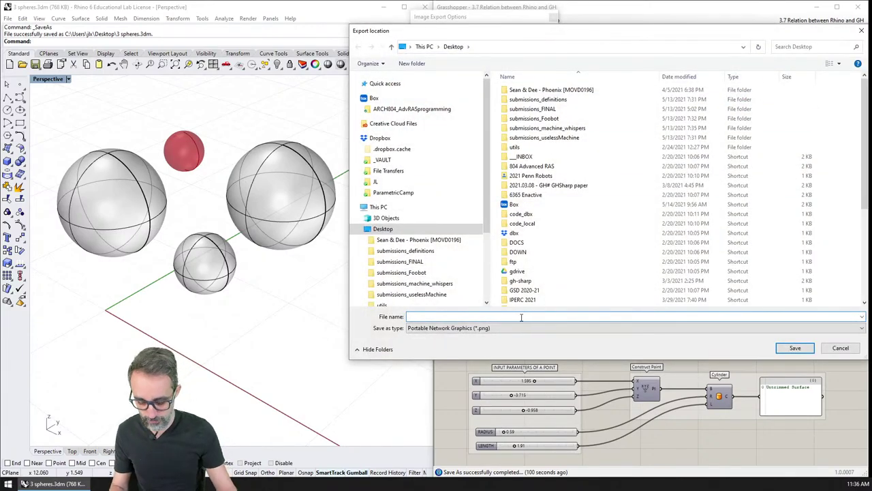
{"action": "type", "text": "definition"}
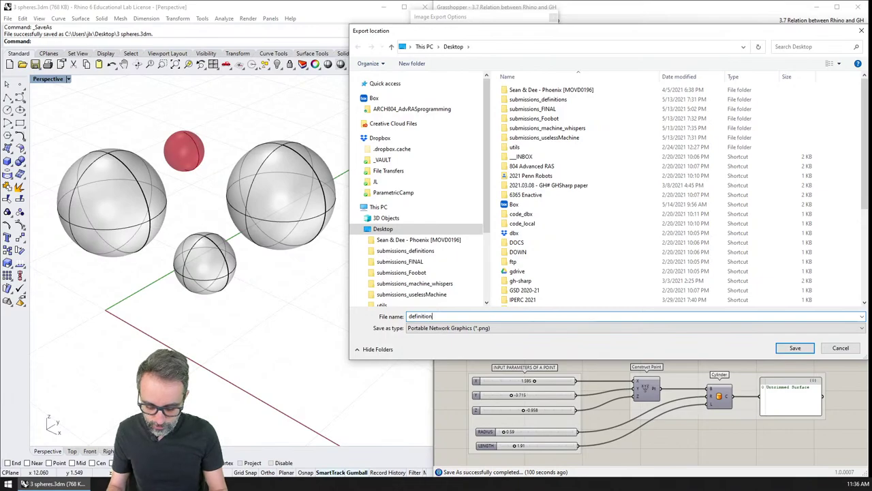
{"action": "type", "text": "_screenshot"}
{"action": "key", "text": "Return"}
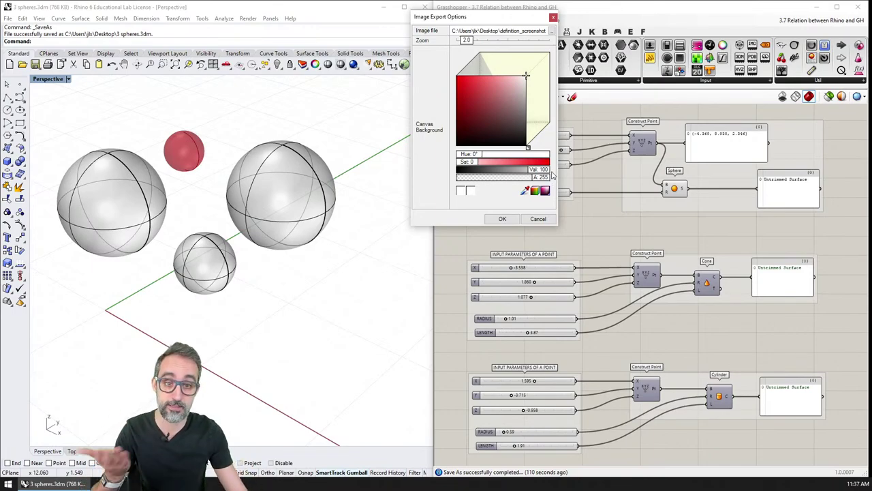
{"action": "left_click", "coordinate": [502, 218]}
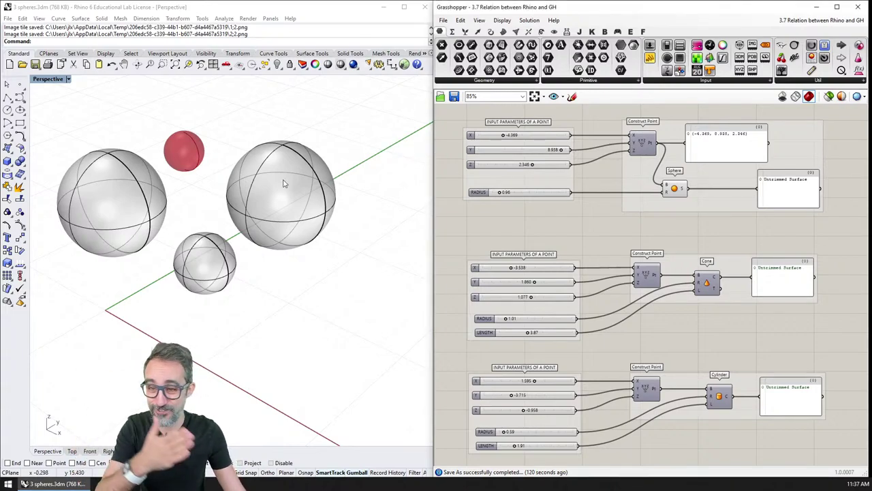
Step: Open definition_screenshot.png from the Desktop to examine the exported image, close it and return to Rhino and Grasshopper
{"action": "key", "text": "super+d"}
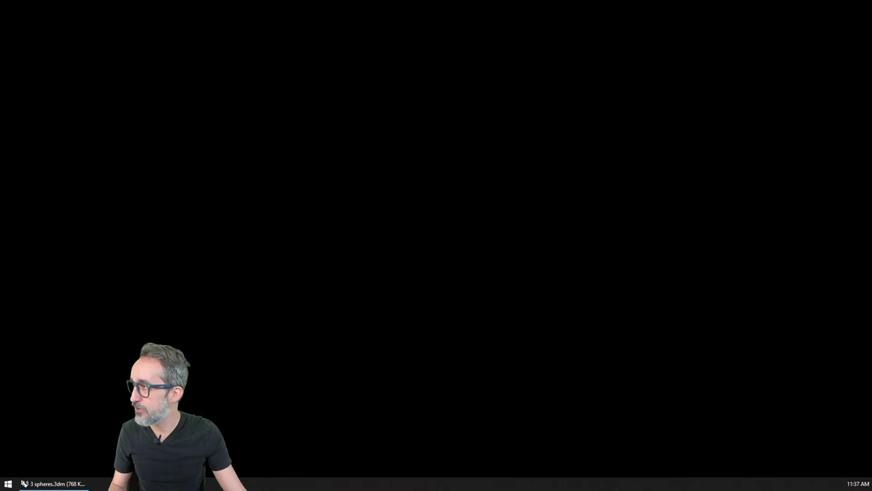
{"action": "left_click_drag", "start_coordinate": [289, 153], "coordinate": [328, 171]}
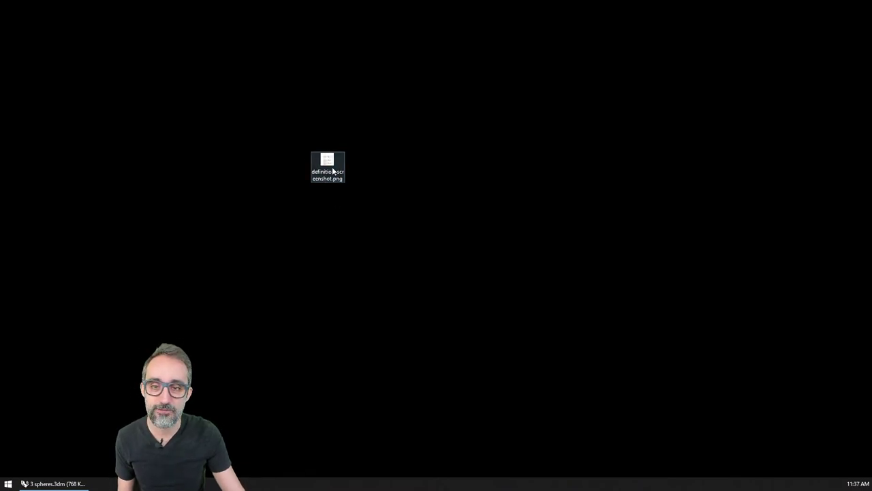
{"action": "double_click", "coordinate": [331, 172]}
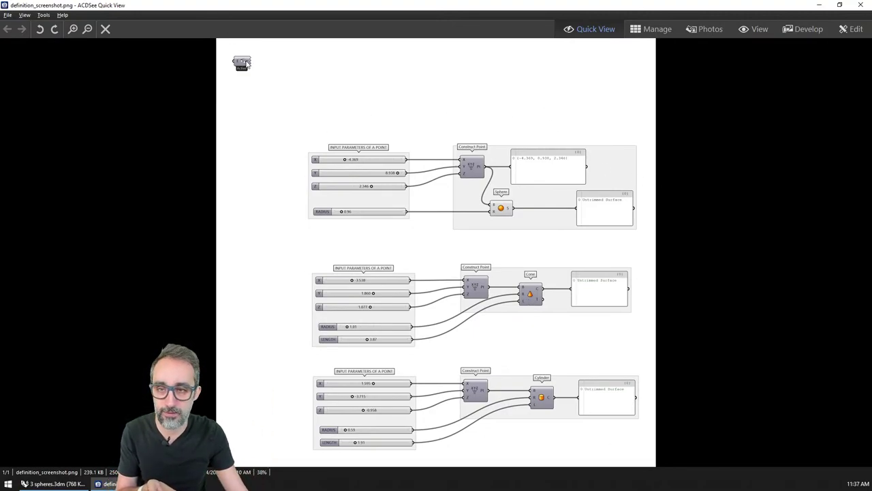
{"action": "left_click", "coordinate": [860, 5]}
{"action": "left_click", "coordinate": [71, 483]}
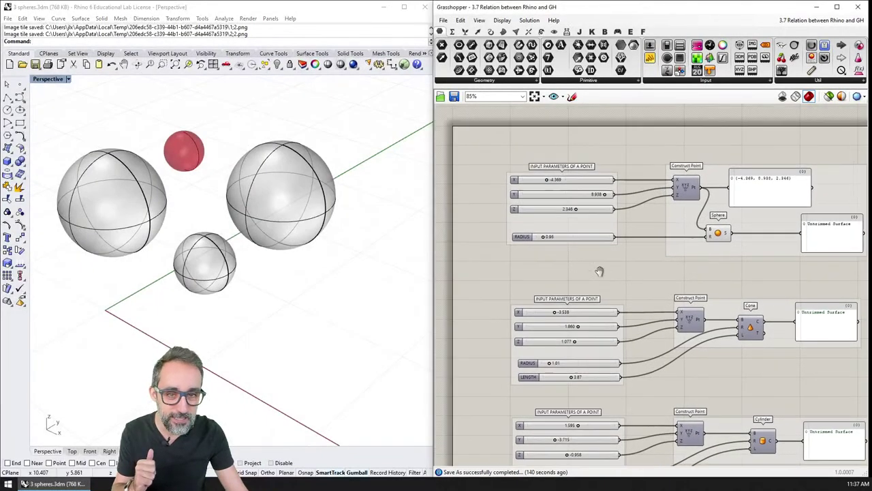
{"action": "scroll", "coordinate": [508, 160], "scroll_direction": "down", "scroll_amount": 3}
{"action": "scroll", "coordinate": [508, 161], "scroll_direction": "up", "scroll_amount": 4}
{"action": "scroll", "coordinate": [505, 160], "scroll_direction": "up", "scroll_amount": 3}
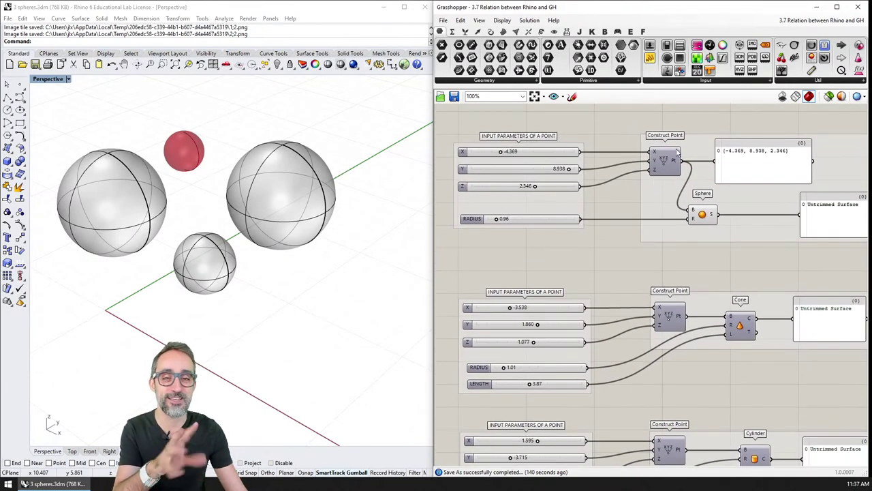
{"action": "scroll", "coordinate": [619, 223], "scroll_direction": "down", "scroll_amount": 3}
{"action": "scroll", "coordinate": [619, 222], "scroll_direction": "up", "scroll_amount": 1}
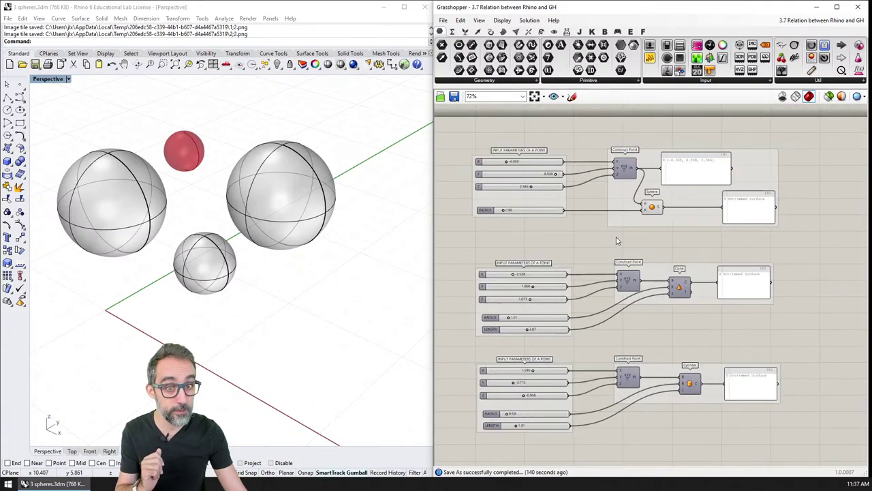